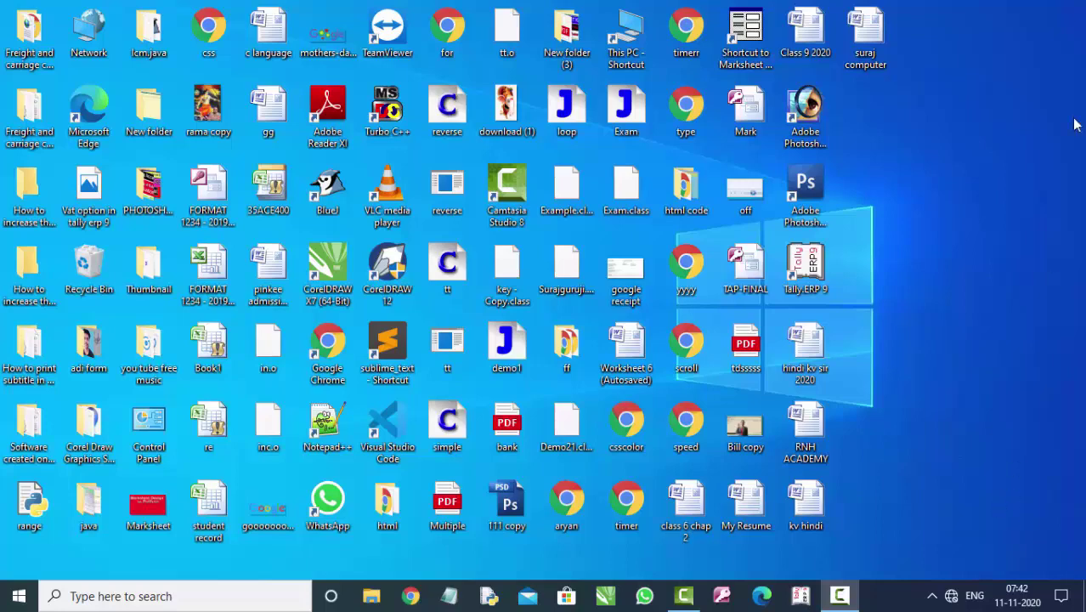
# Refresh the desktop several times from its right-click menu
pyautogui.rightClick(938, 84)
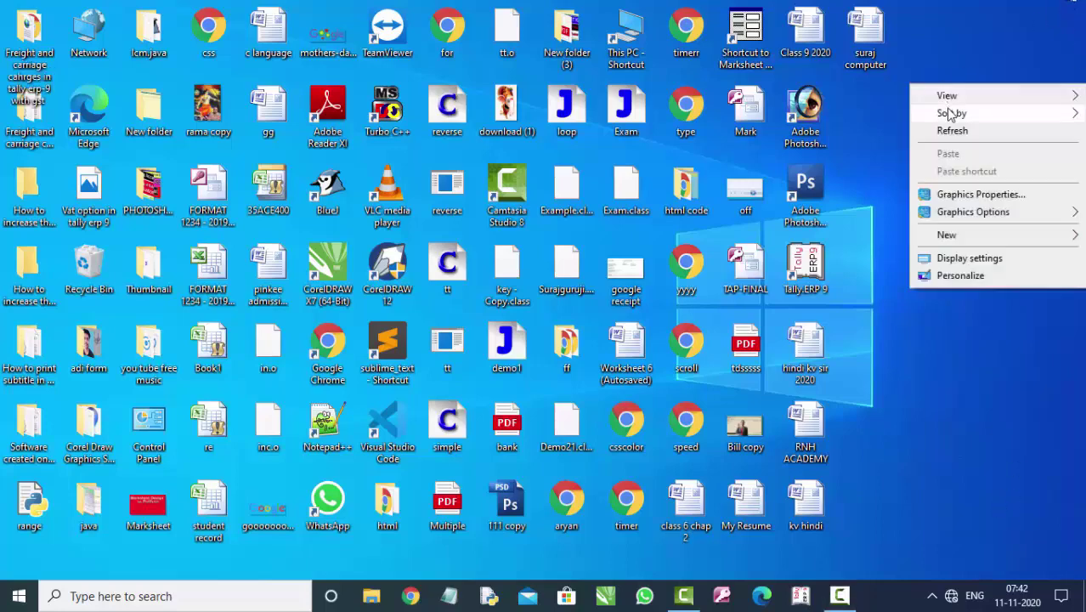
pyautogui.click(952, 132)
pyautogui.rightClick(949, 125)
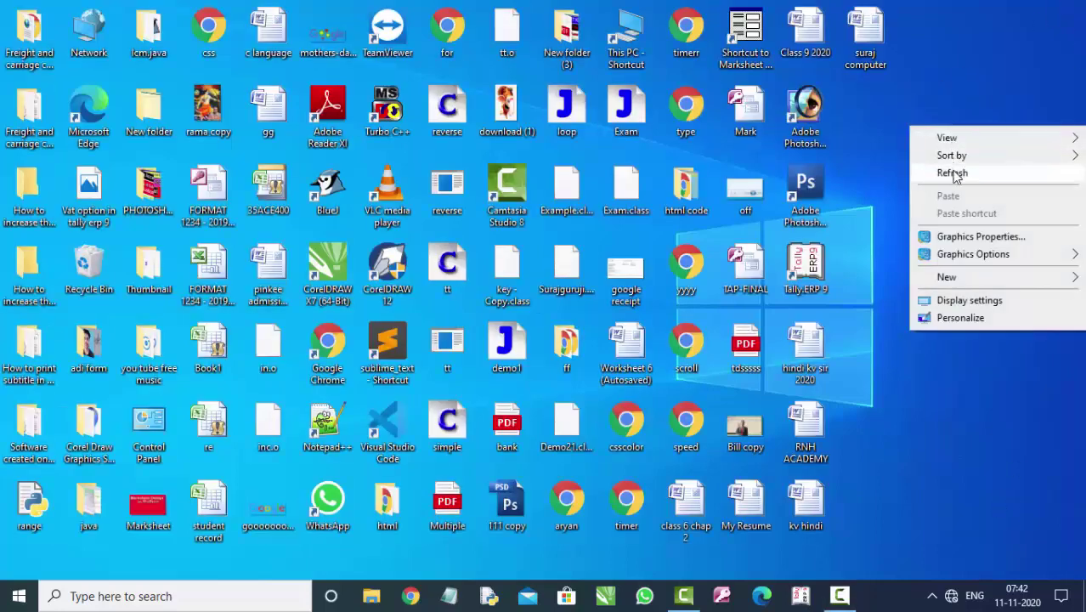
pyautogui.click(951, 171)
pyautogui.rightClick(953, 194)
pyautogui.click(957, 216)
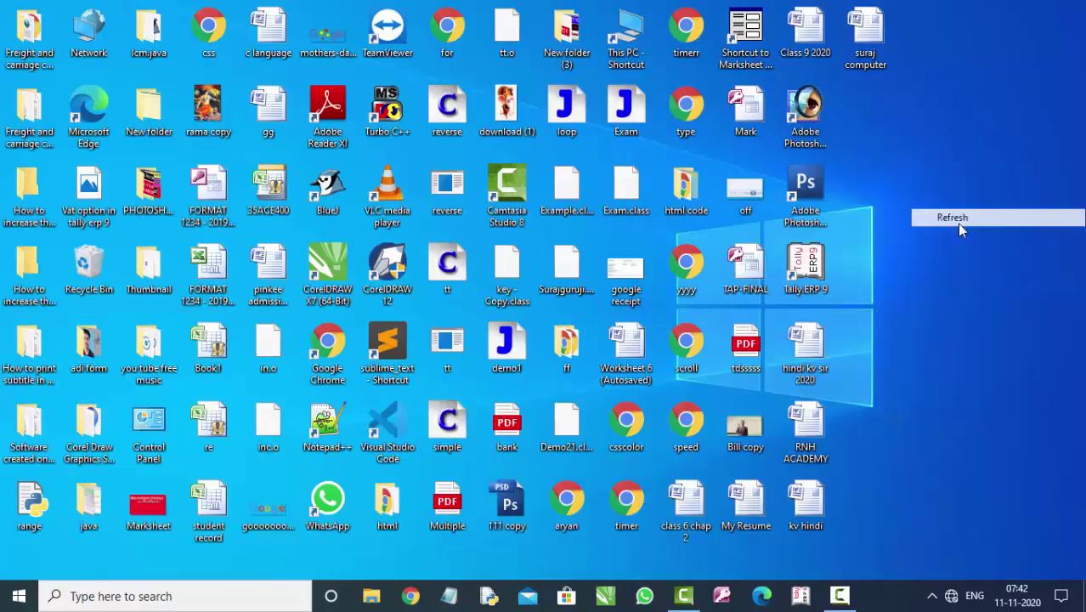
pyautogui.rightClick(948, 91)
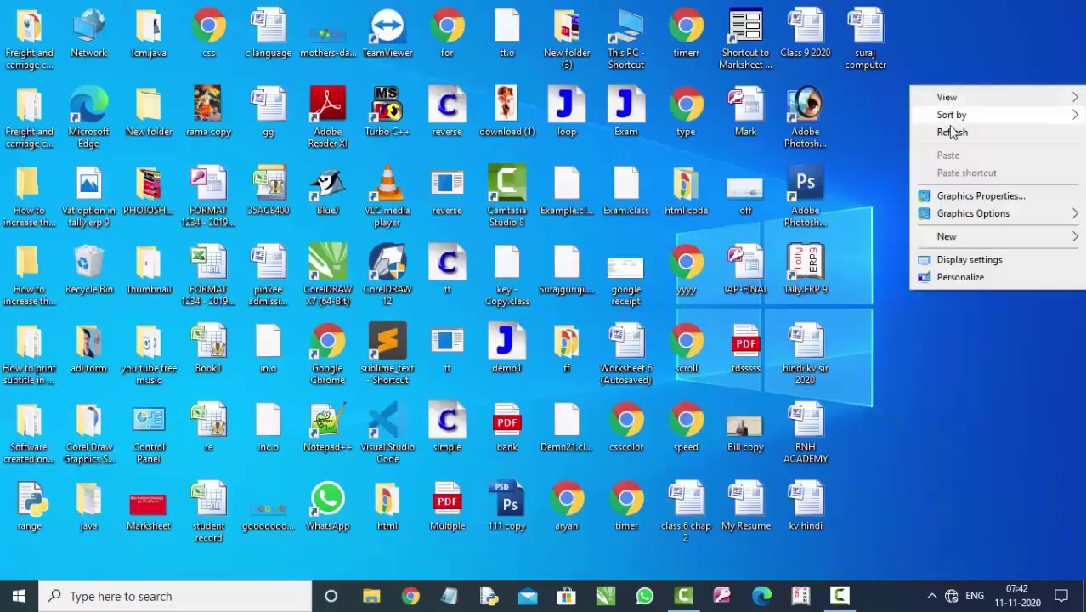
pyautogui.click(951, 132)
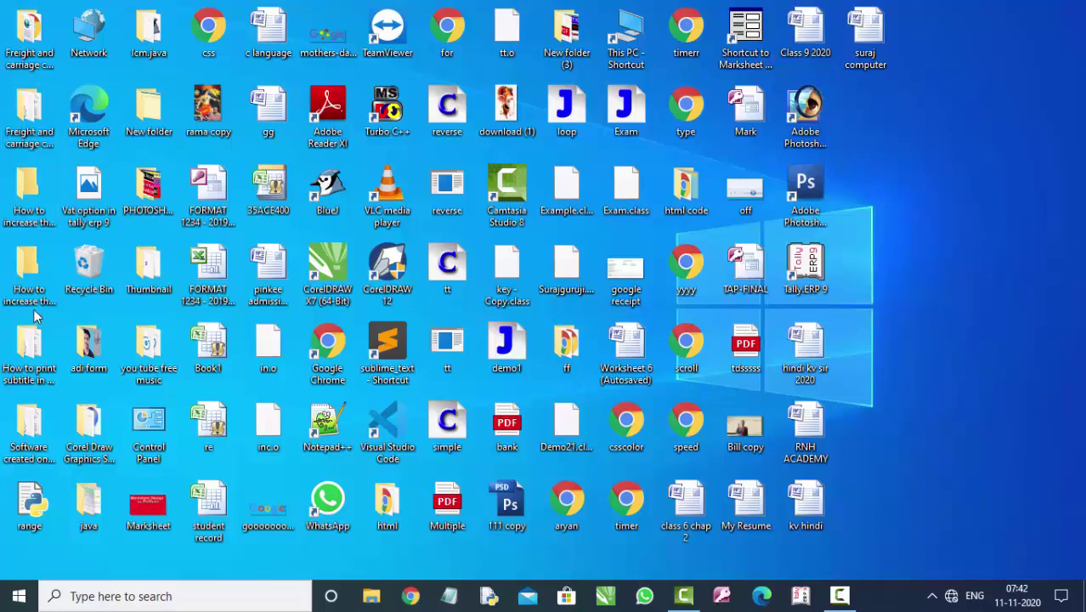
# Launch Microsoft Access and create a blank database named Database90
pyautogui.click(19, 597)
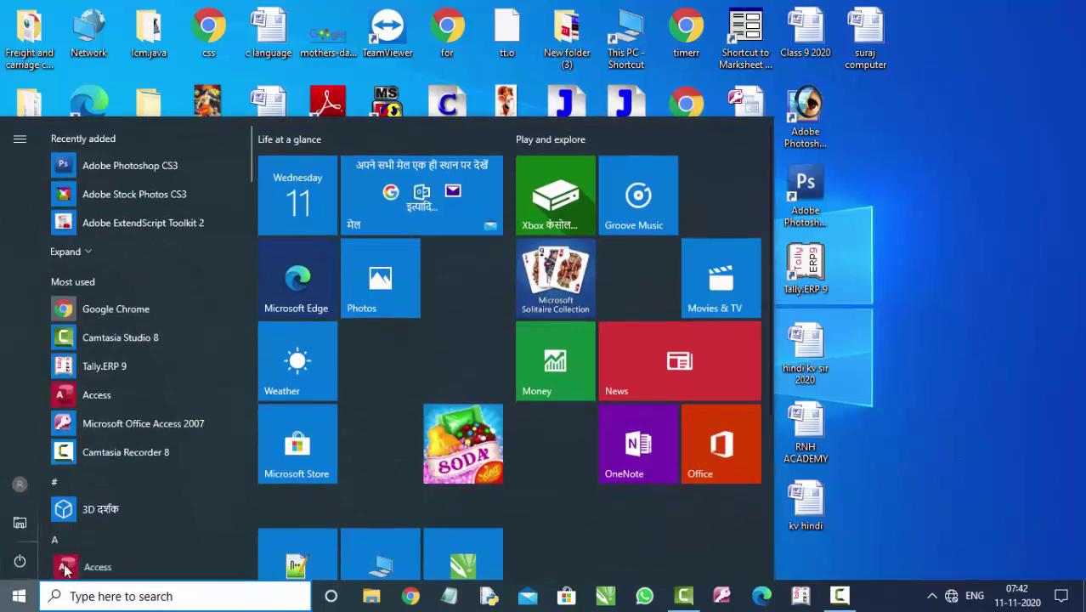
pyautogui.press('Escape')
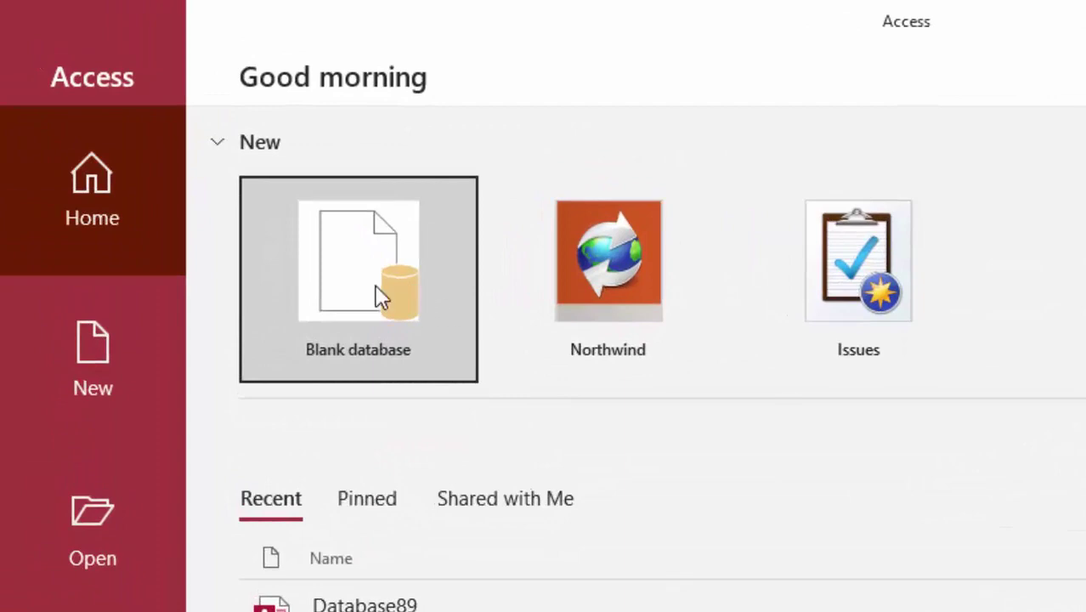
pyautogui.click(374, 283)
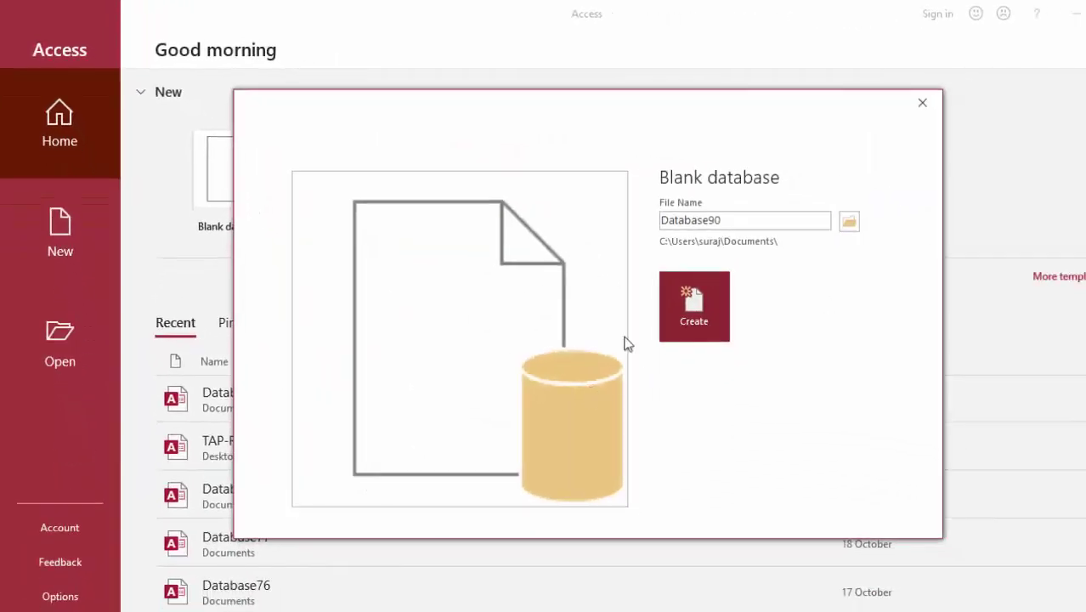
pyautogui.click(695, 314)
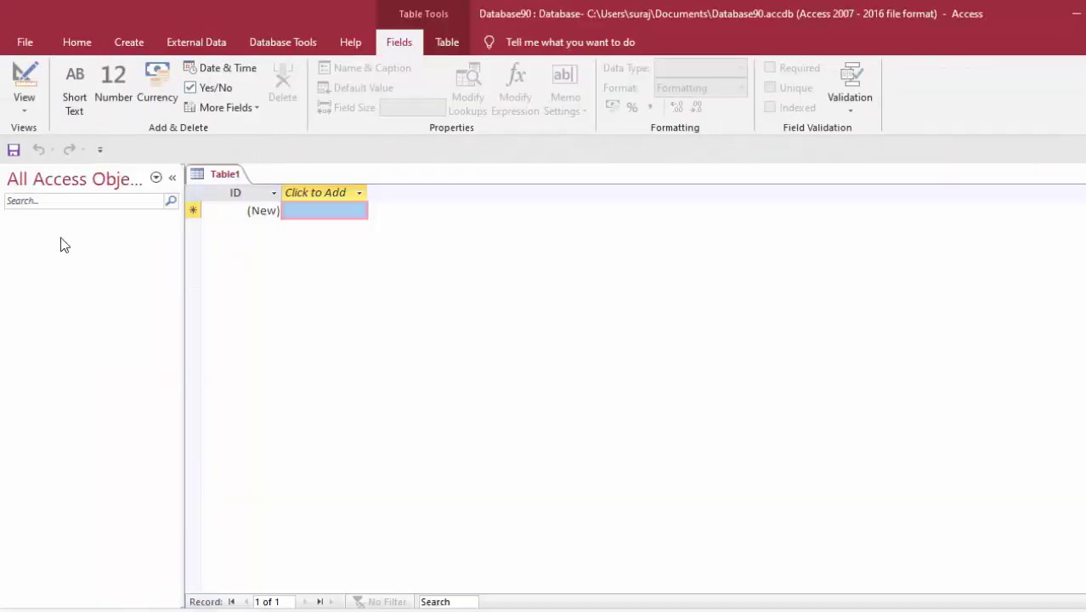
# Switch Table1 to Design View, saving it as Maksheet
pyautogui.click(25, 100)
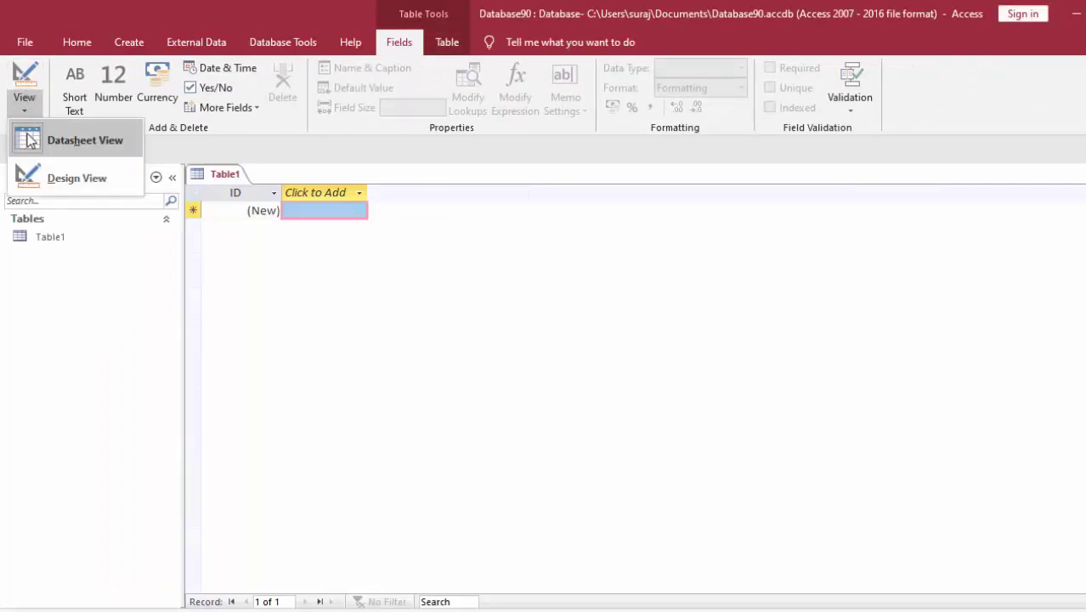
pyautogui.click(38, 177)
pyautogui.press('BackSpace')
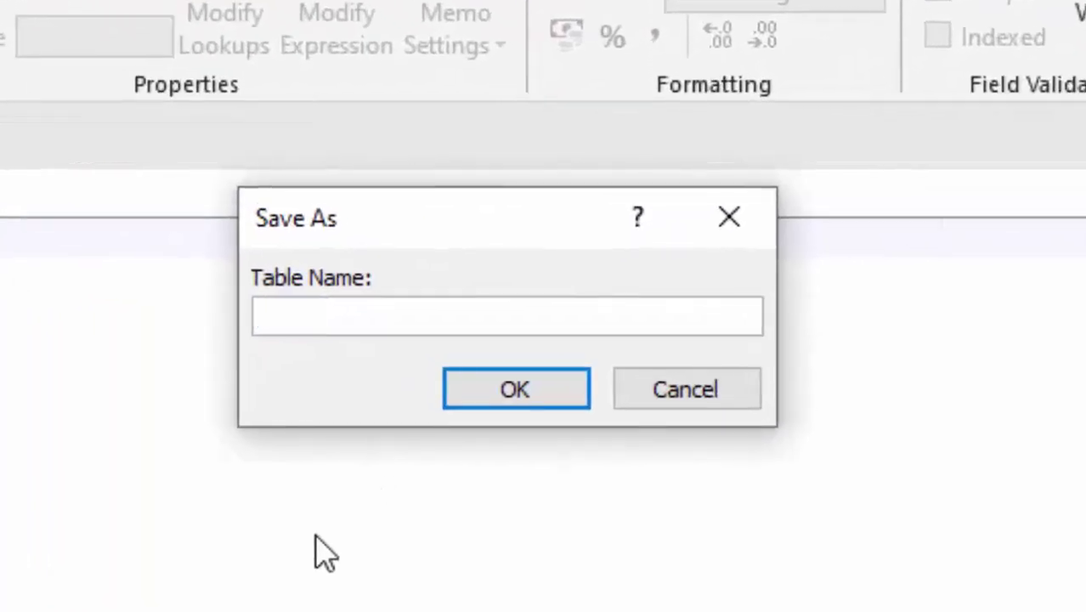
pyautogui.write('Maks')
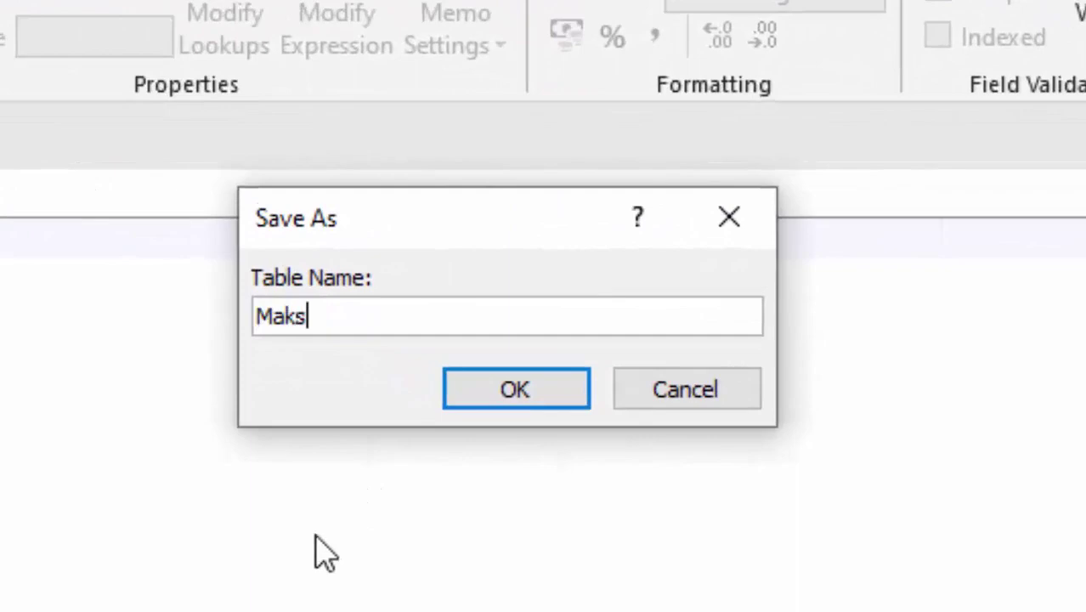
pyautogui.write('heet')
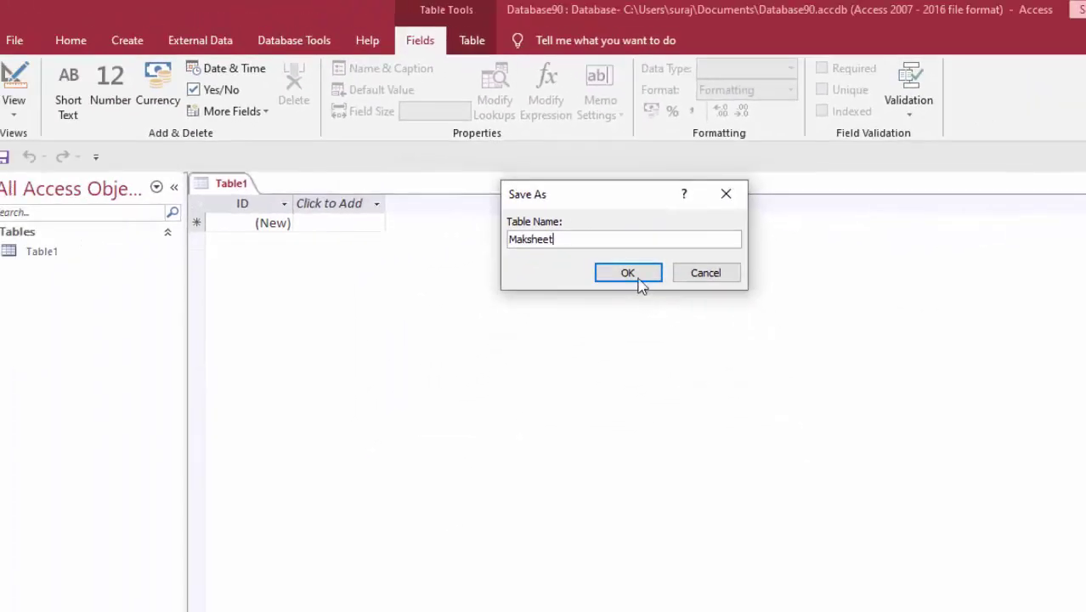
pyautogui.click(638, 278)
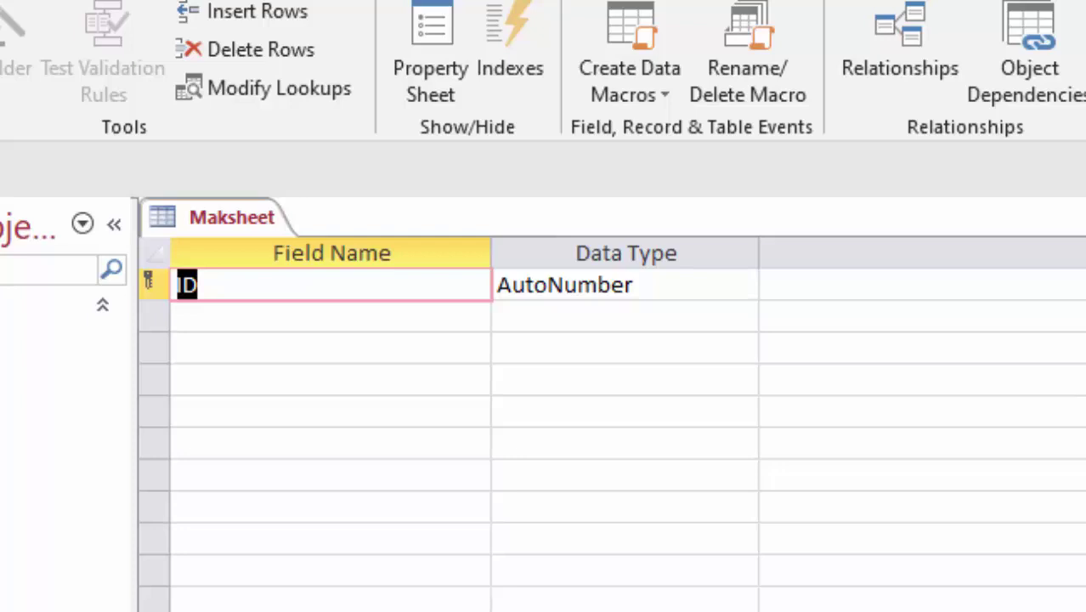
# Rename the ID field to Roll number and add a second field, Name of student
pyautogui.press('BackSpace')
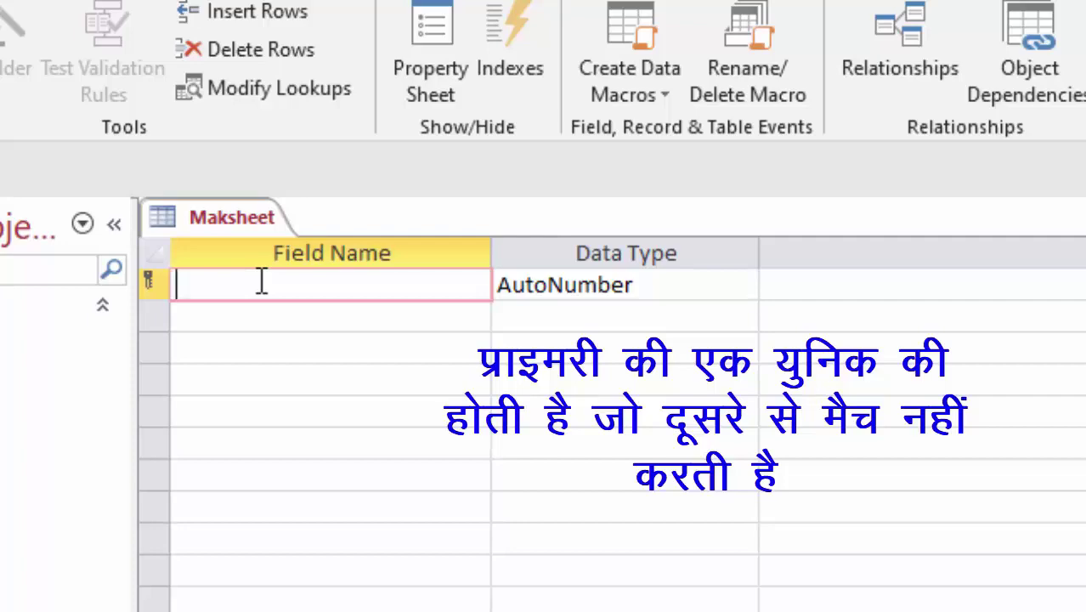
pyautogui.write('Roll')
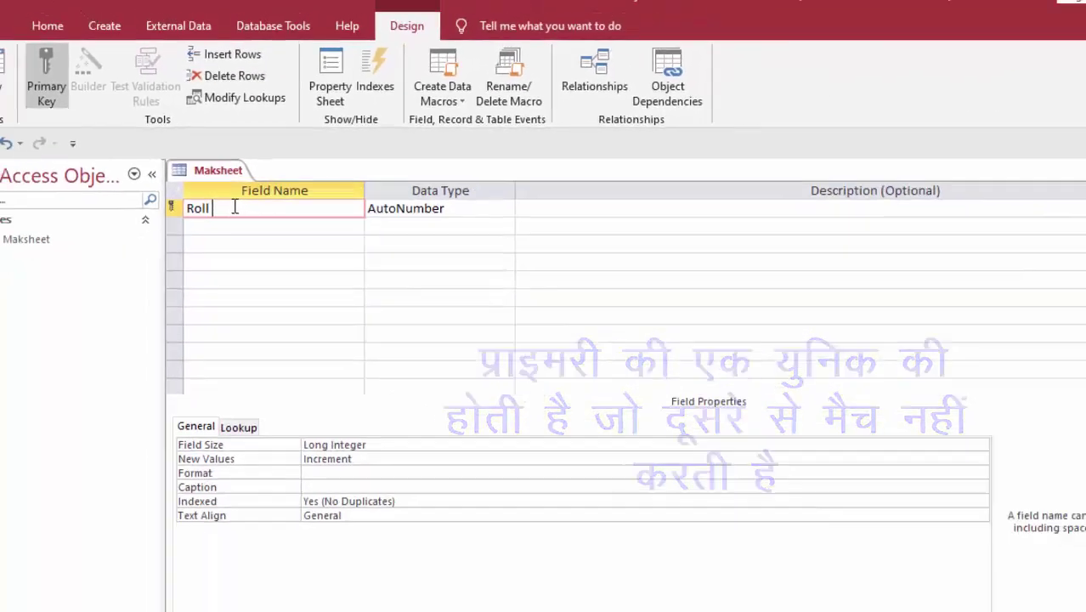
pyautogui.write(' number')
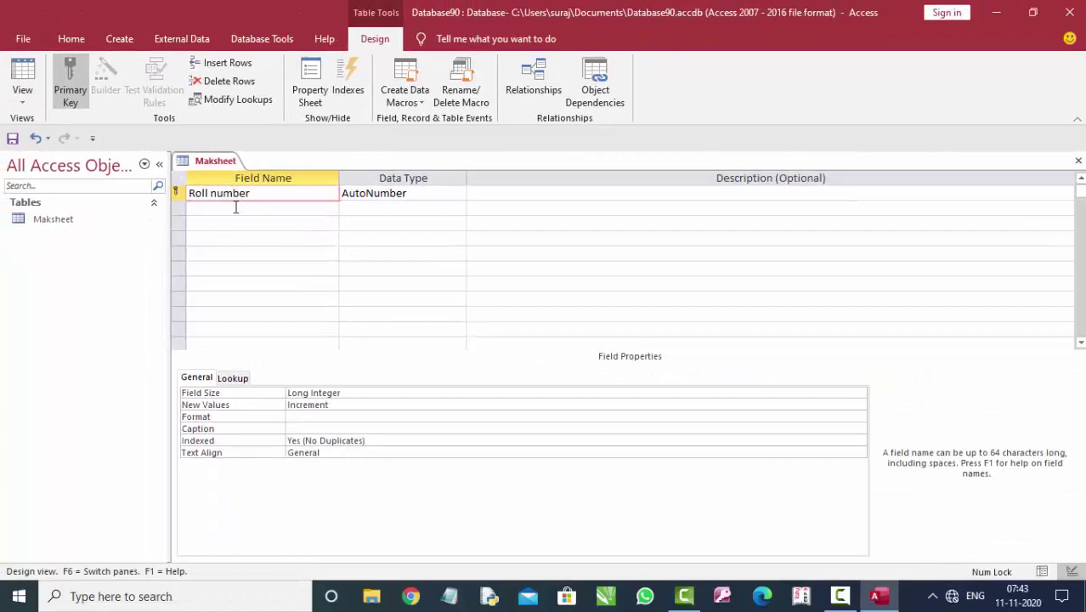
pyautogui.click(236, 207)
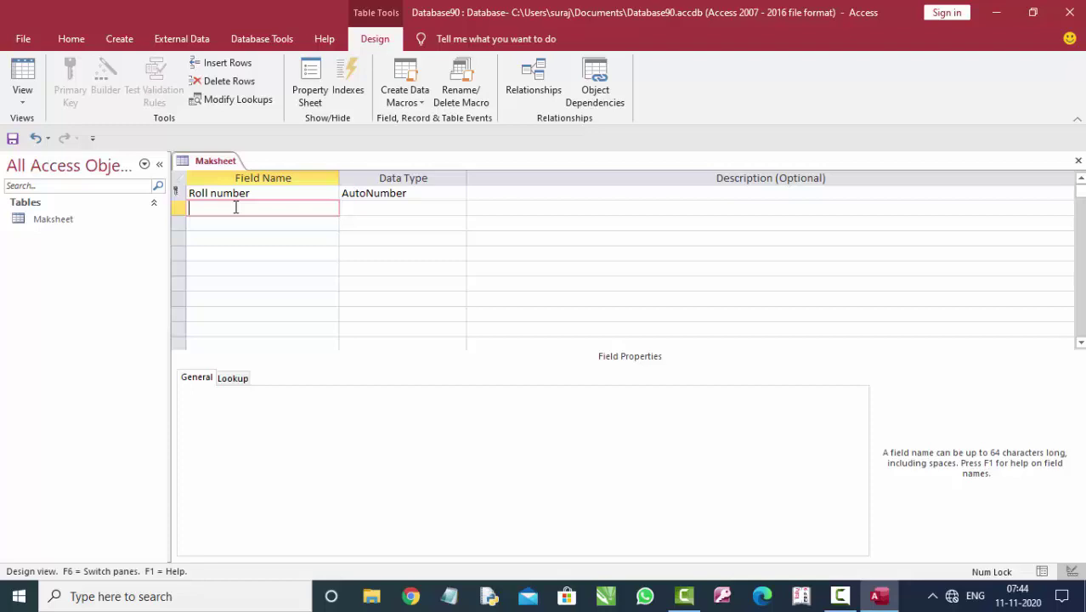
pyautogui.write('Name ')
pyautogui.write('of s')
pyautogui.write('tuden')
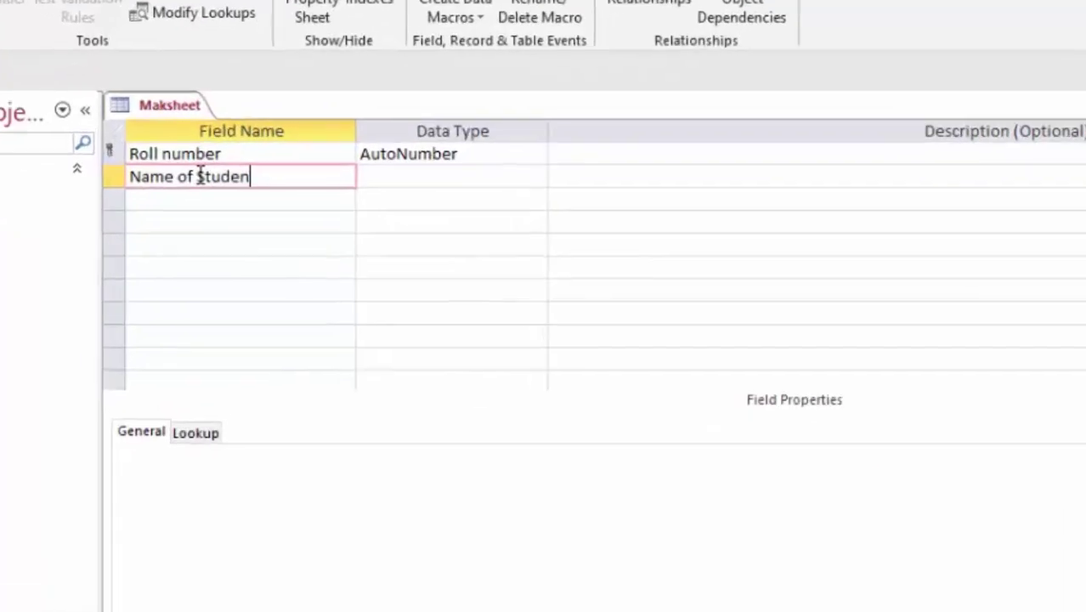
pyautogui.write('t')
# Add Computer and English fields, both with the Number data type
pyautogui.click(419, 127)
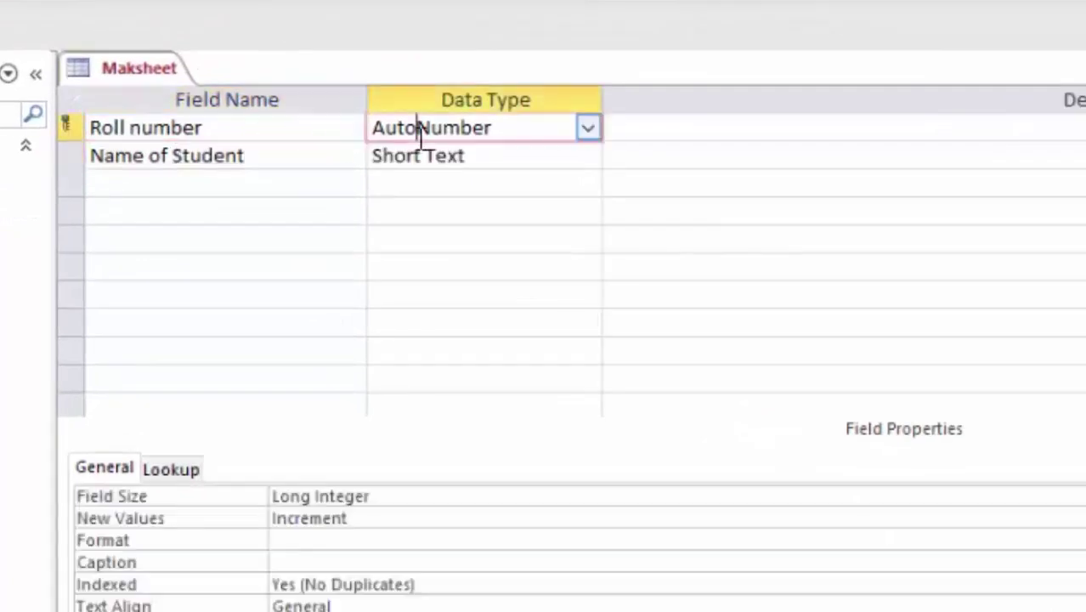
pyautogui.click(167, 180)
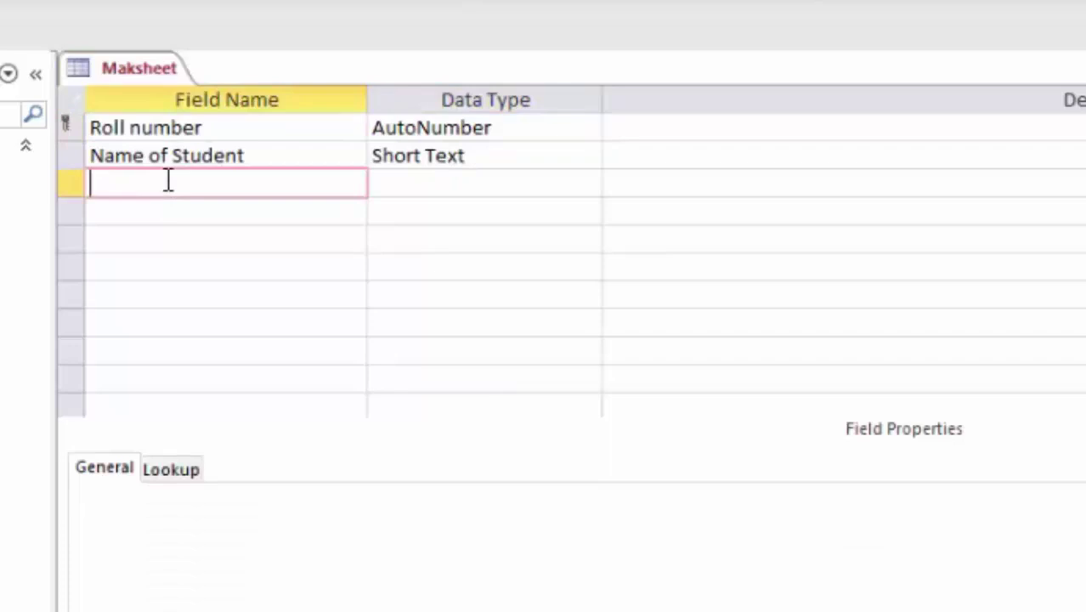
pyautogui.write('Co')
pyautogui.write('mputer')
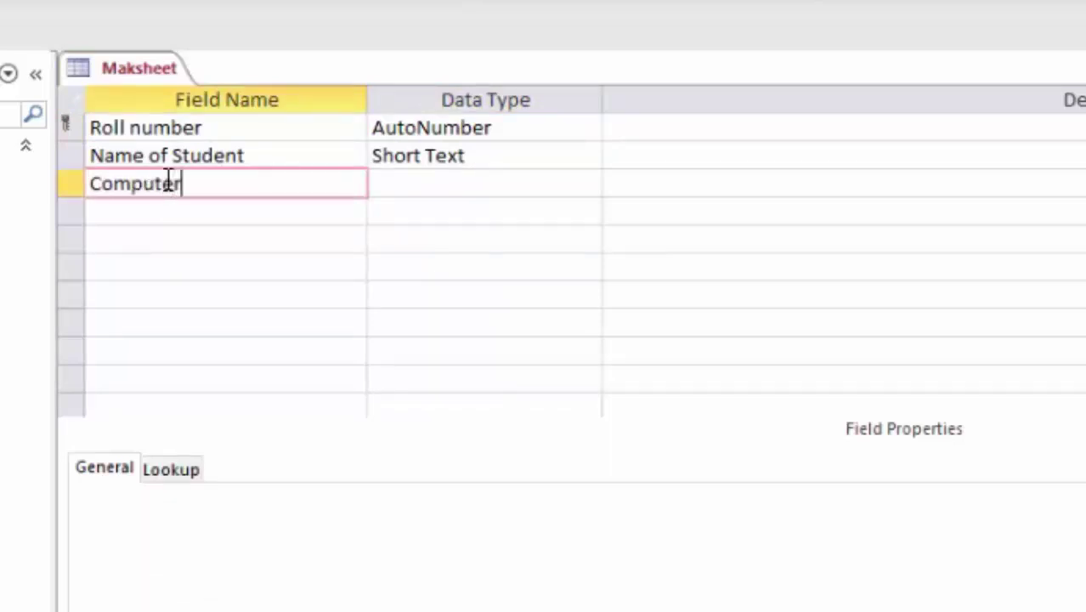
pyautogui.click(446, 184)
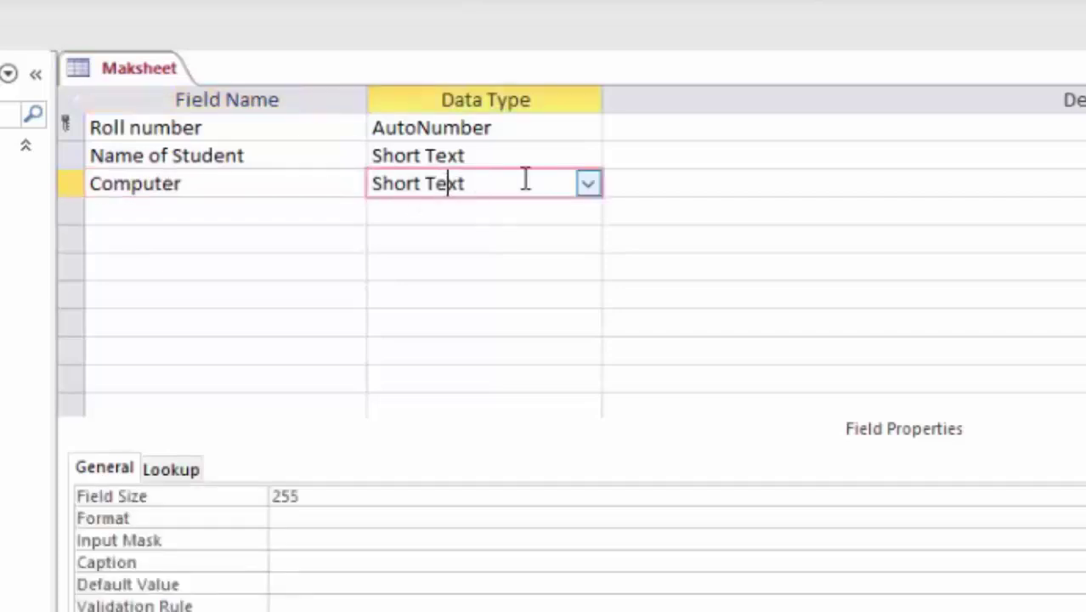
pyautogui.click(588, 184)
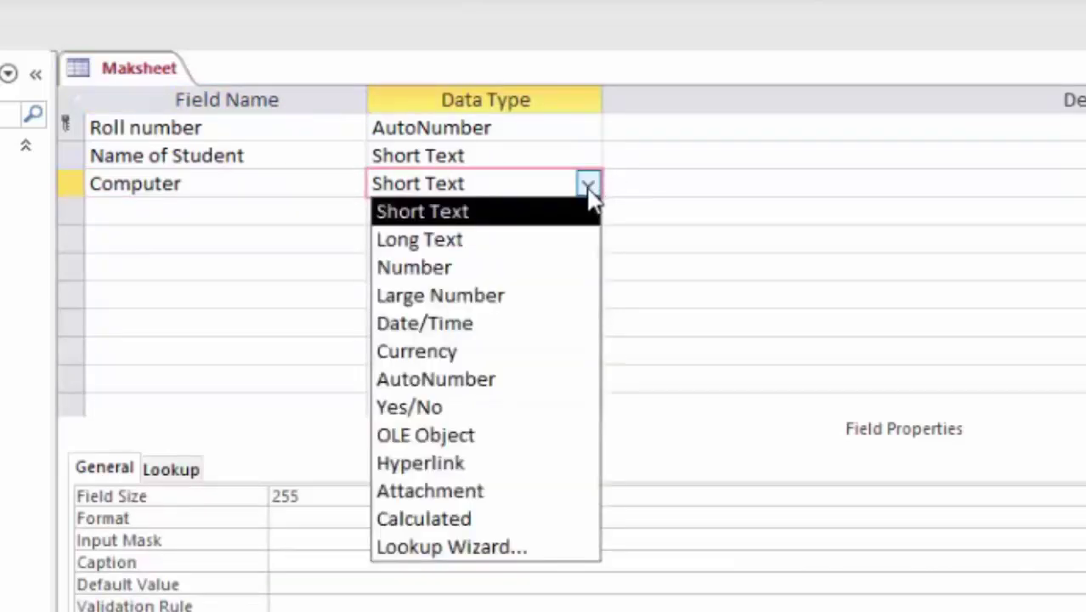
pyautogui.click(502, 268)
pyautogui.click(129, 217)
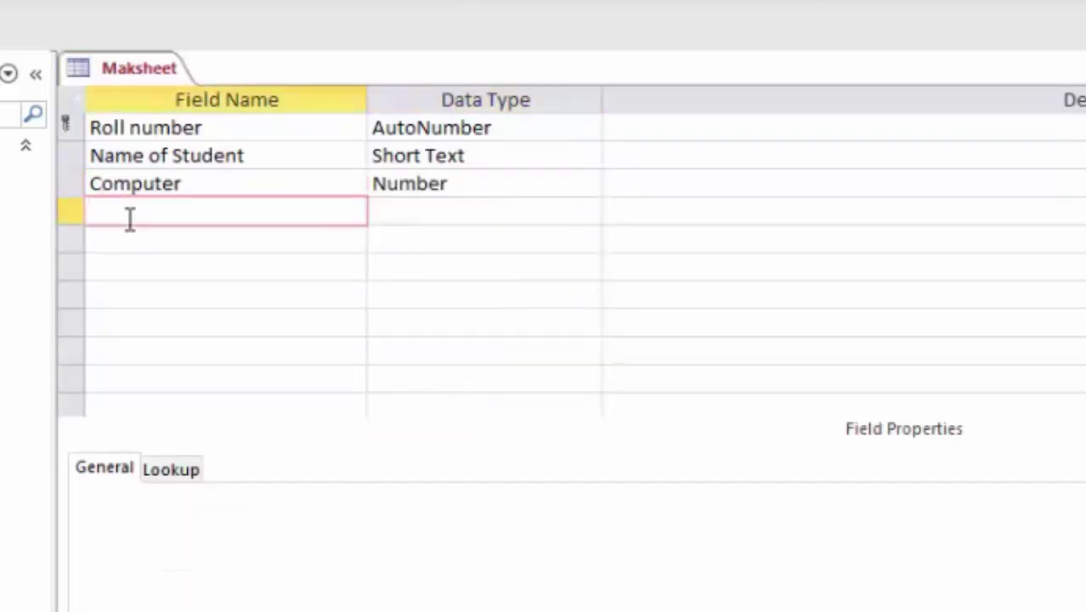
pyautogui.write('En')
pyautogui.write('glis')
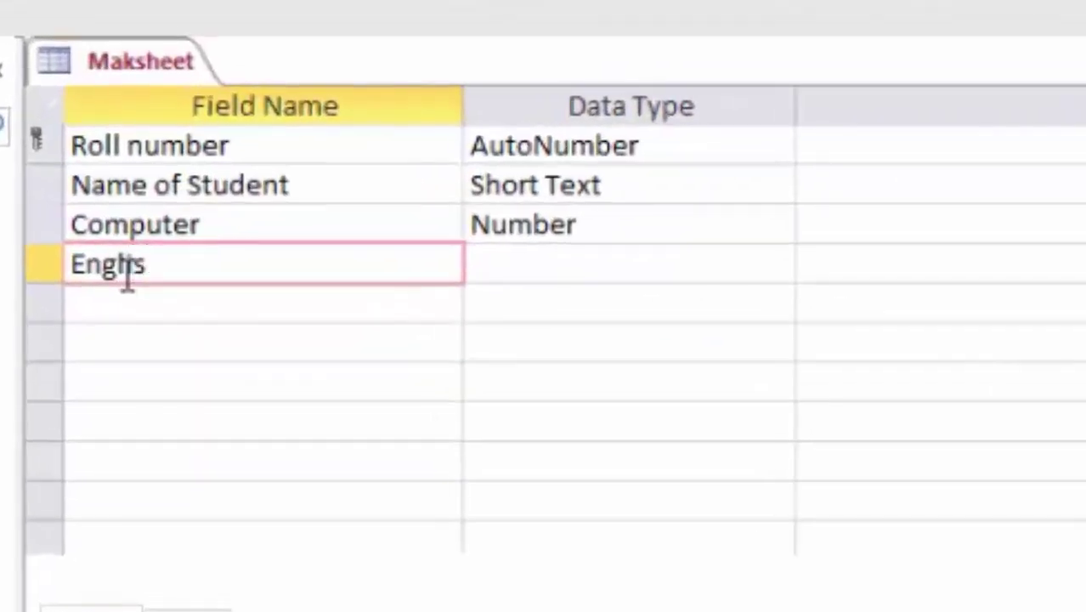
pyautogui.write('h')
pyautogui.click(661, 259)
pyautogui.click(776, 264)
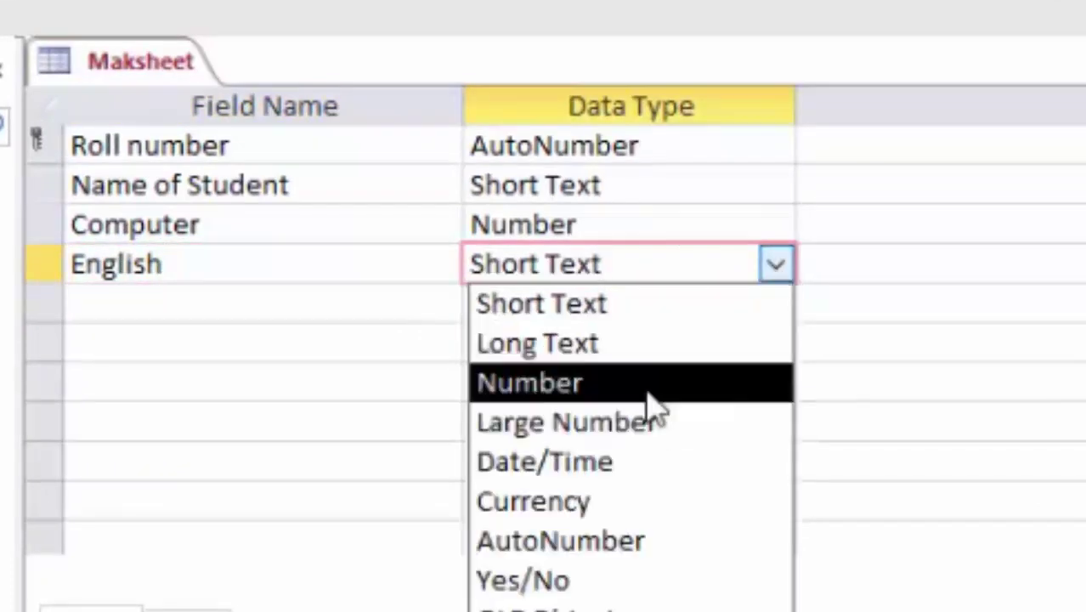
pyautogui.click(647, 387)
# Add a Physics Number field and name the next field Total
pyautogui.click(194, 304)
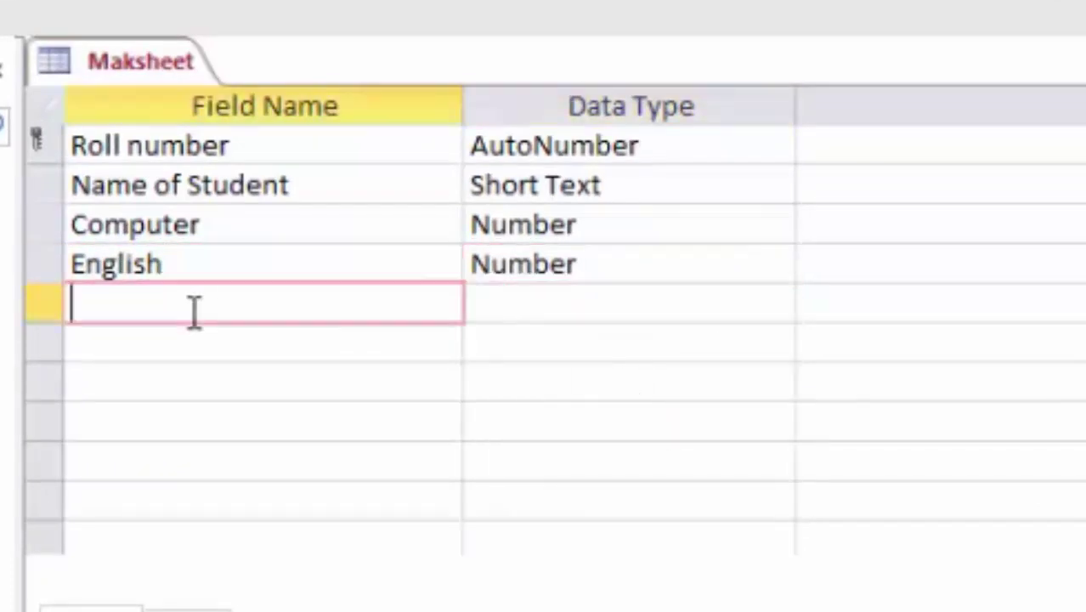
pyautogui.write('Physic')
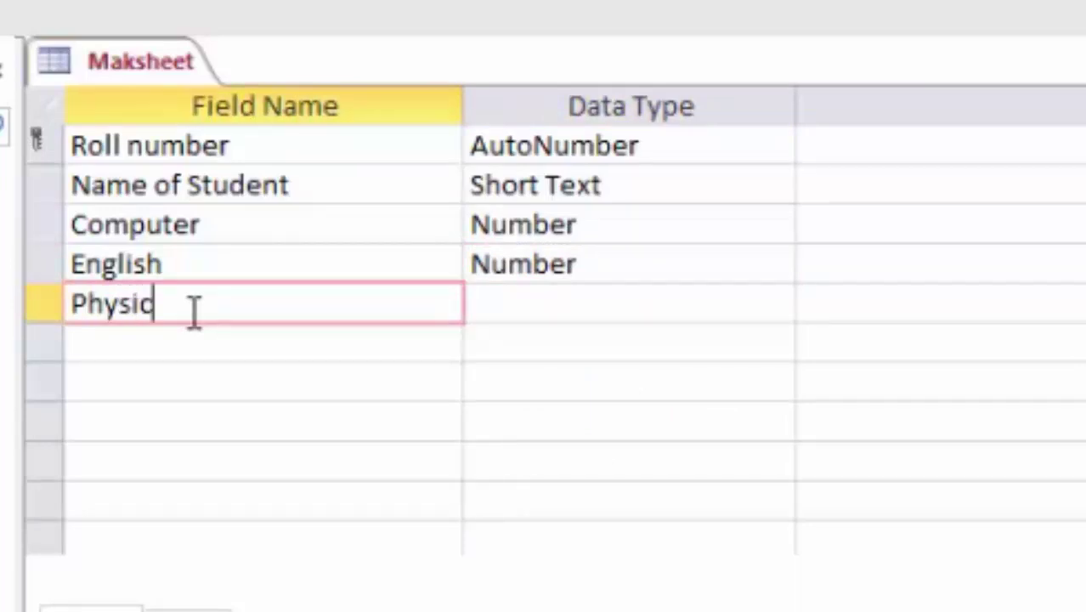
pyautogui.write('s')
pyautogui.click(576, 303)
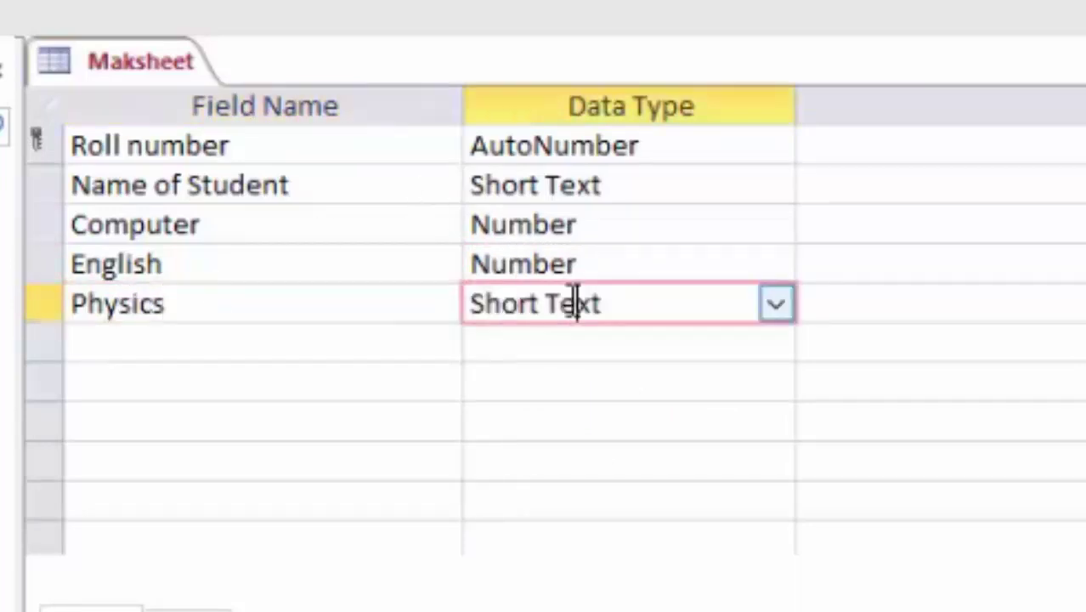
pyautogui.click(775, 306)
pyautogui.click(716, 435)
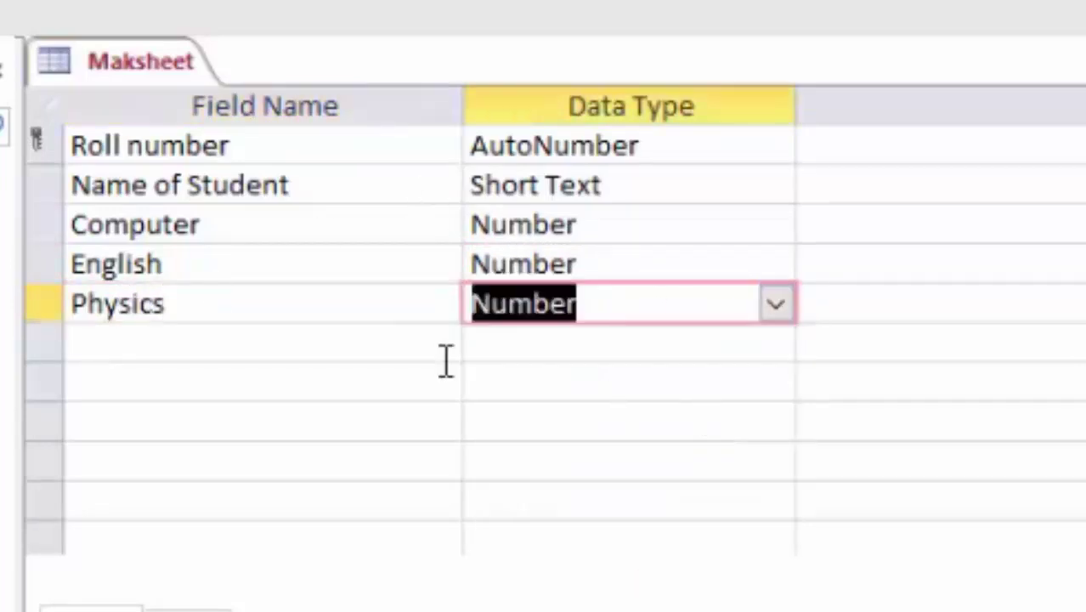
pyautogui.click(148, 354)
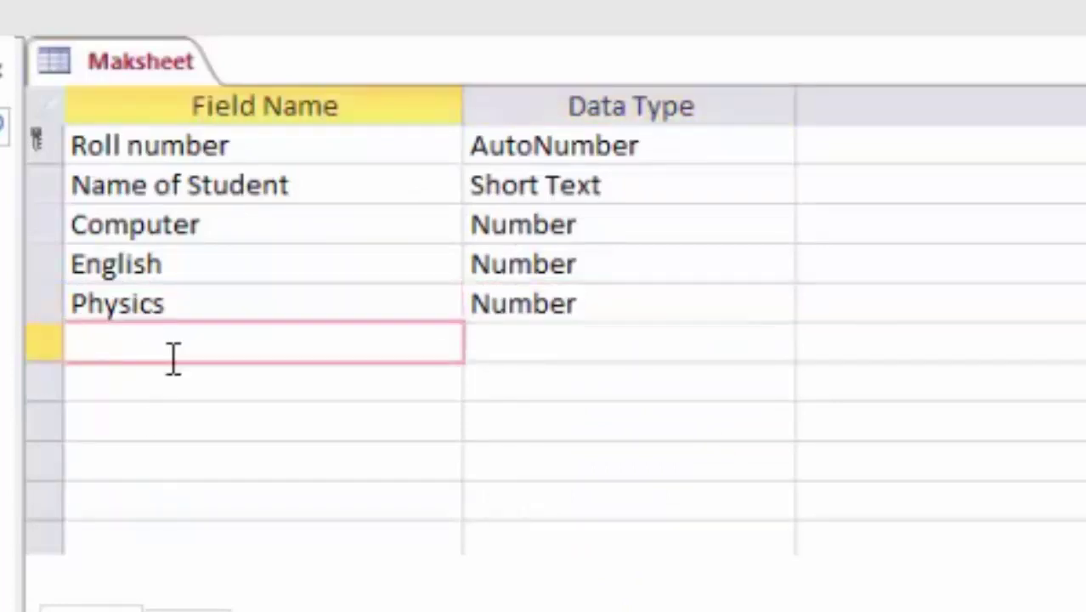
pyautogui.write('T')
pyautogui.write('ota')
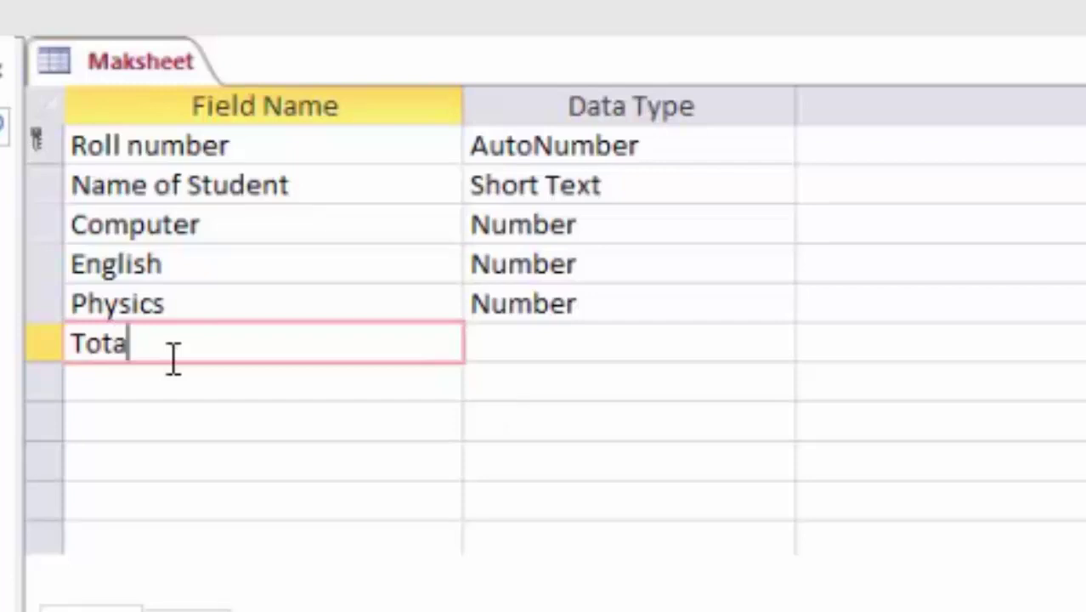
pyautogui.write('l')
# Make Total a Calculated field with expression =[Computer]+[English]+[Physics]
pyautogui.click(593, 344)
pyautogui.click(776, 343)
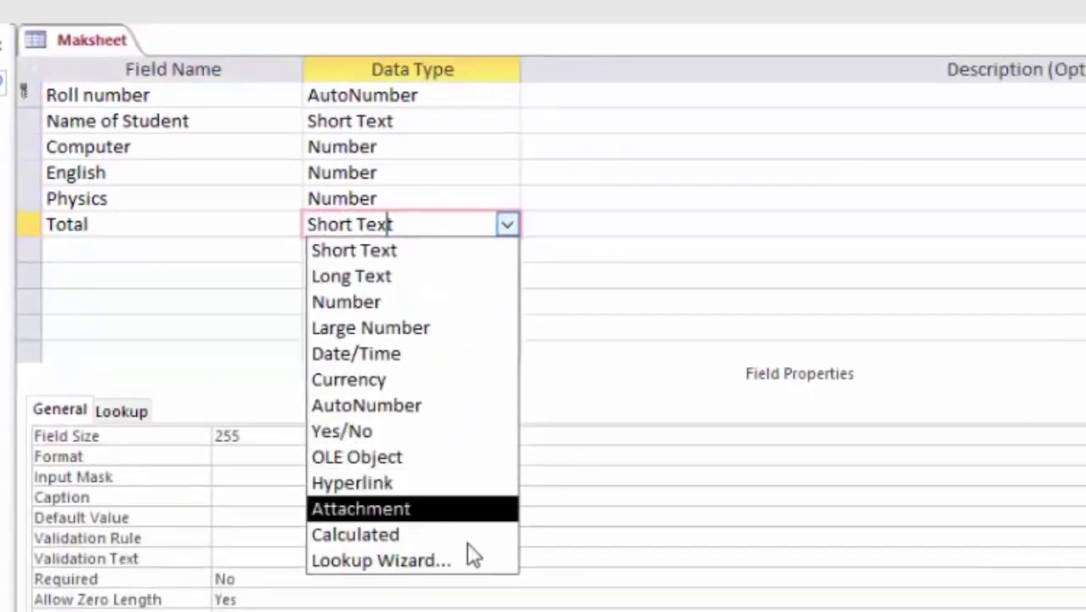
pyautogui.click(440, 559)
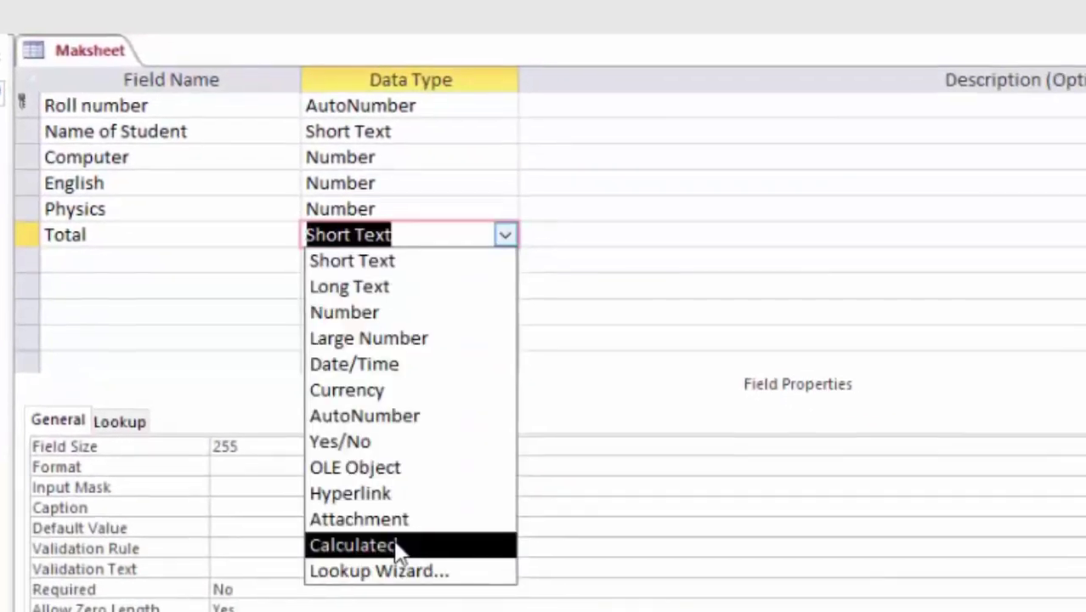
pyautogui.click(400, 535)
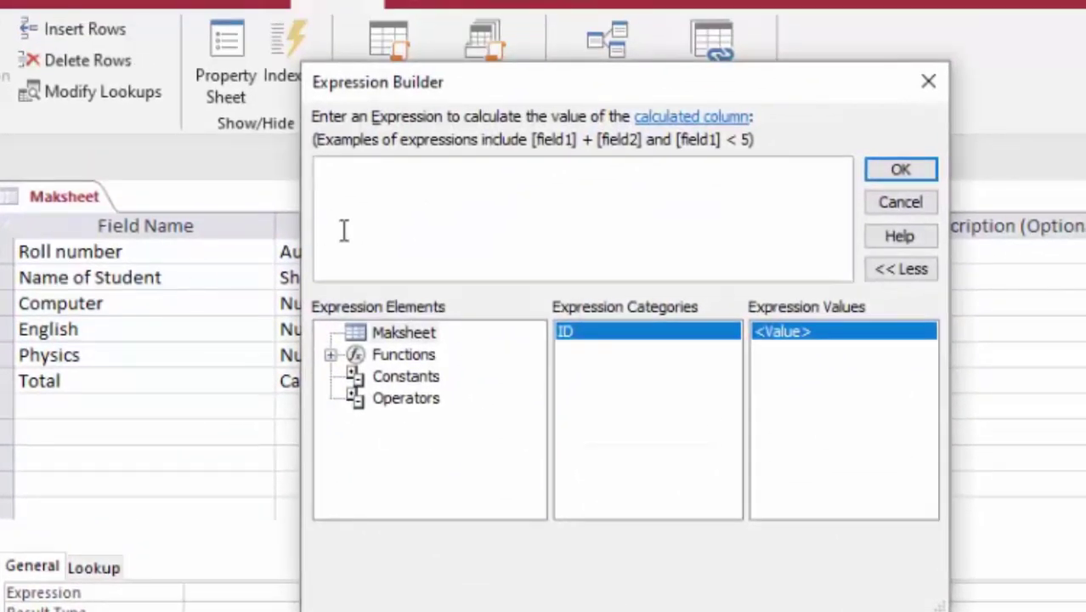
pyautogui.write('=')
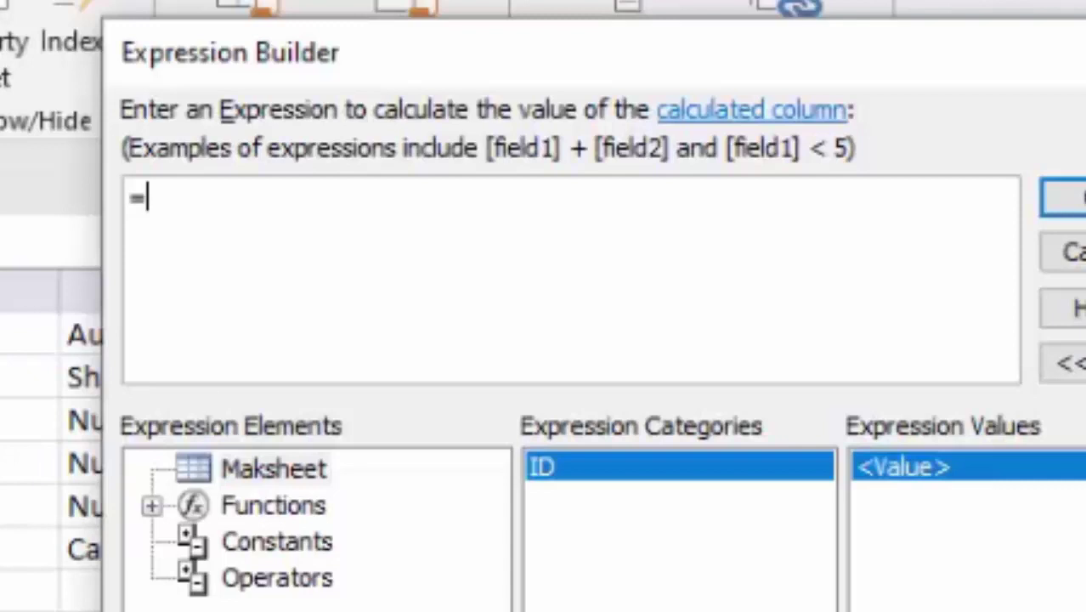
pyautogui.write('[')
pyautogui.write('Comp')
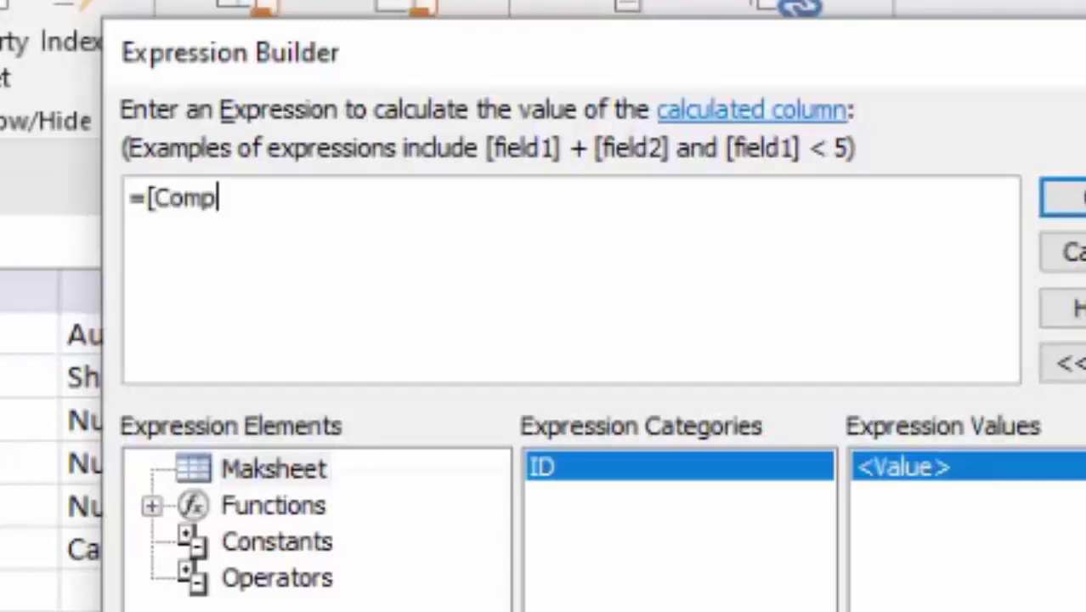
pyautogui.write('uter')
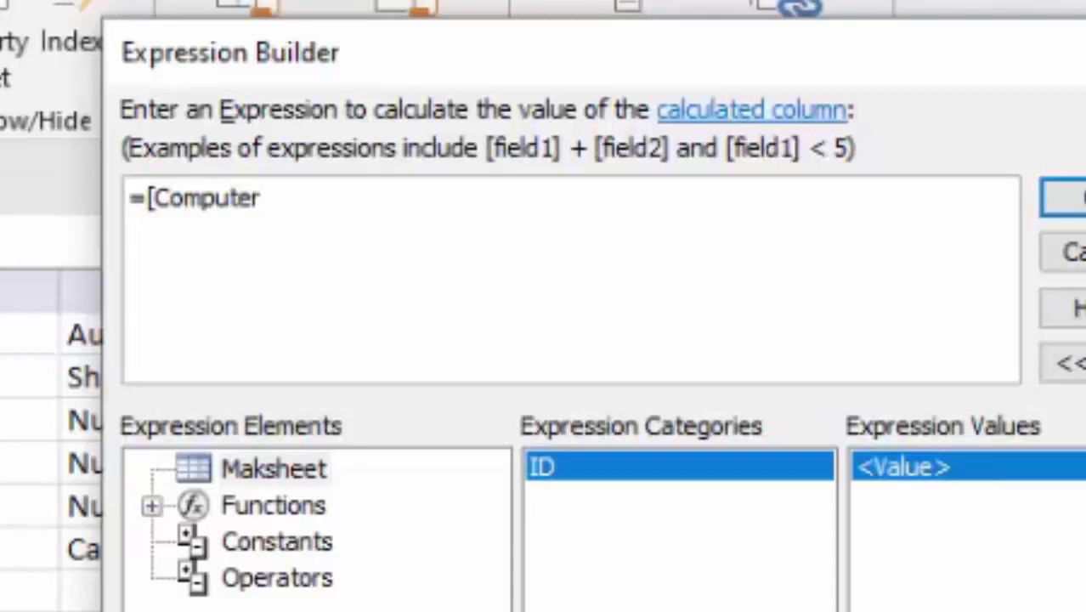
pyautogui.write('] +[')
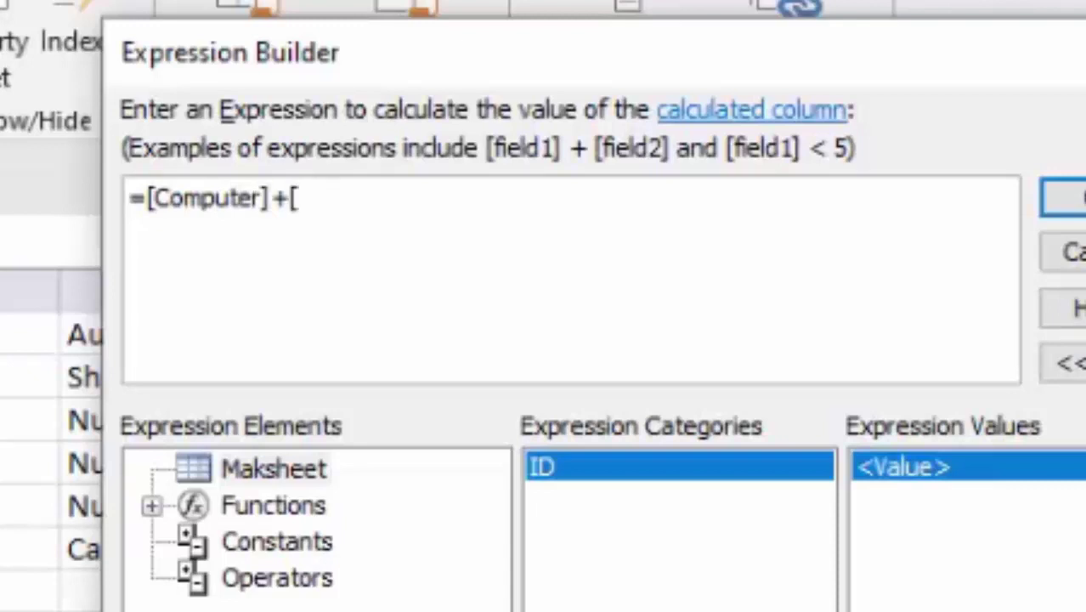
pyautogui.write('Engl')
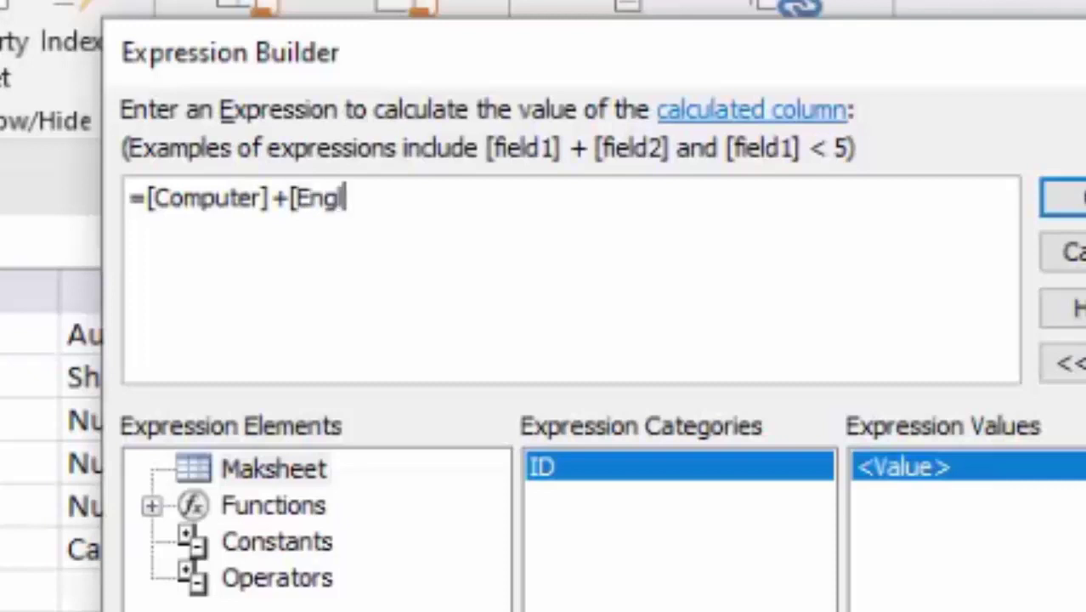
pyautogui.write('ish]')
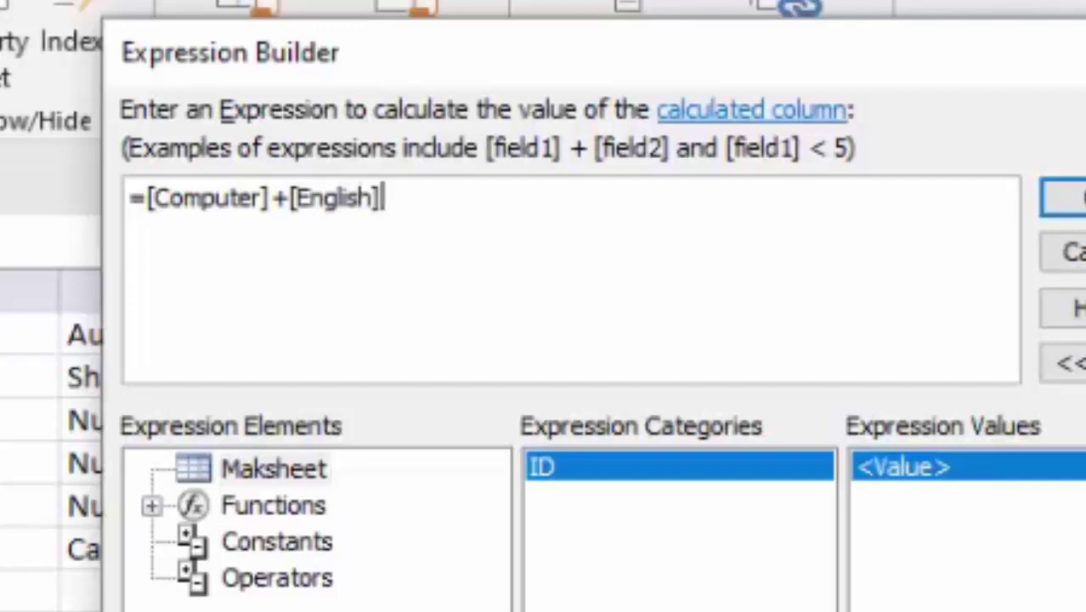
pyautogui.write(' +[')
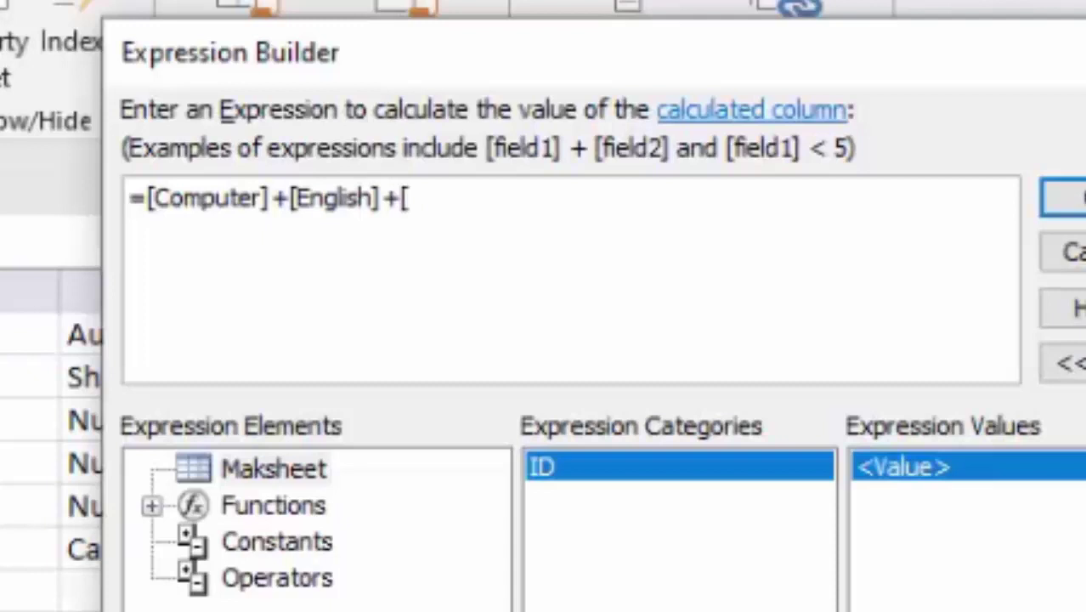
pyautogui.write('Phy')
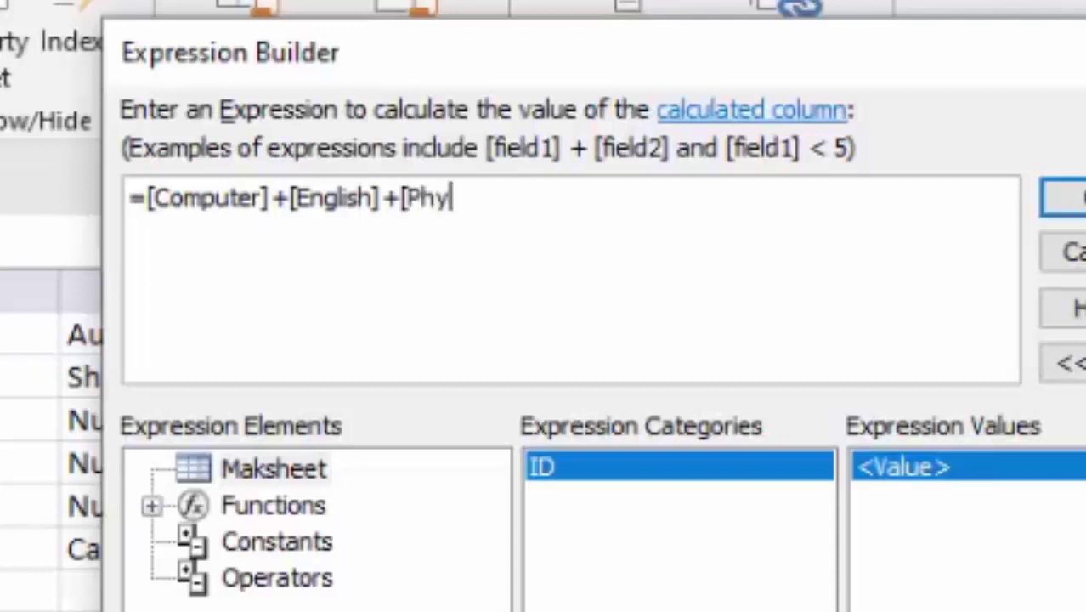
pyautogui.write('sics]')
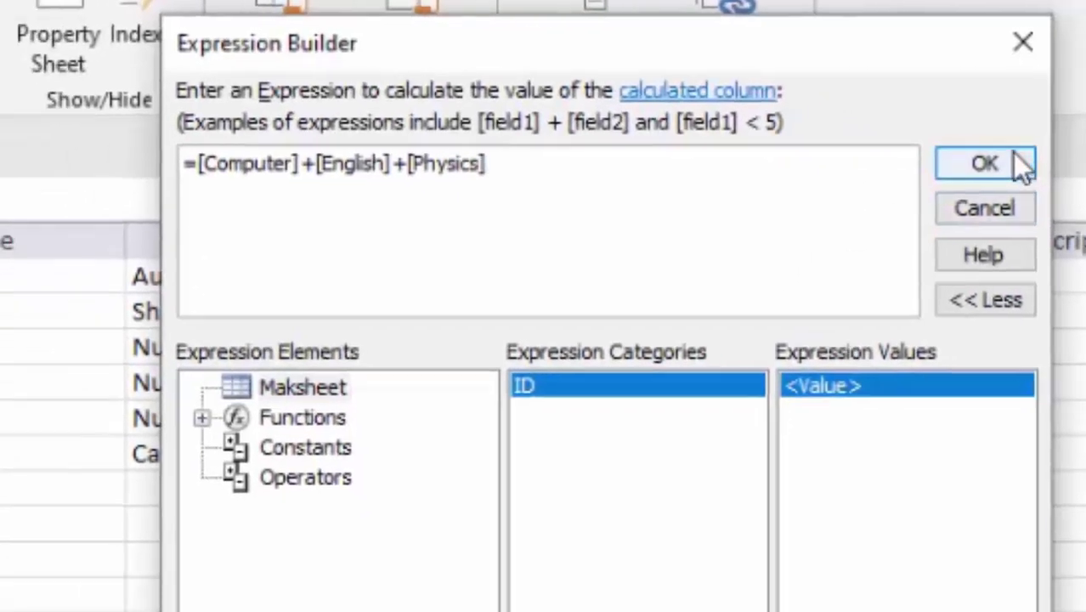
pyautogui.click(1015, 176)
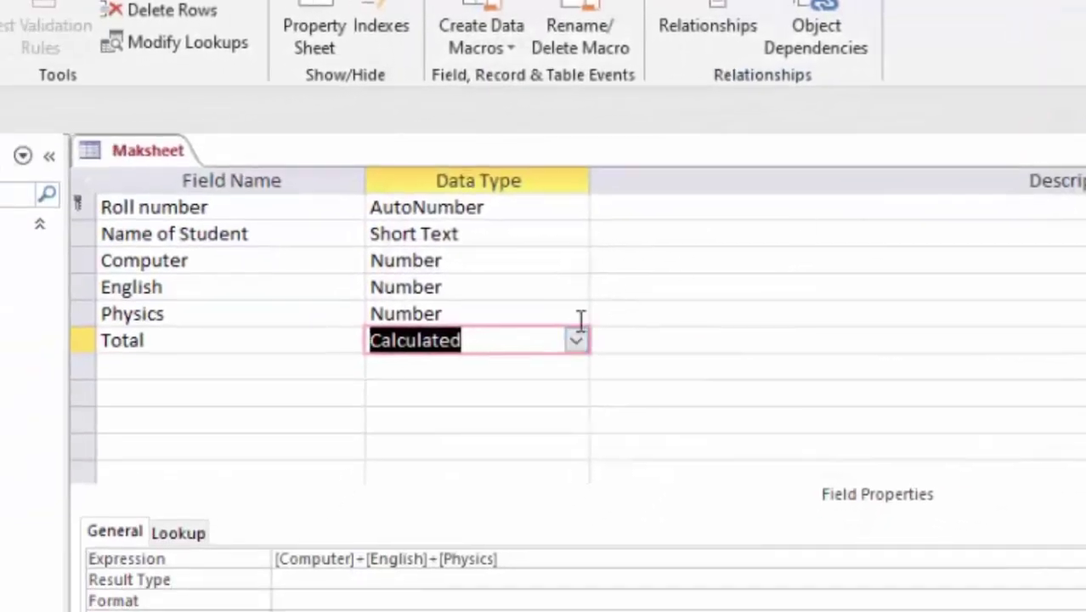
# Add an Average field, Calculated, with the expression =[Total]/3
pyautogui.click(179, 367)
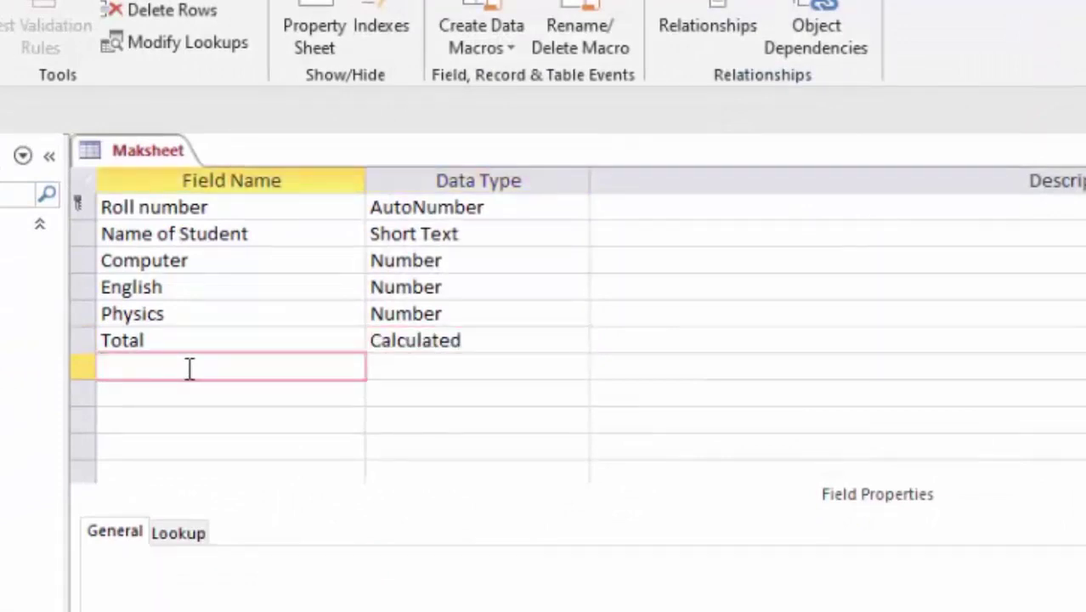
pyautogui.write('Avera')
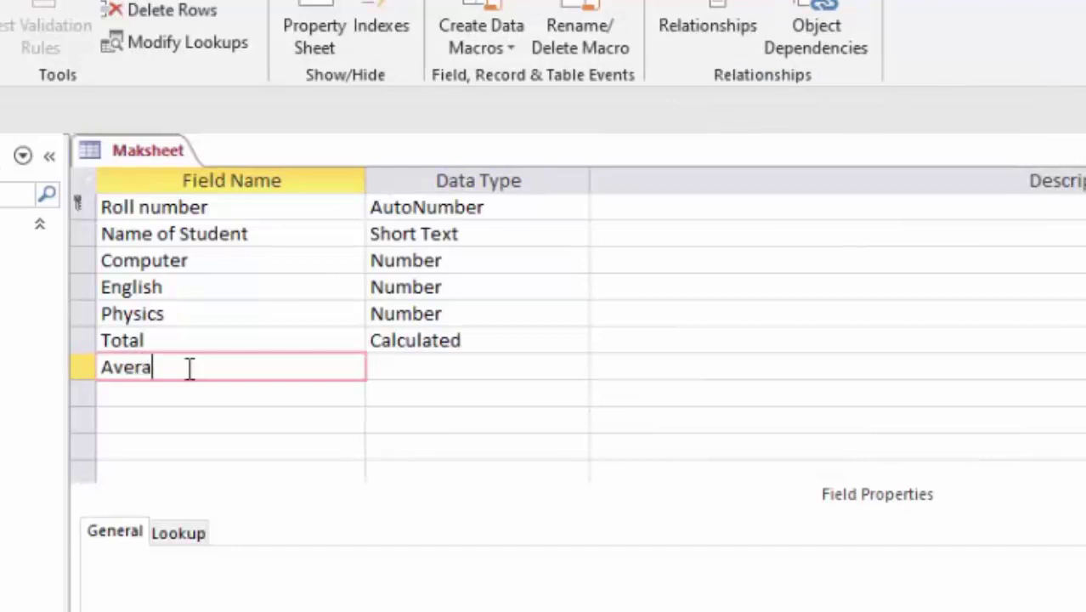
pyautogui.write('ge')
pyautogui.click(487, 371)
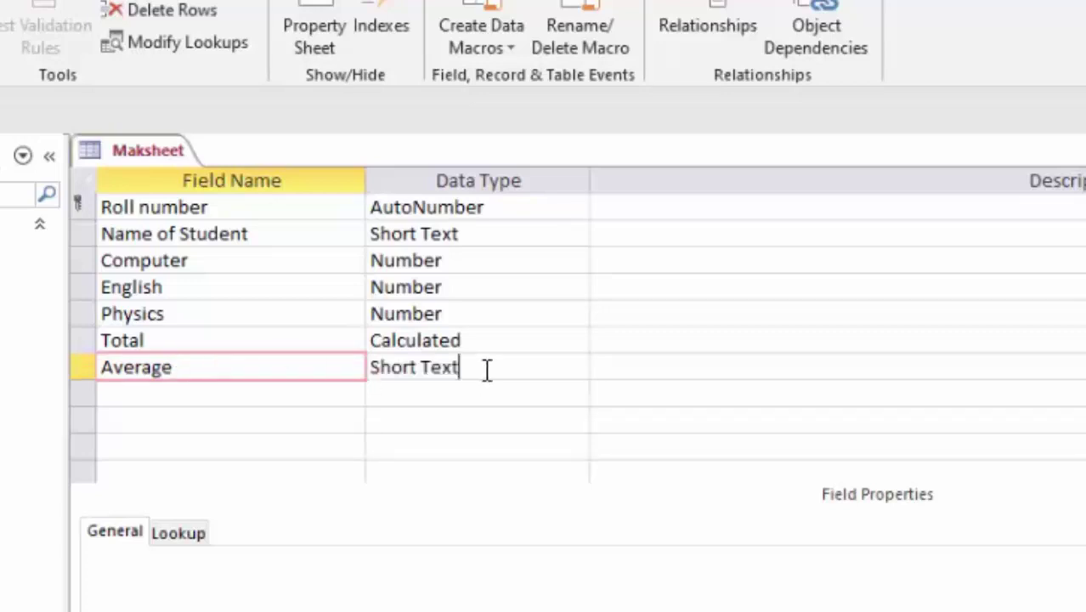
pyautogui.click(575, 367)
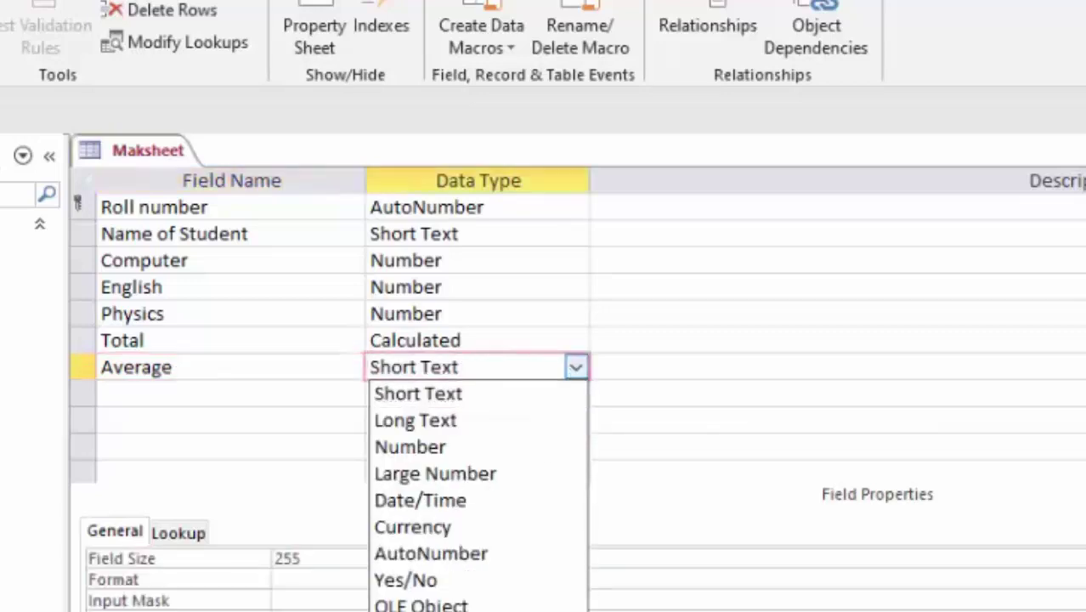
pyautogui.click(476, 607)
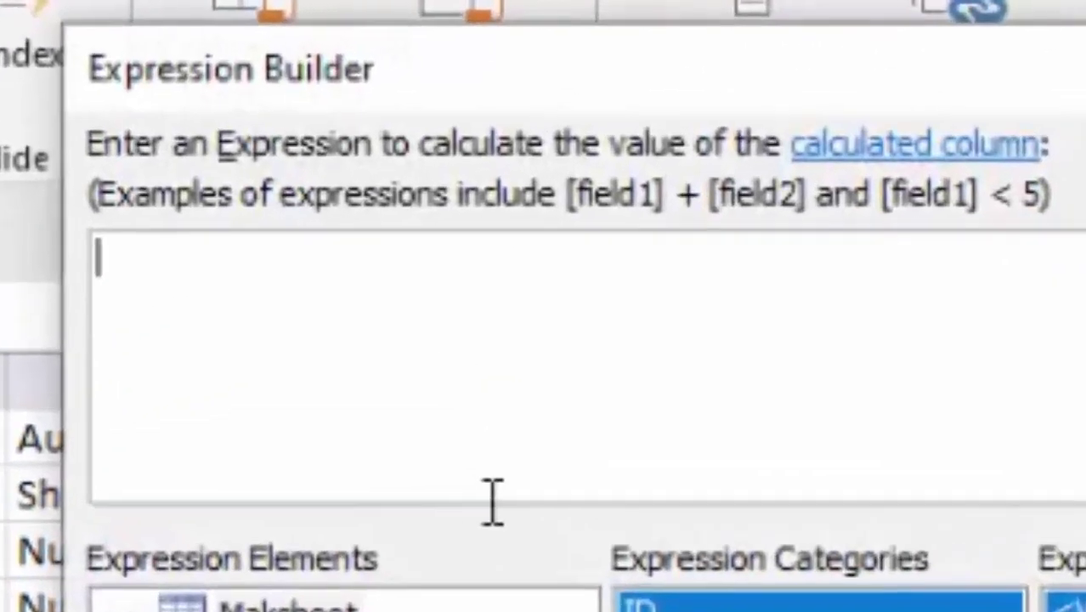
pyautogui.write('=')
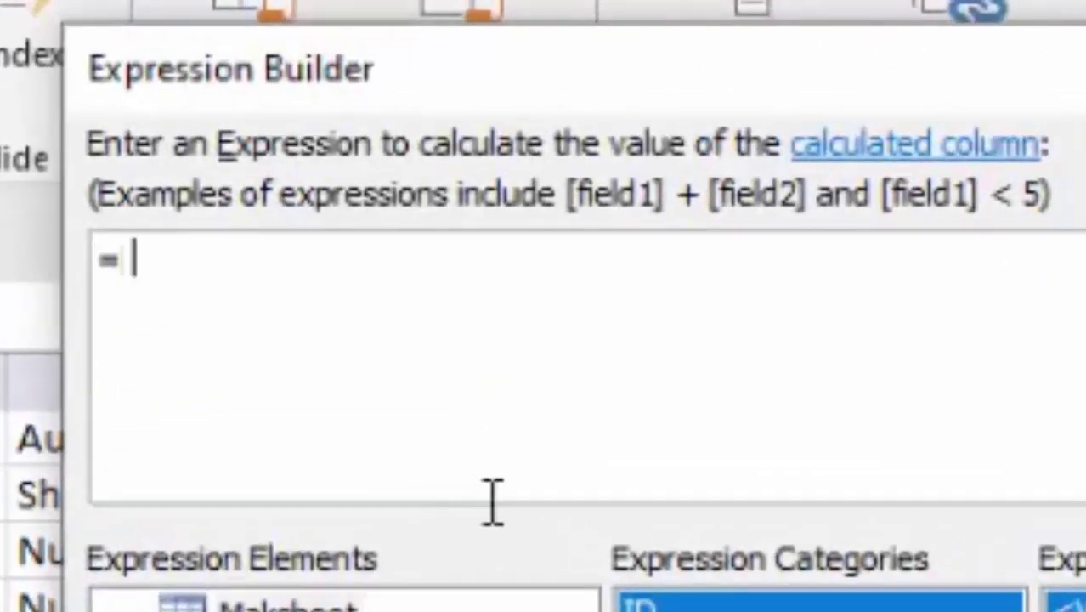
pyautogui.write(' [T')
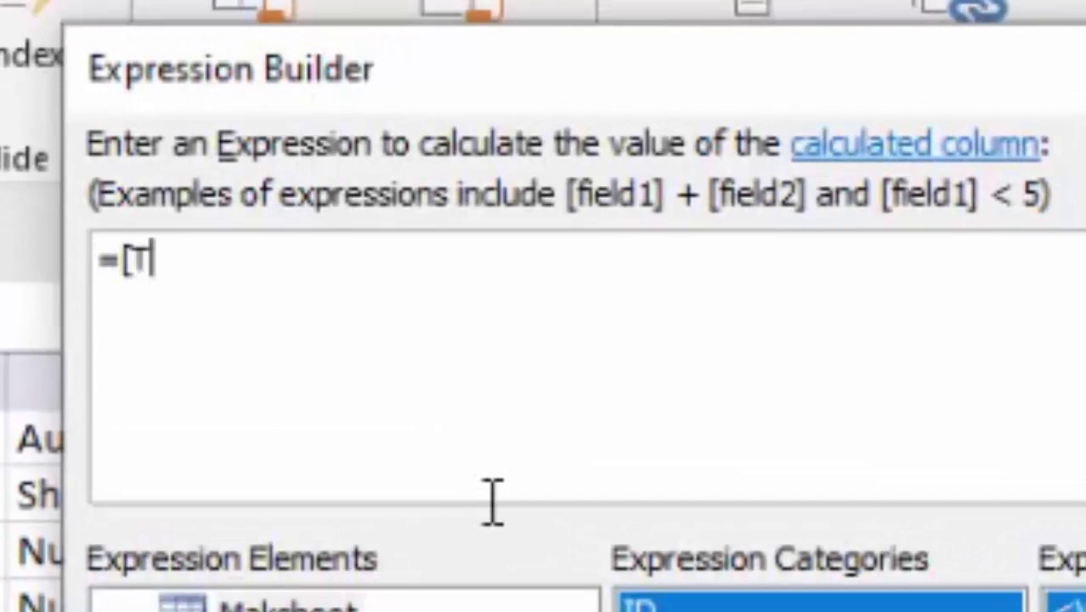
pyautogui.write('ot')
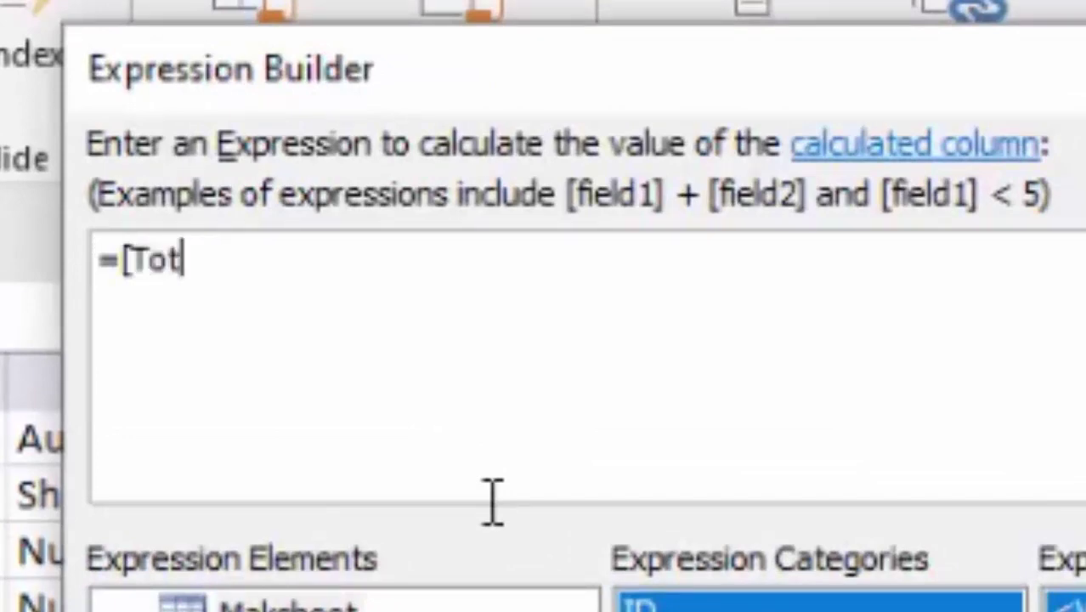
pyautogui.write('al]')
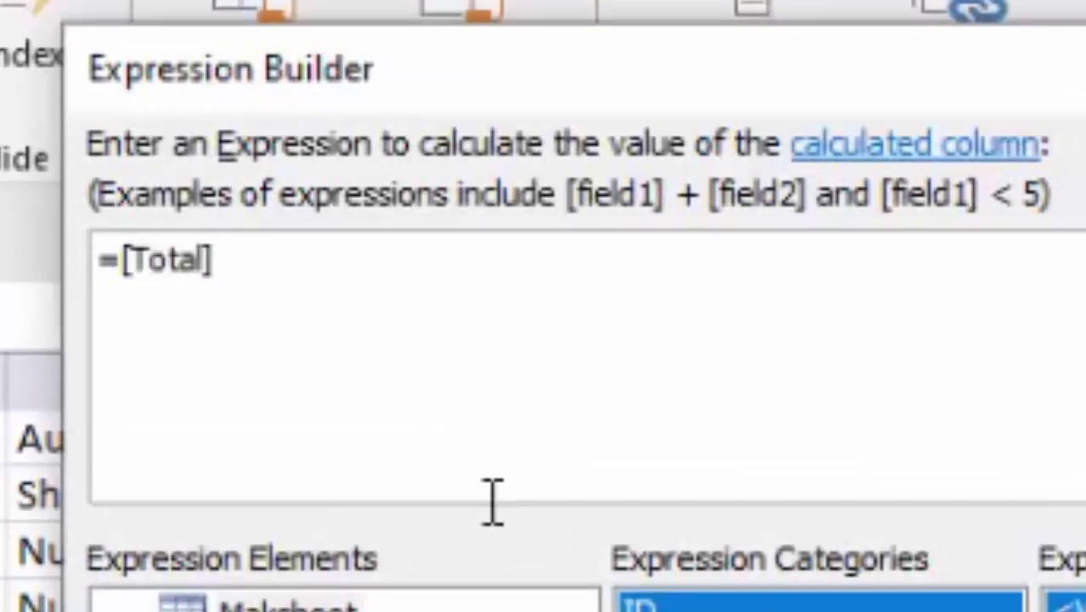
pyautogui.write('/')
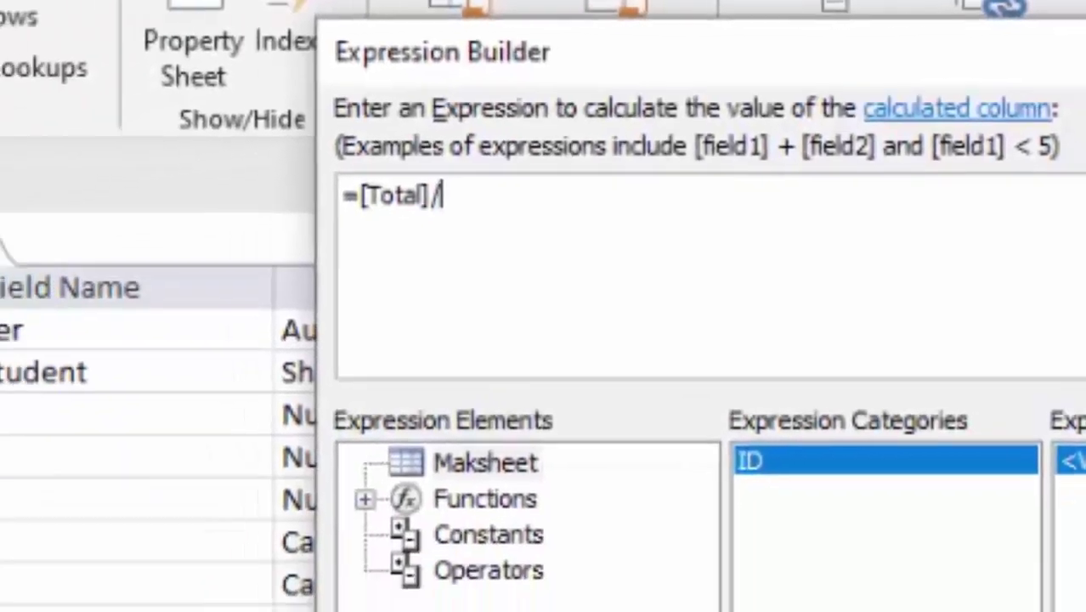
pyautogui.write('3')
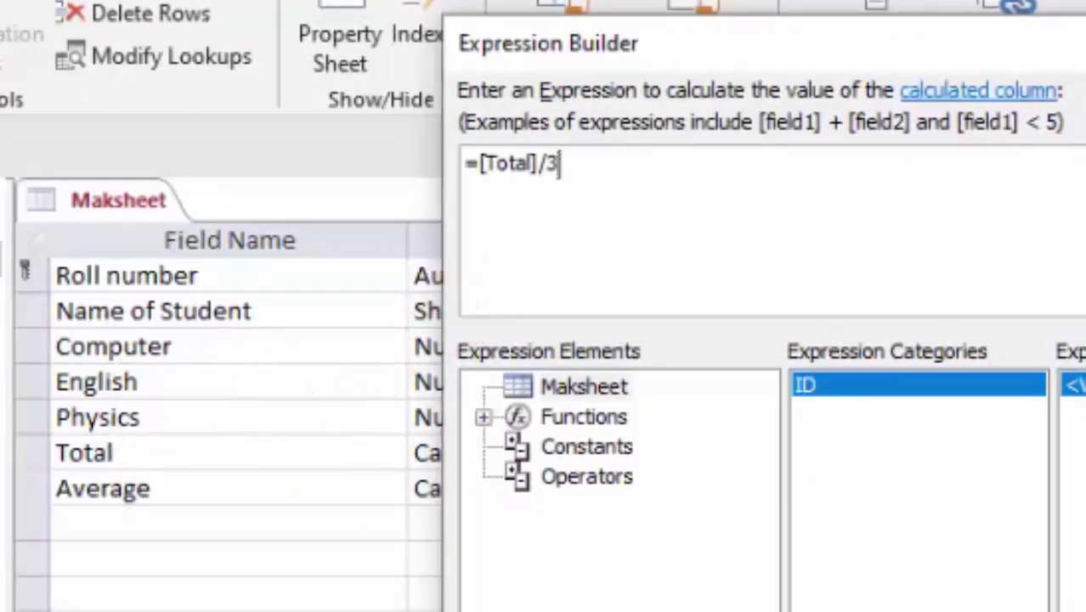
pyautogui.press('Return')
# Add a Grade field below Average and bring up its data type choices
pyautogui.click(119, 526)
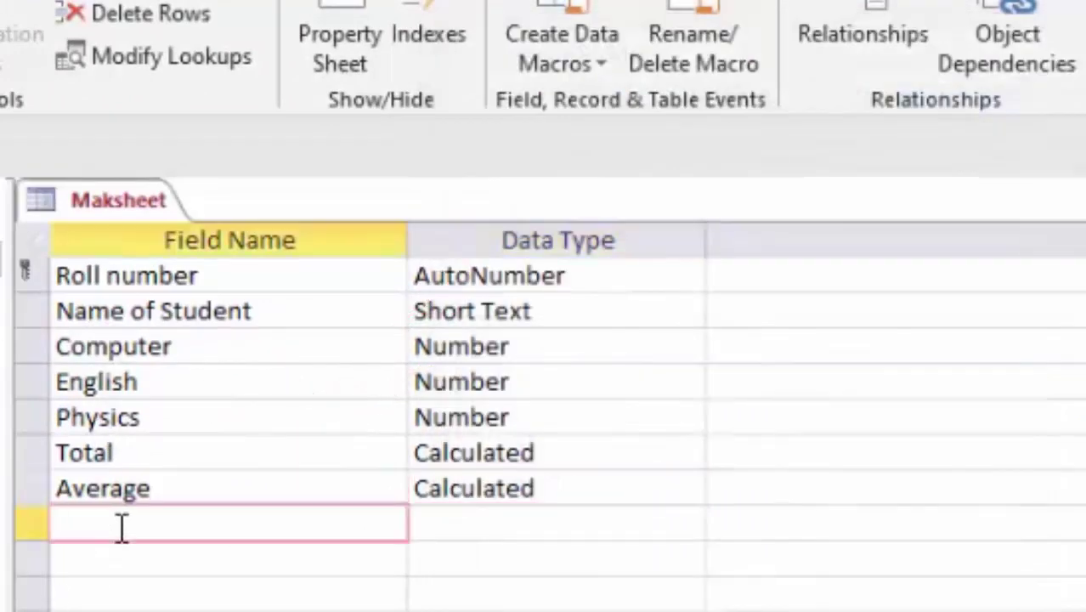
pyautogui.write('Gr')
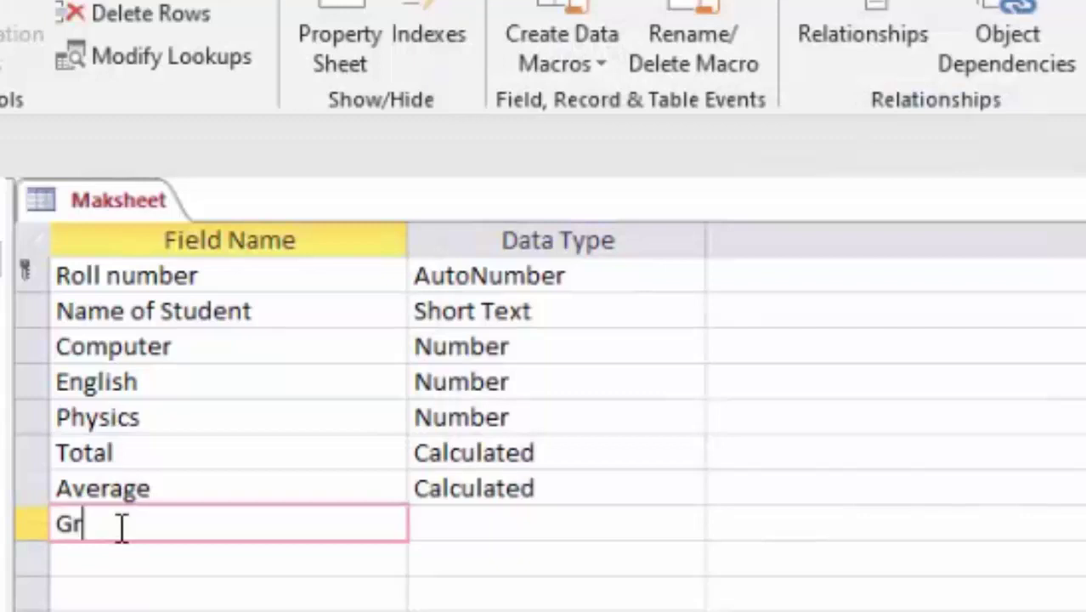
pyautogui.write('ade')
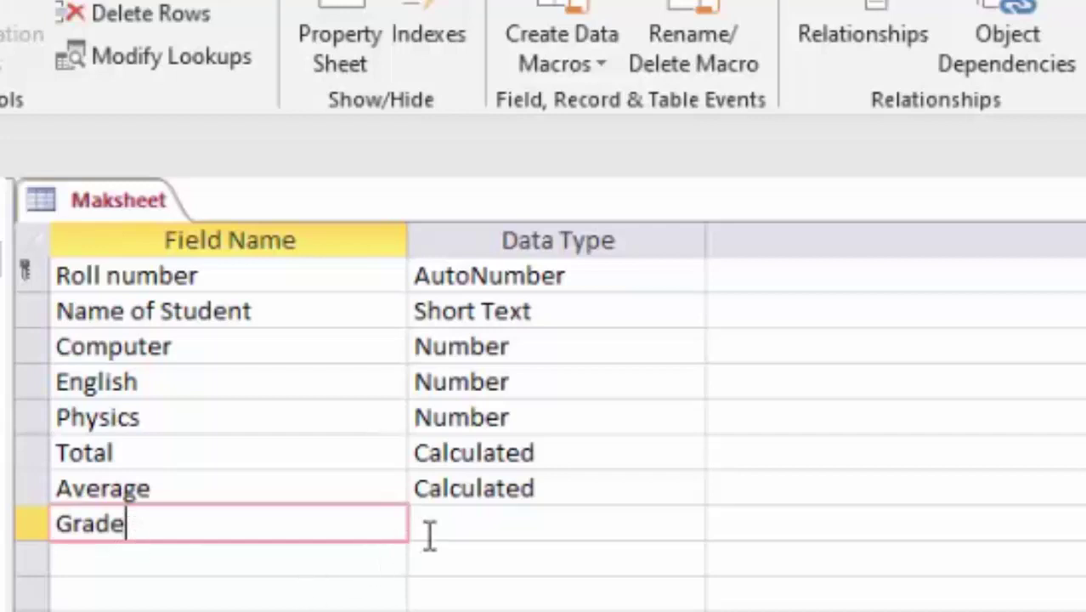
pyautogui.click(468, 523)
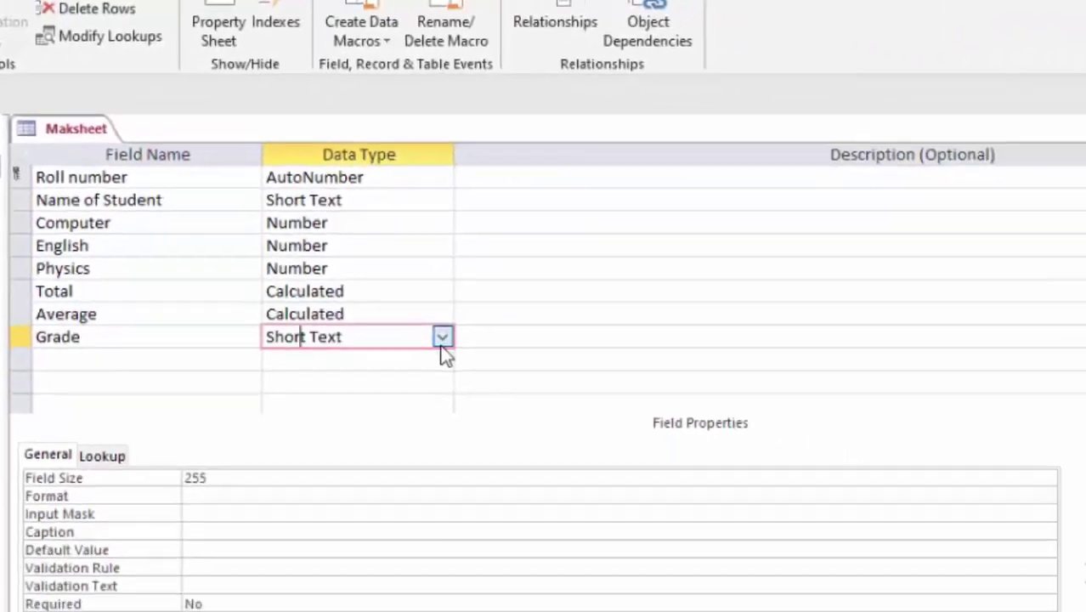
pyautogui.click(442, 336)
# Make Grade Calculated and begin =IIf([Average]>=90,"A++",IIf([Average]>= in the Expression Builder
pyautogui.click(289, 525)
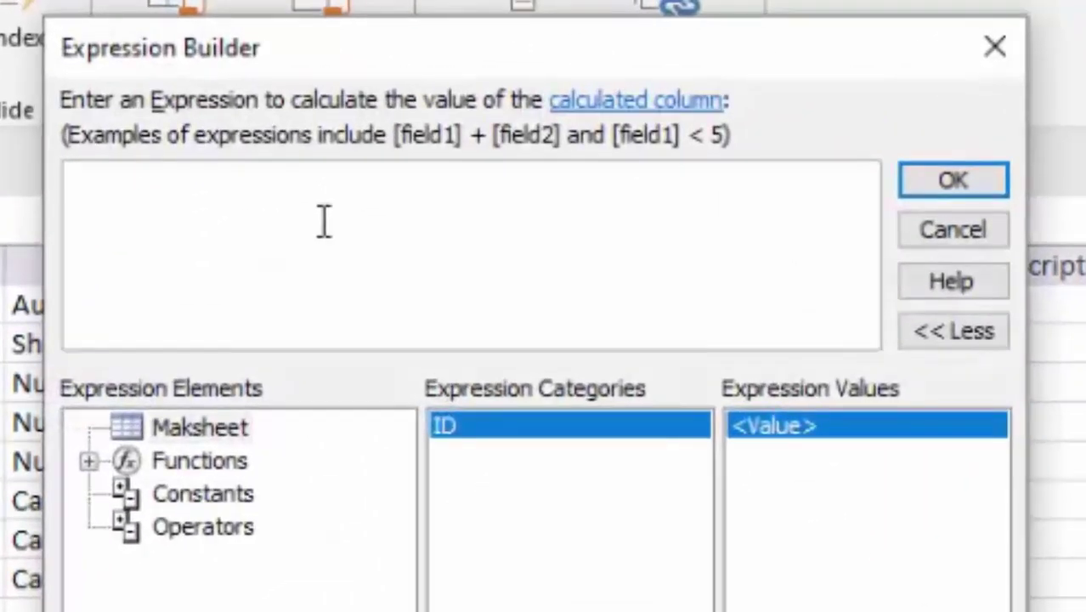
pyautogui.write('=')
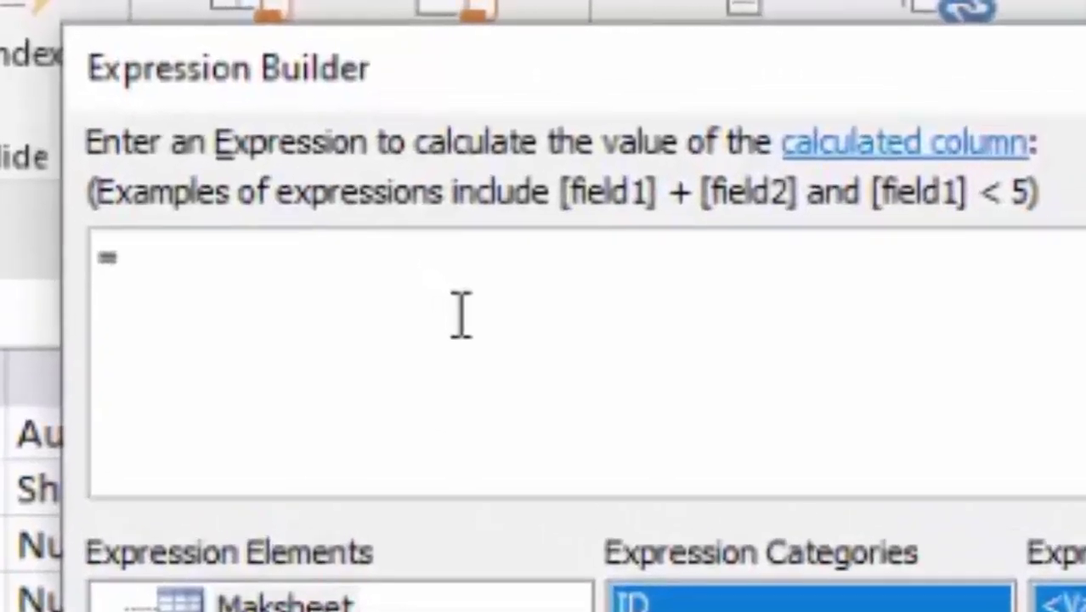
pyautogui.write('ii')
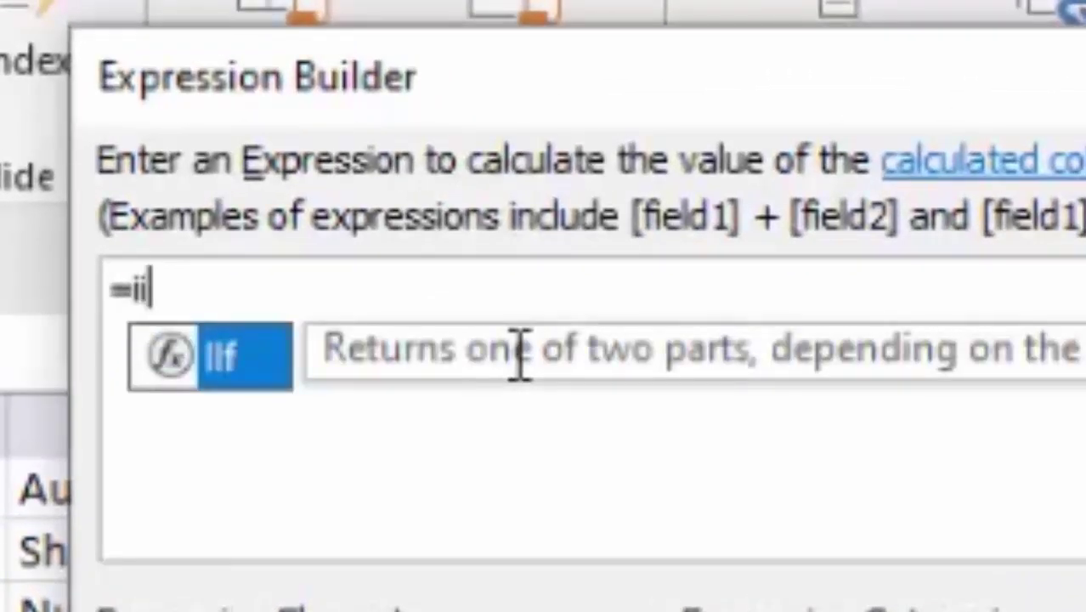
pyautogui.write('(')
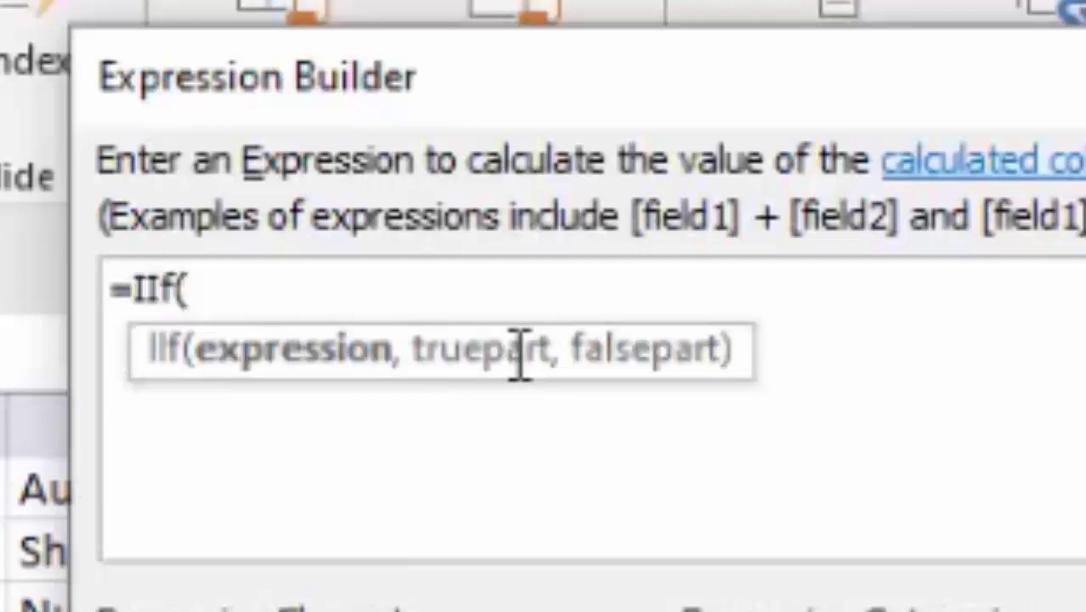
pyautogui.write('[')
pyautogui.write('A')
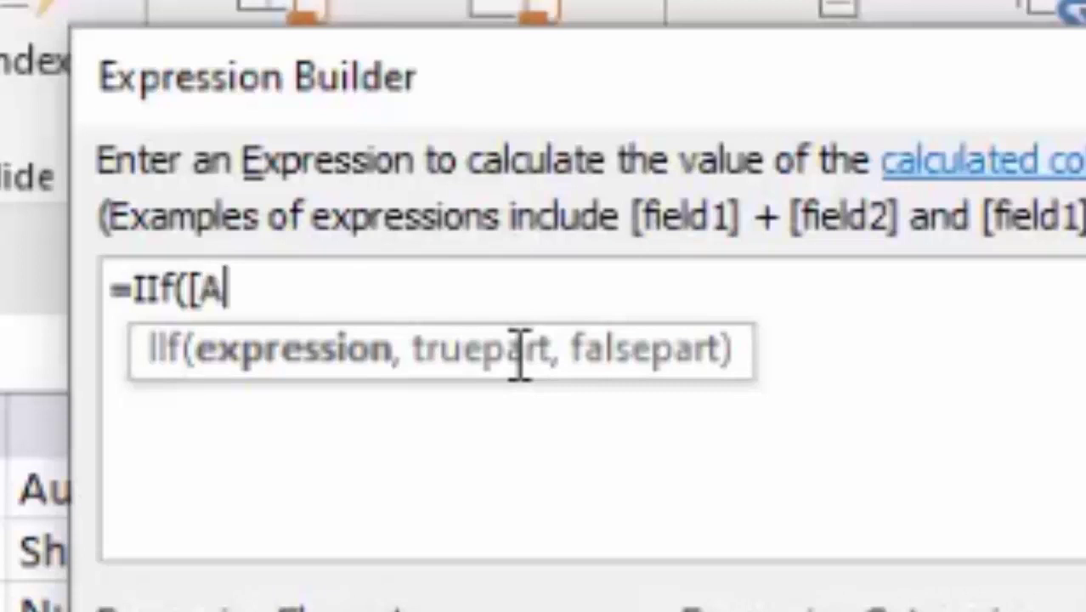
pyautogui.write('verag')
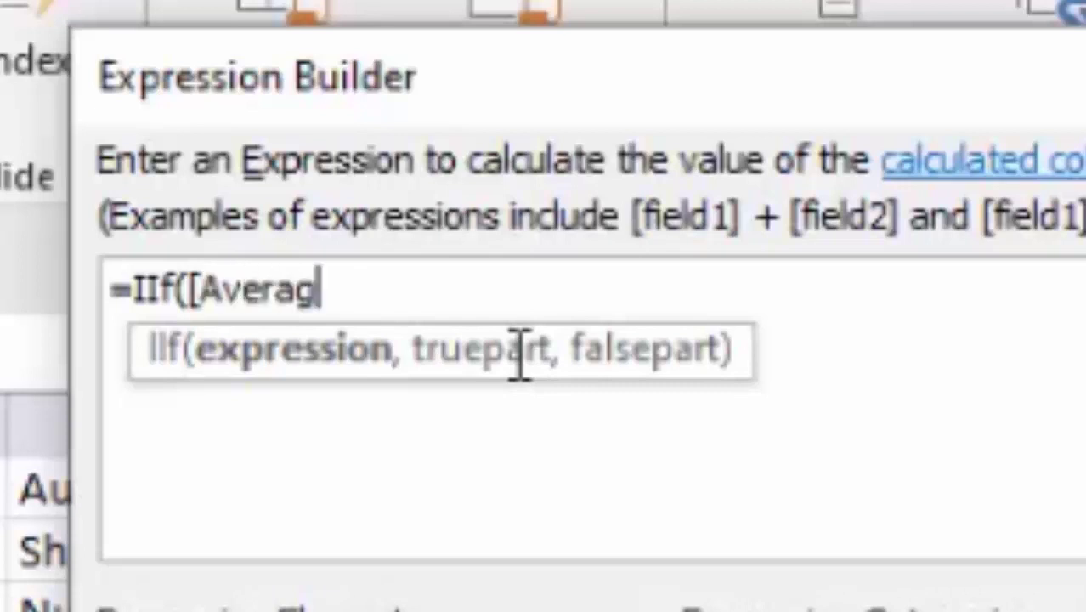
pyautogui.write('e]')
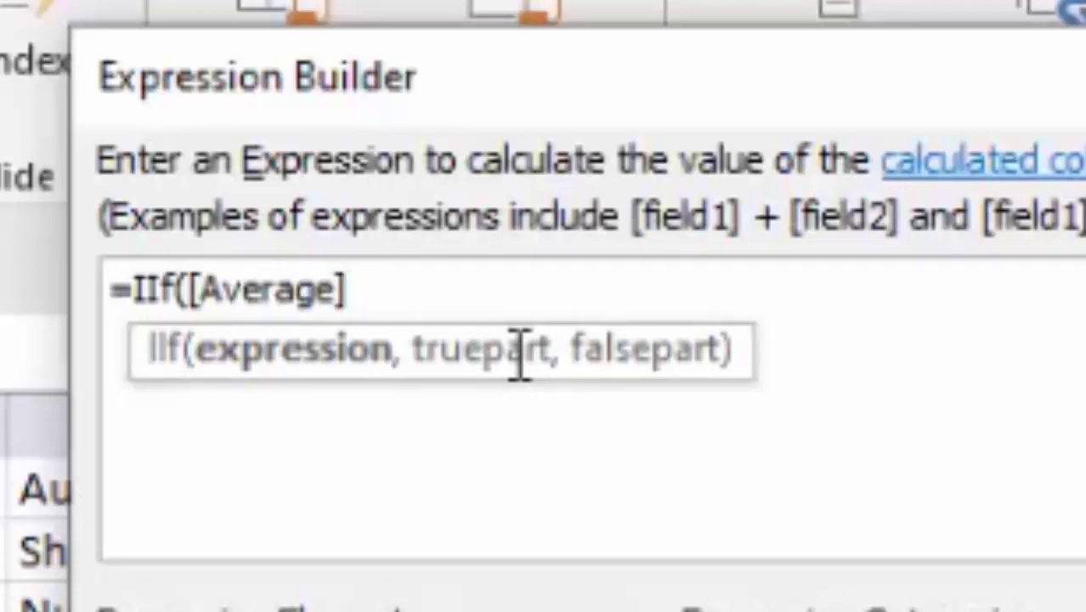
pyautogui.write(' >=')
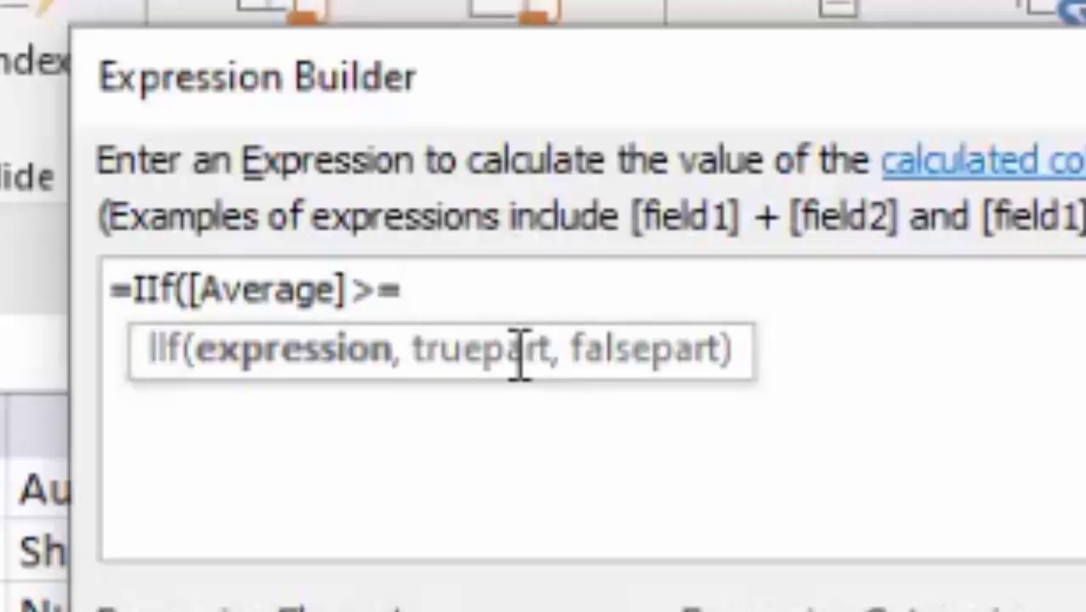
pyautogui.write('9')
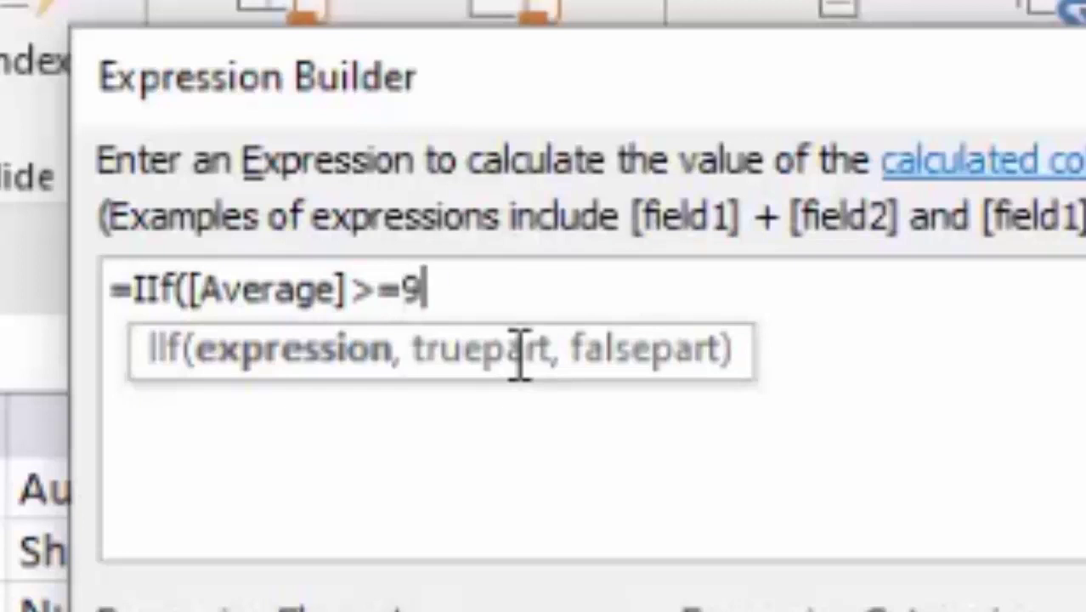
pyautogui.write('0,')
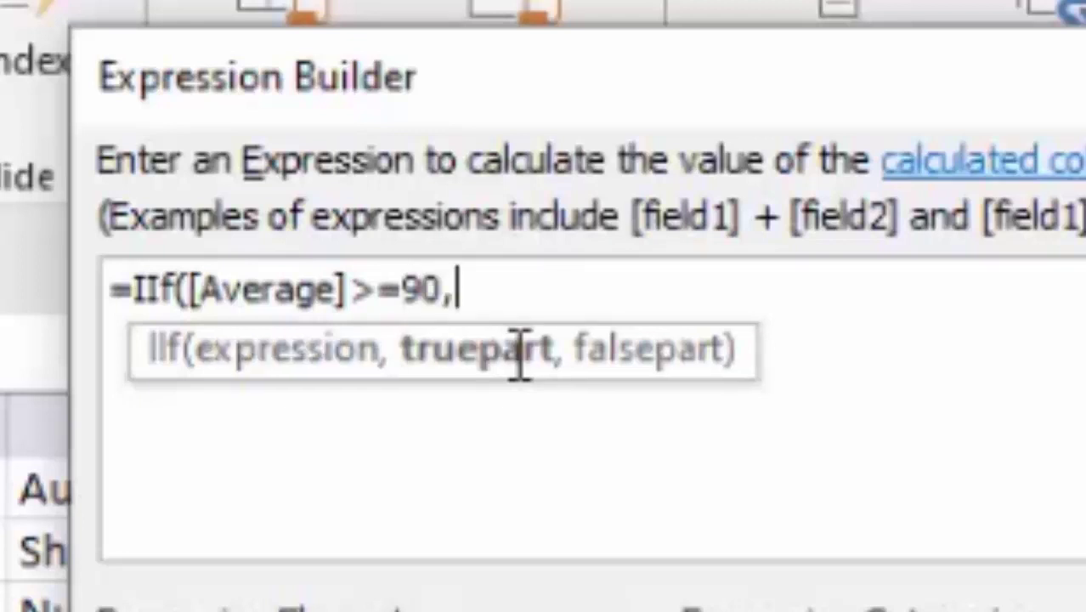
pyautogui.write('"')
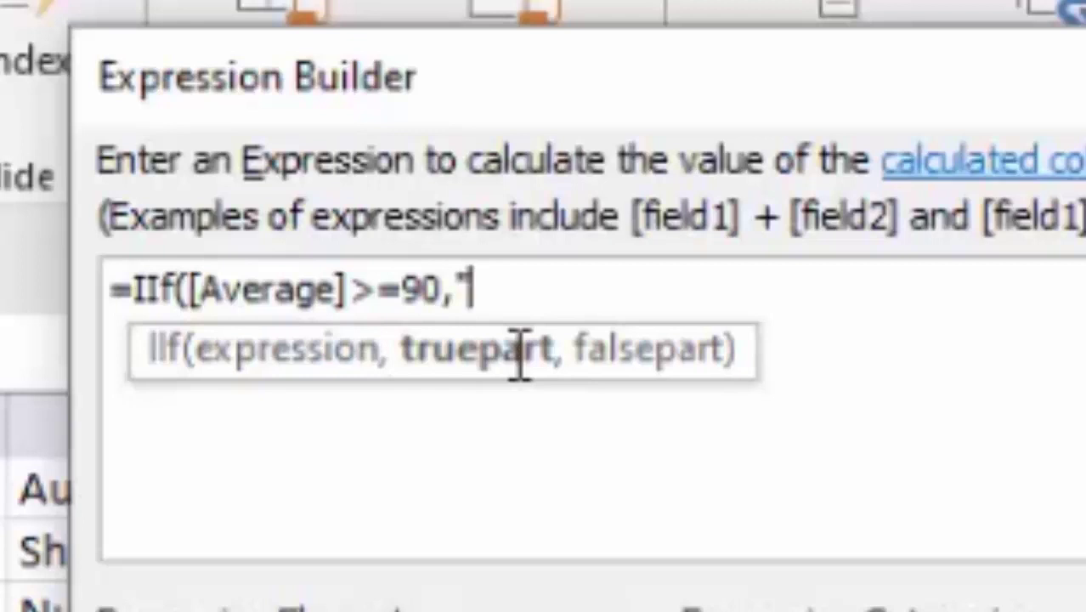
pyautogui.write('A')
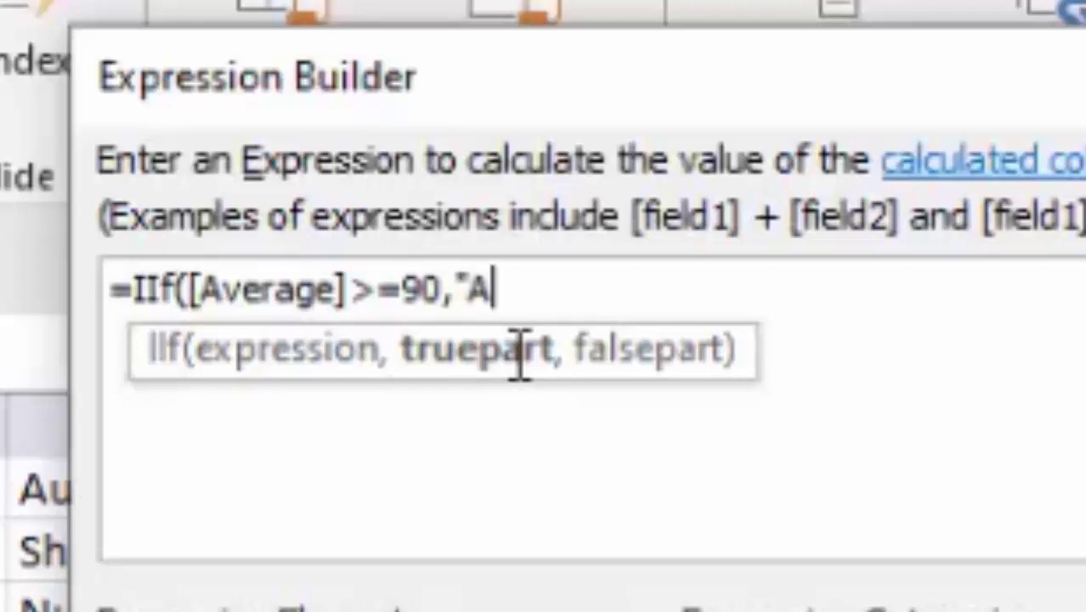
pyautogui.write('+"')
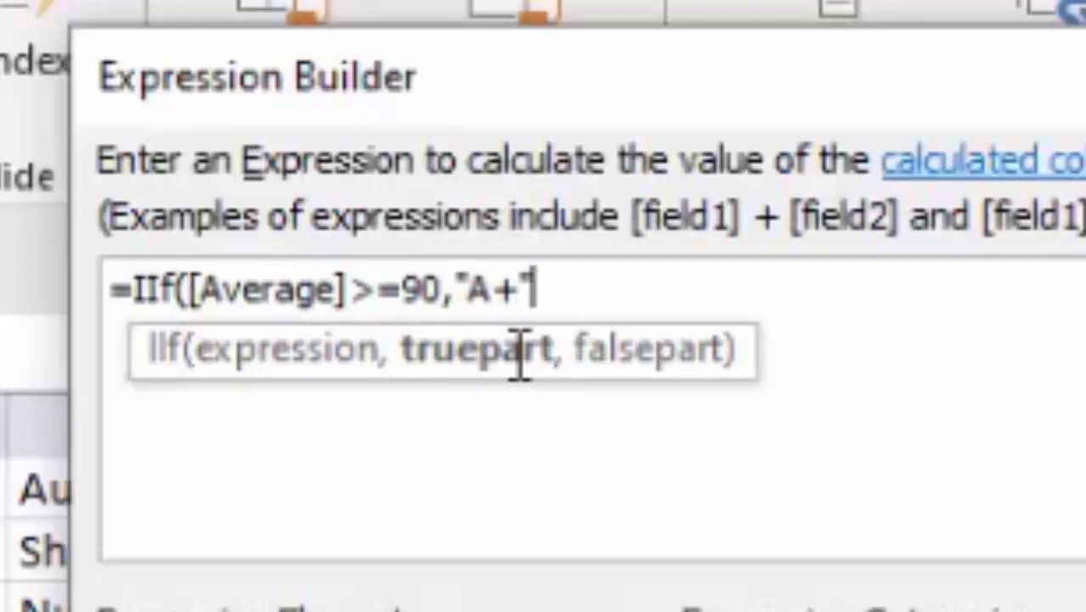
pyautogui.press('BackSpace')
pyautogui.write('+')
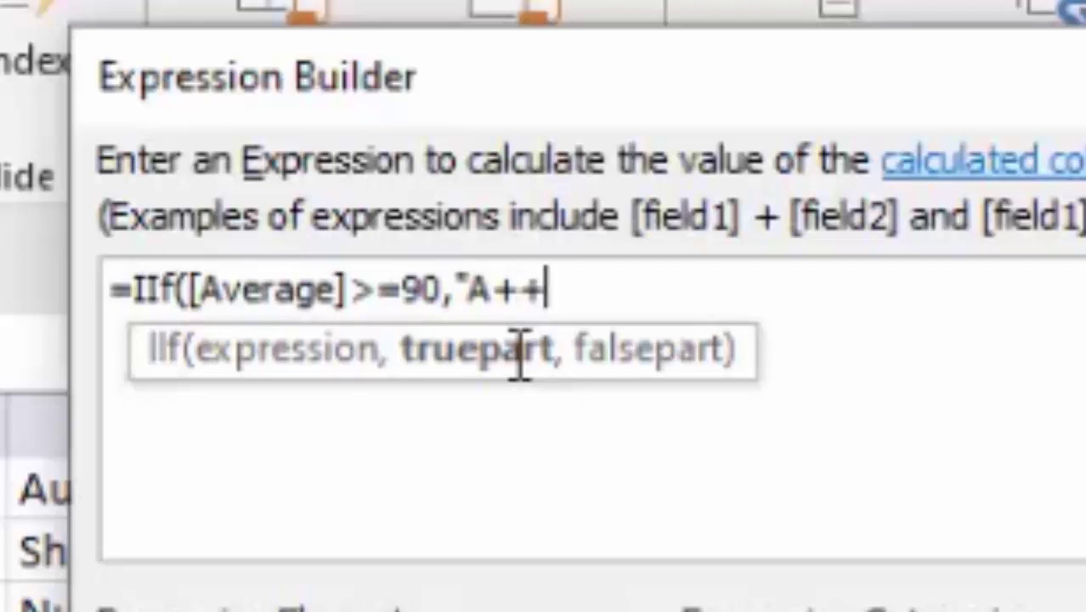
pyautogui.write('"')
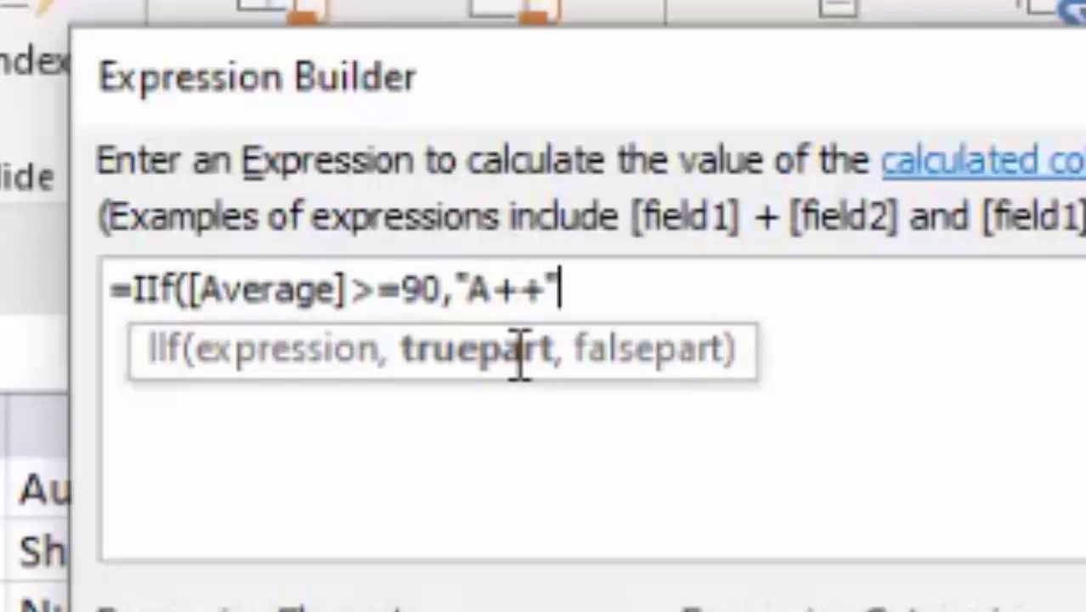
pyautogui.write(',')
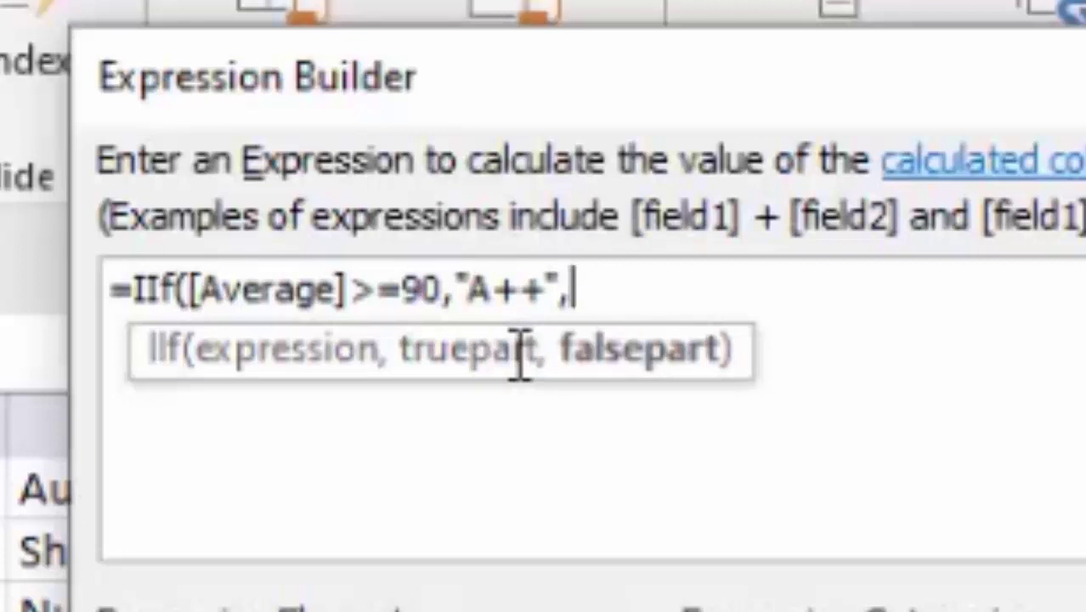
pyautogui.write('iif')
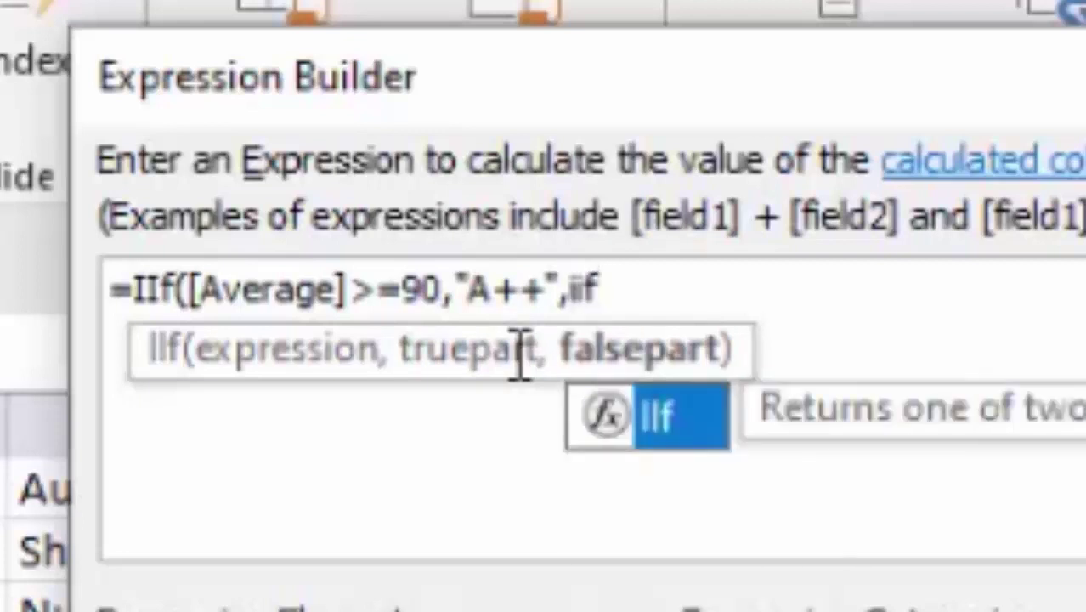
pyautogui.write('(')
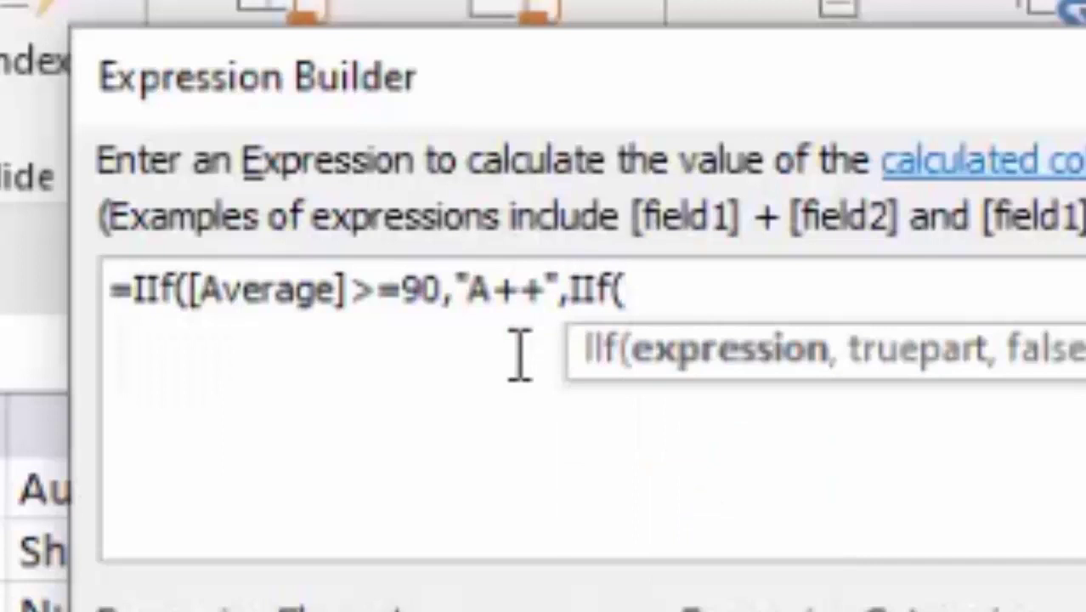
pyautogui.write('[')
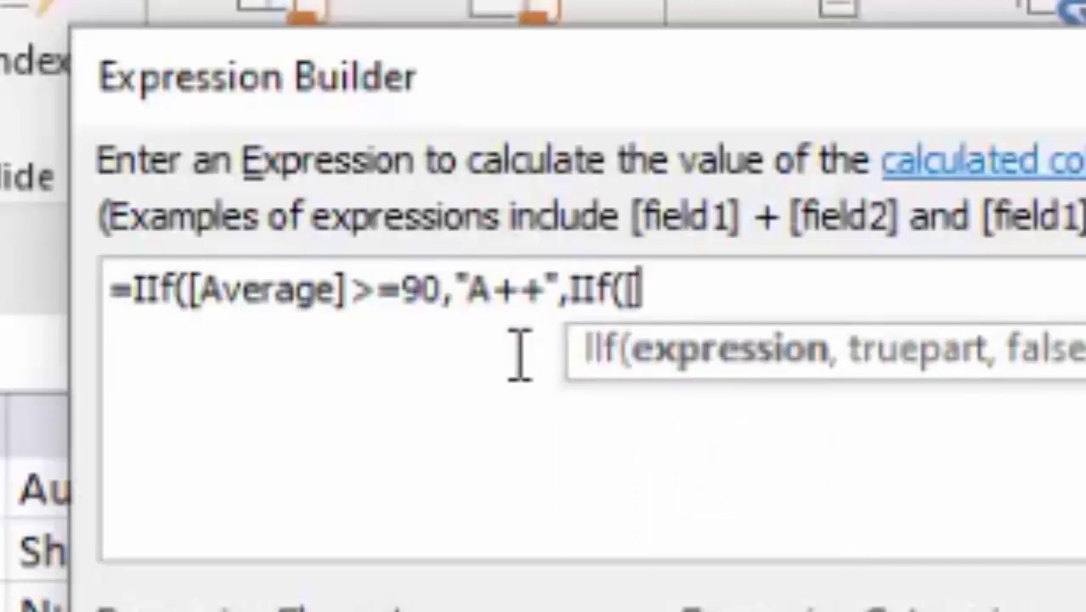
pyautogui.write('A')
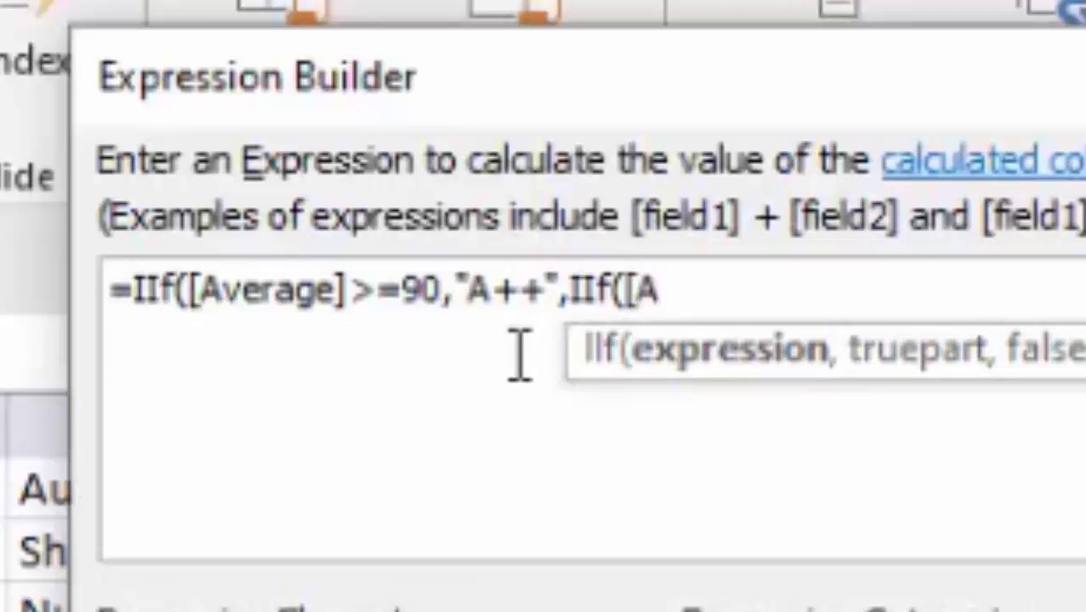
pyautogui.write('ver')
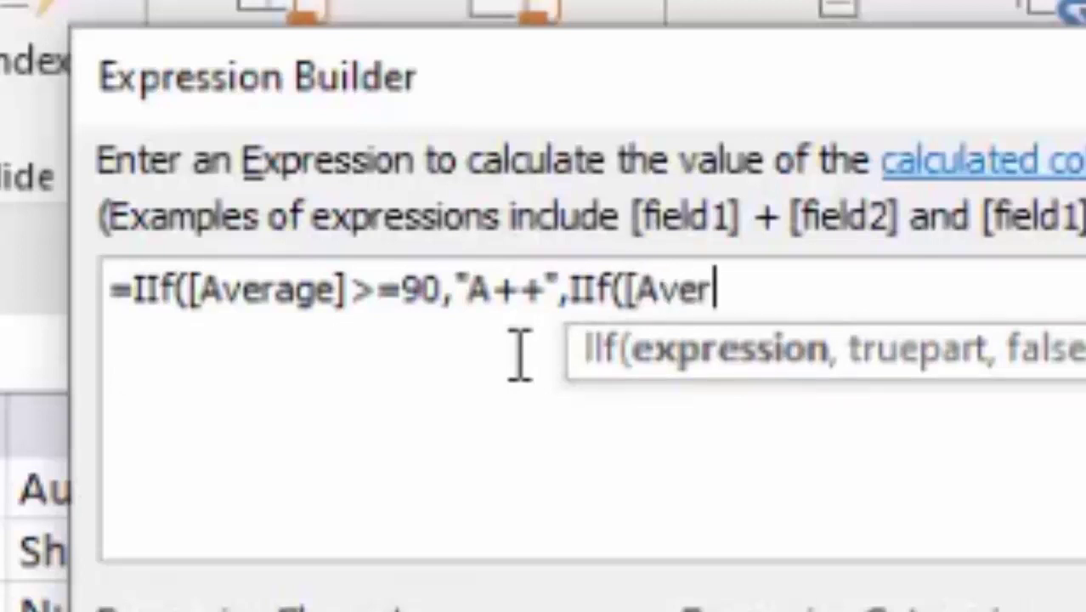
pyautogui.write('age]')
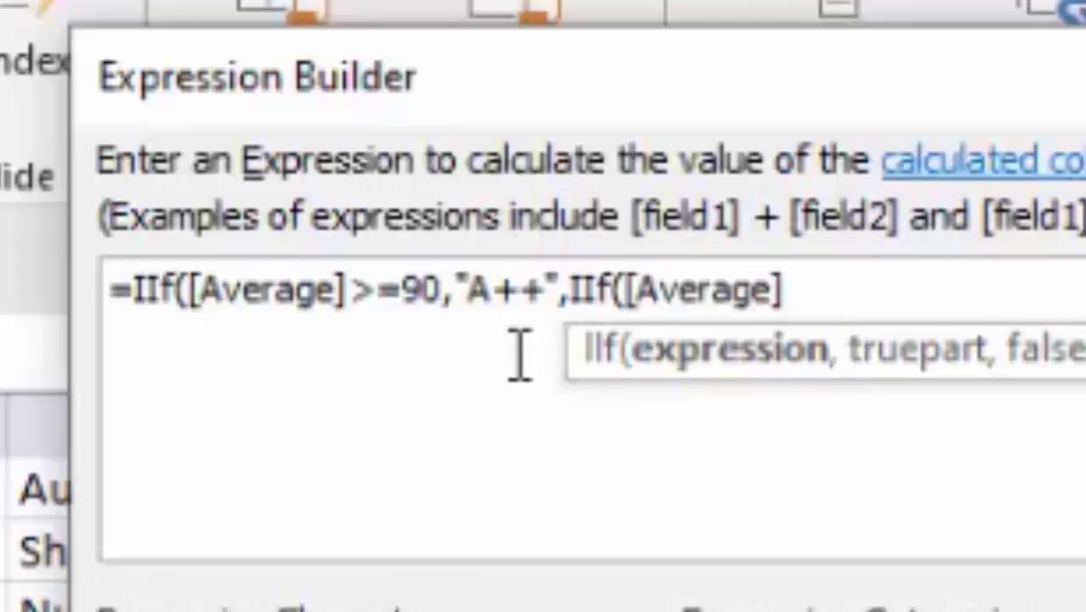
pyautogui.write('>=')
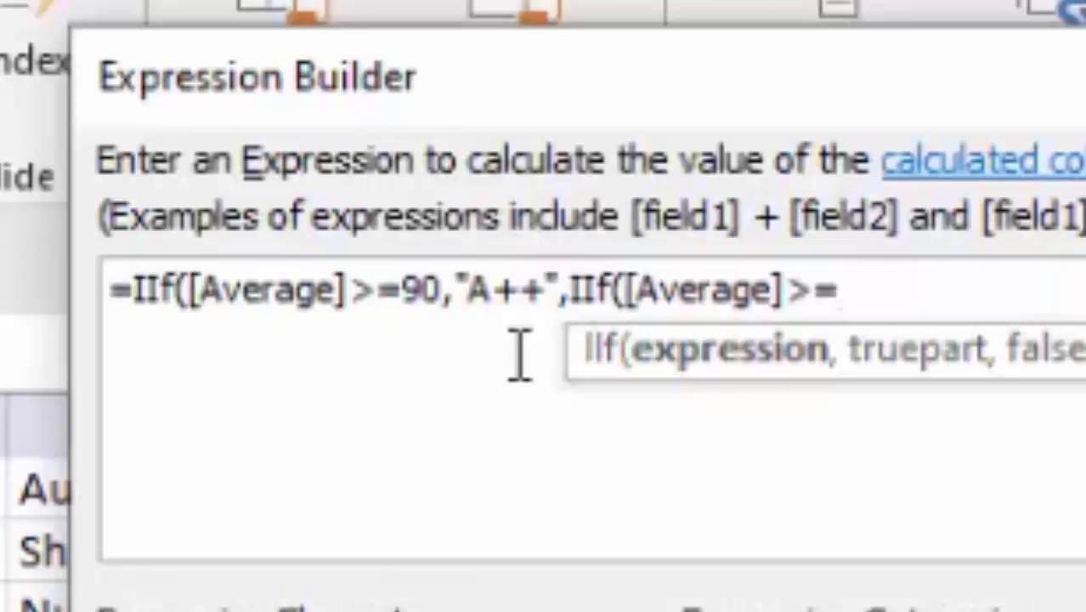
# Extend the Grade formula with A+ for Average 80 and B+ for 65
pyautogui.write('80')
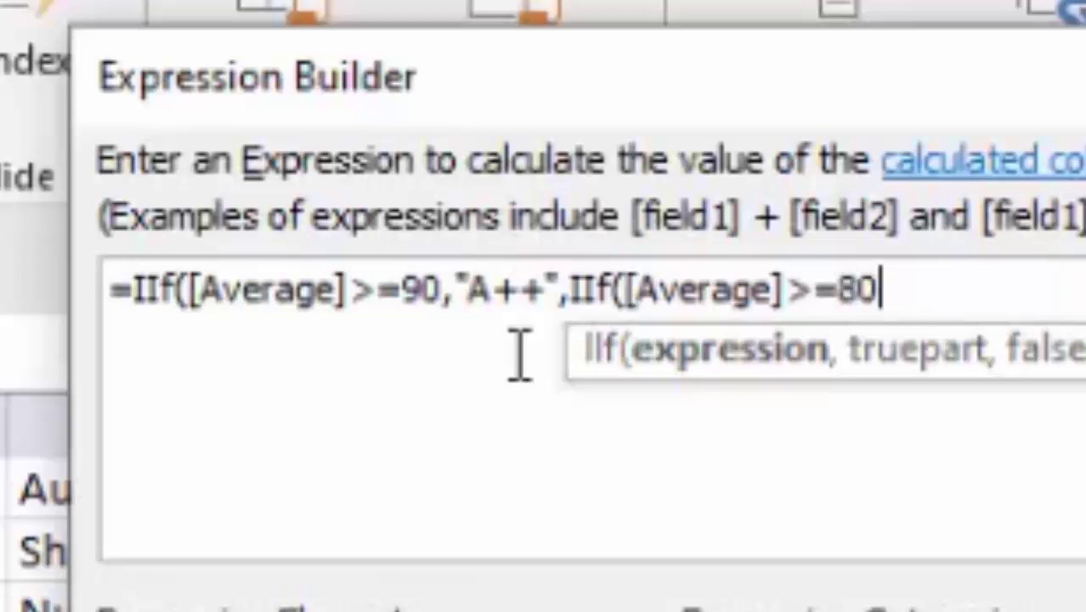
pyautogui.write(',')
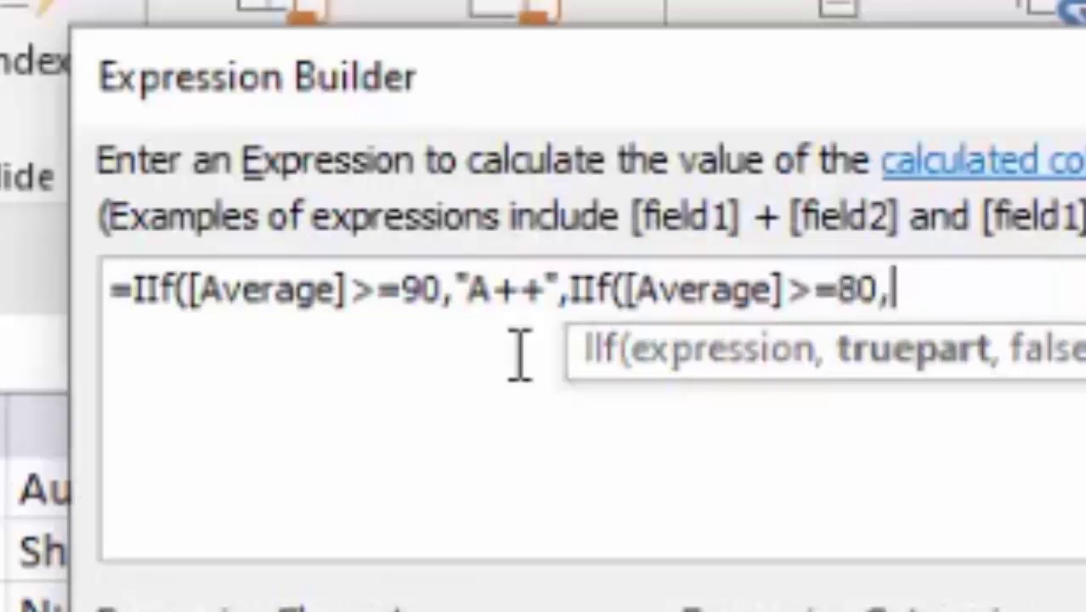
pyautogui.write('"')
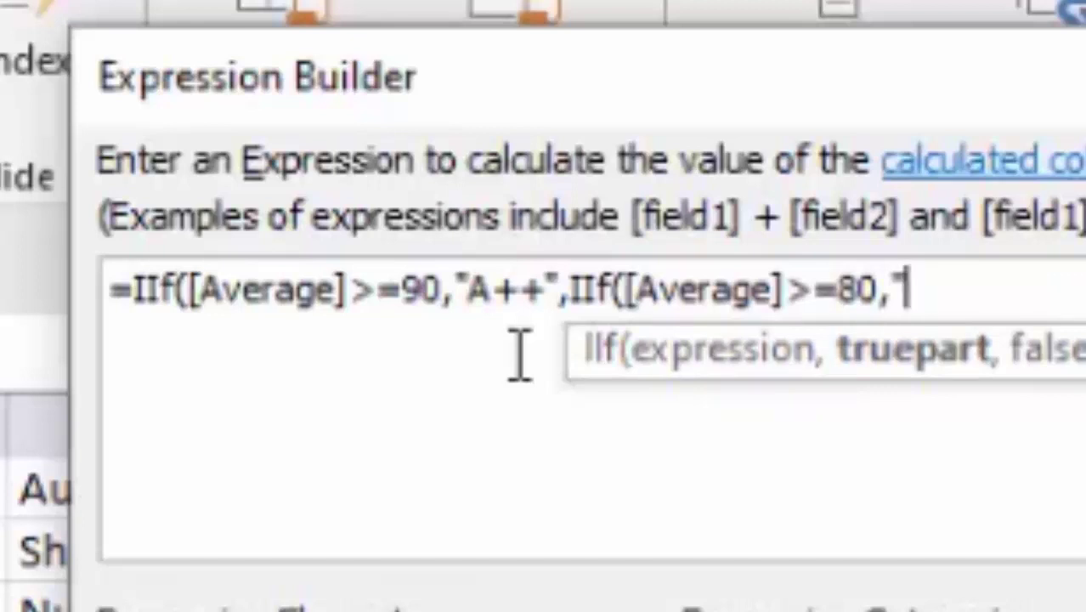
pyautogui.write('A+')
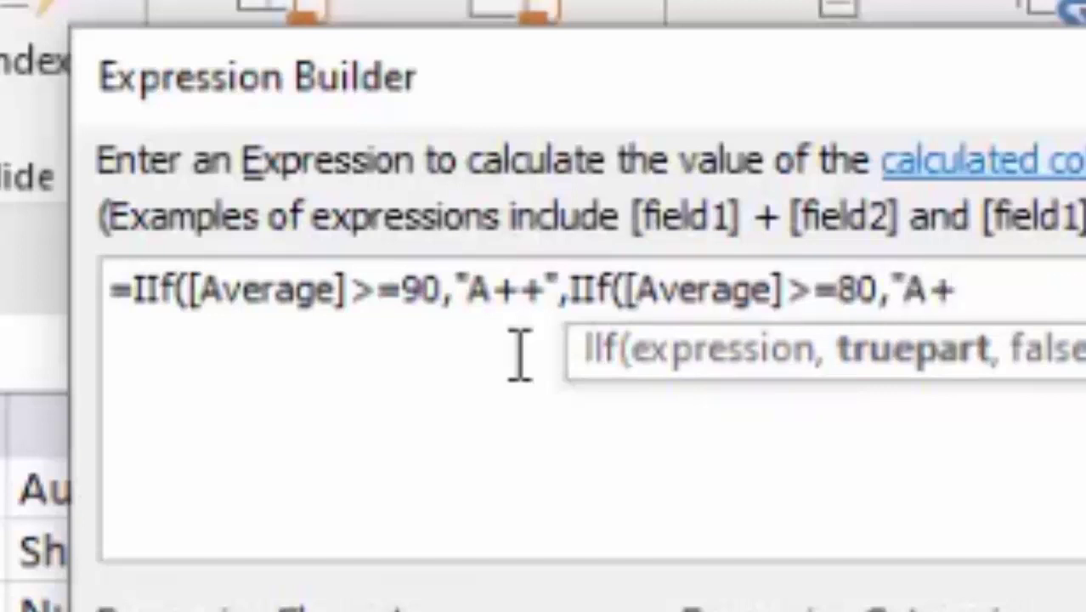
pyautogui.write('"')
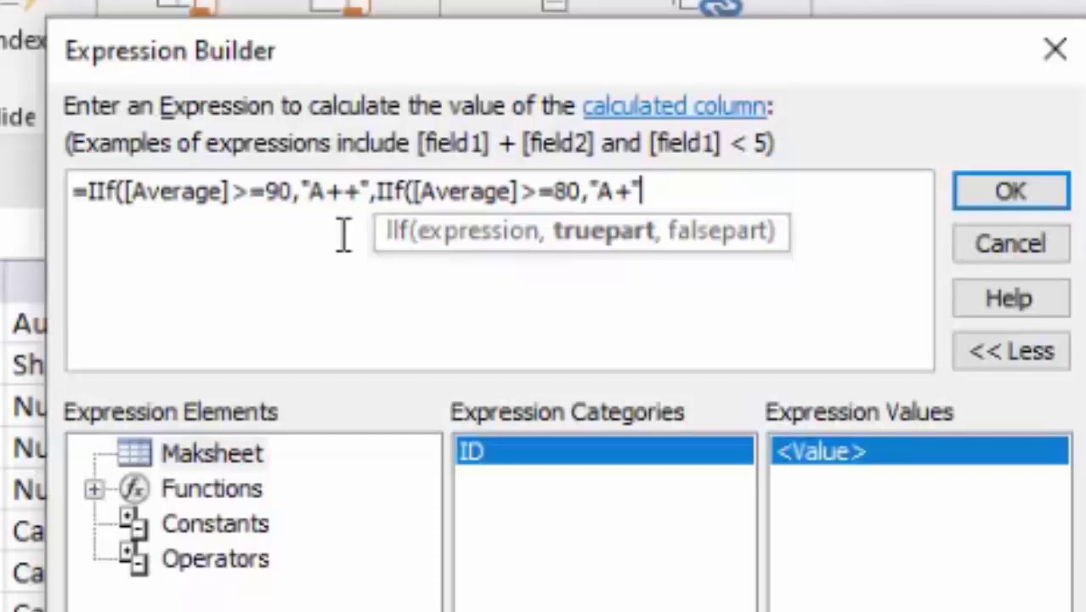
pyautogui.write(',i')
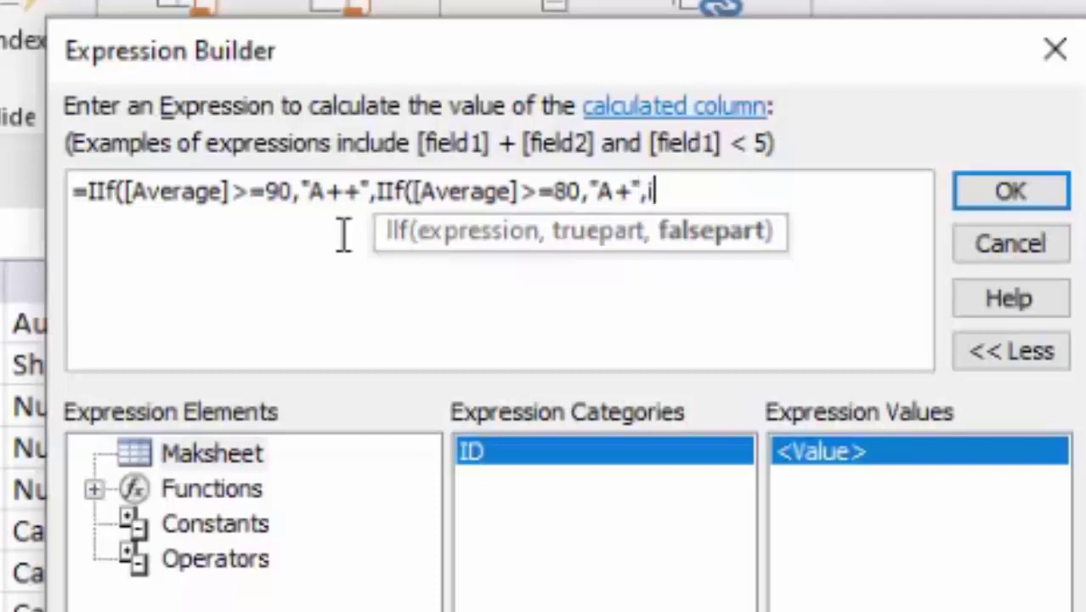
pyautogui.write('i')
pyautogui.press('Tab')
pyautogui.write('(')
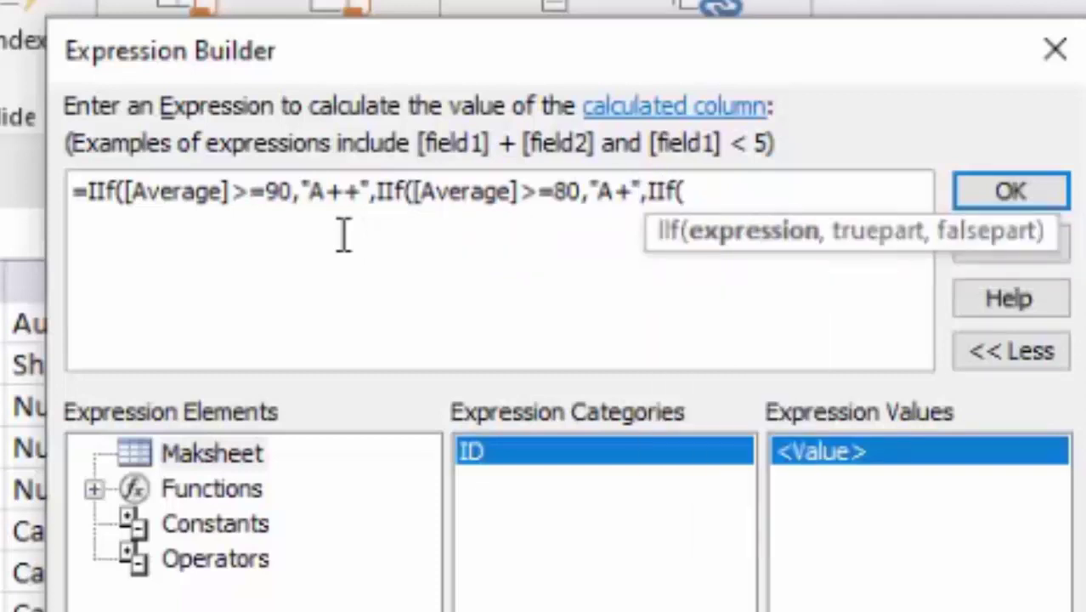
pyautogui.write('[')
pyautogui.write('Aver')
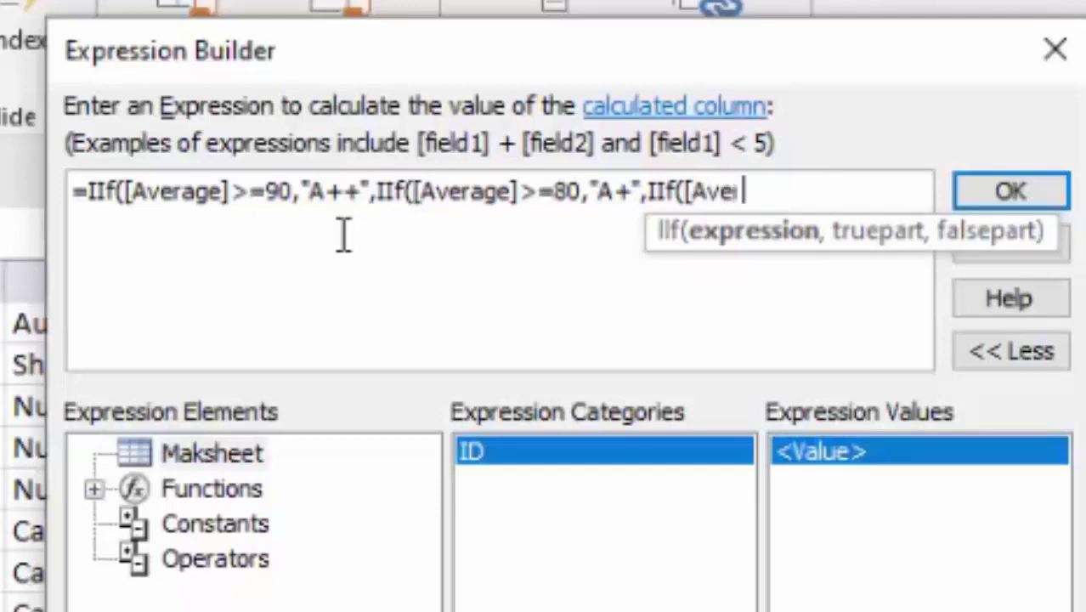
pyautogui.write('a')
pyautogui.write('g')
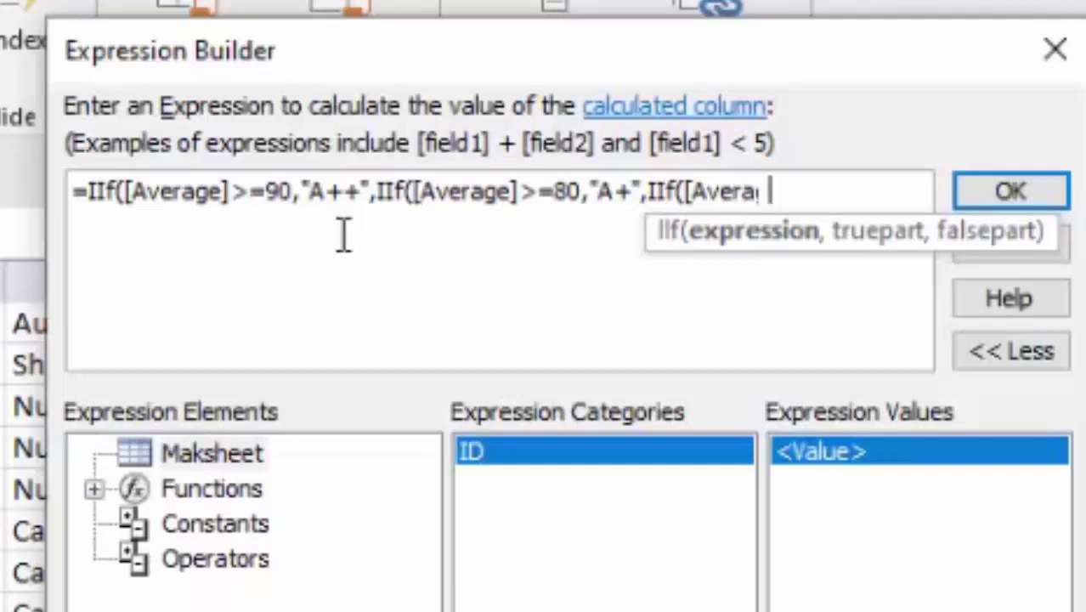
pyautogui.write('e]')
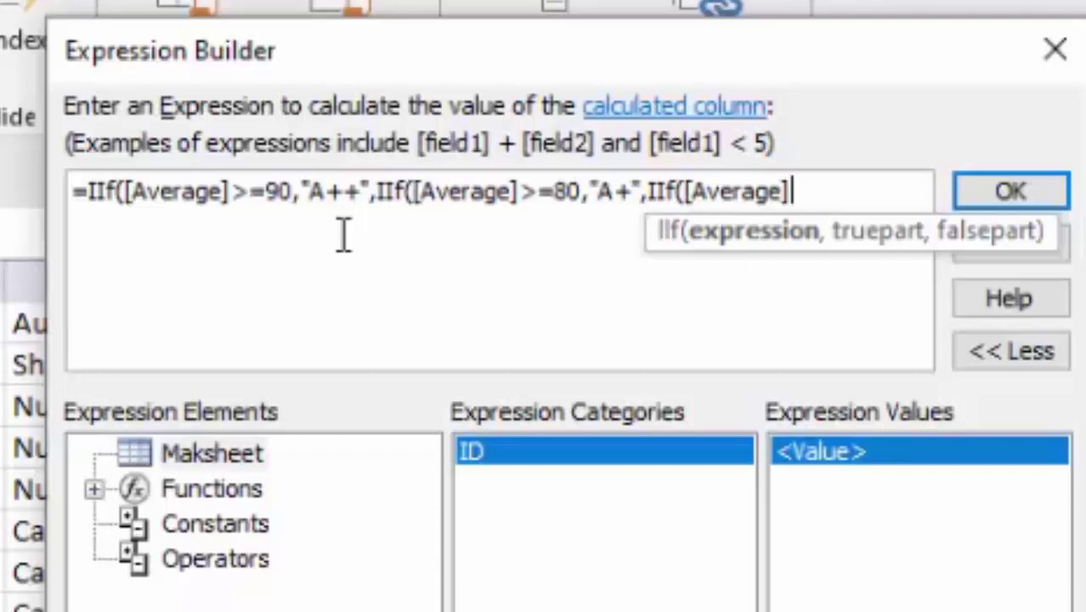
pyautogui.write('>=')
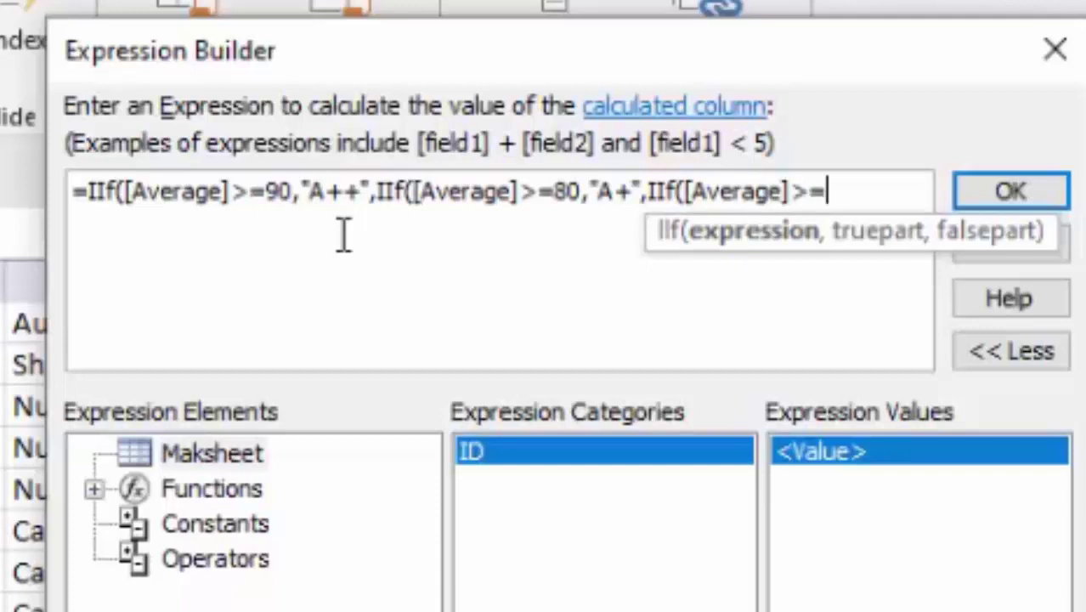
pyautogui.write('65')
pyautogui.write(',')
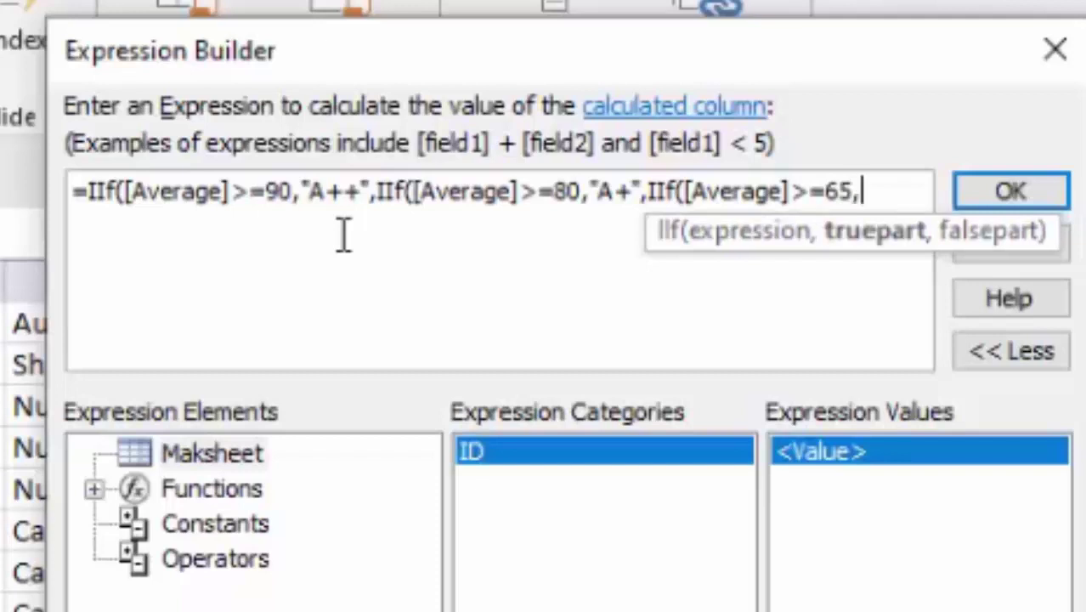
pyautogui.write('"')
pyautogui.write('B')
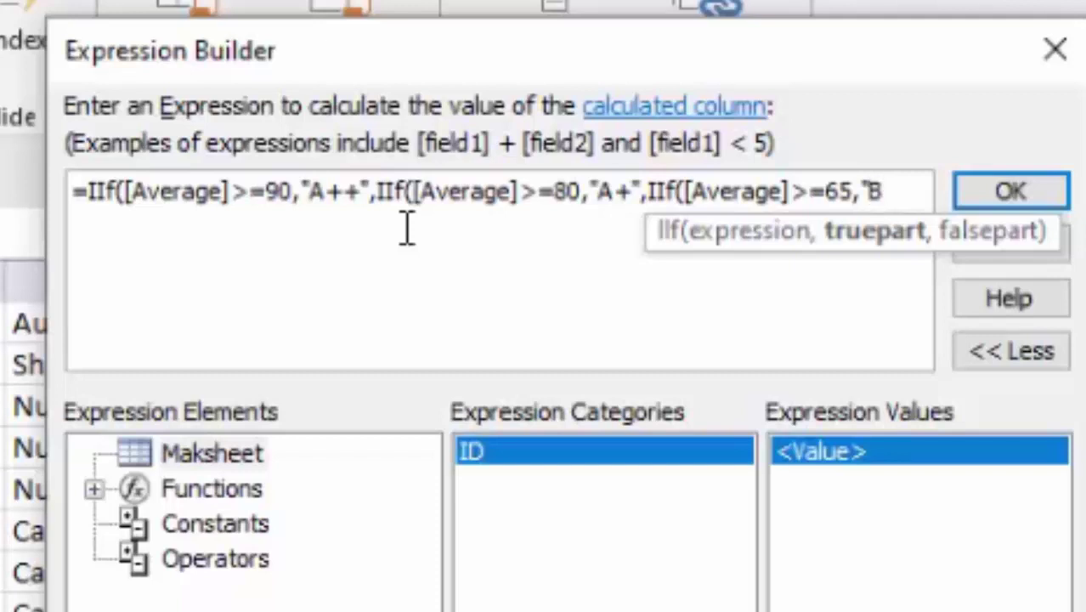
pyautogui.write('+')
pyautogui.write('"')
# Add another nested IIf starting the Average >=55 condition
pyautogui.write(',')
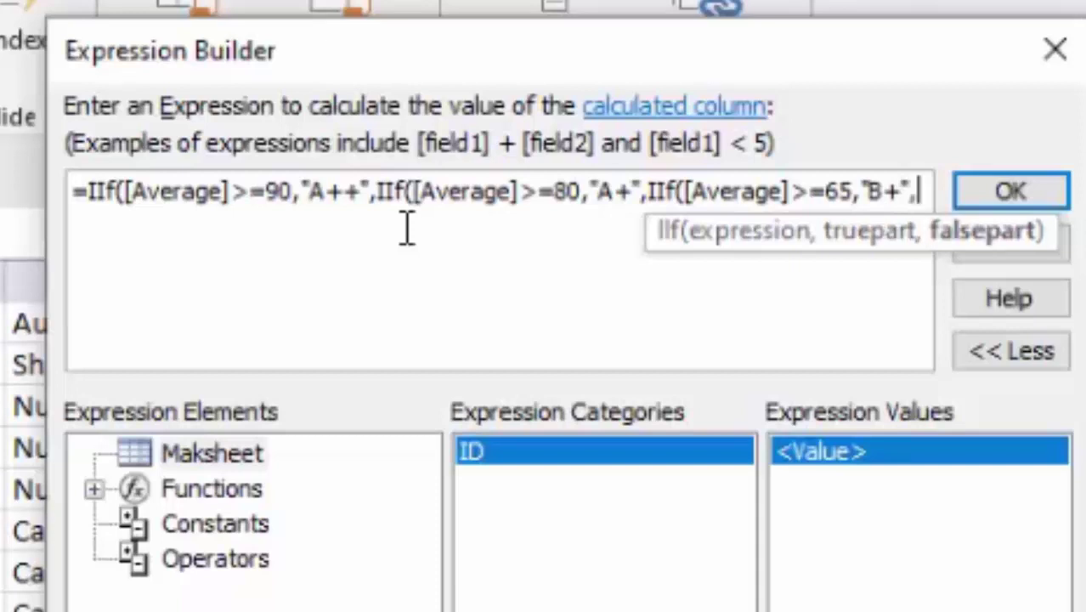
pyautogui.write('iif')
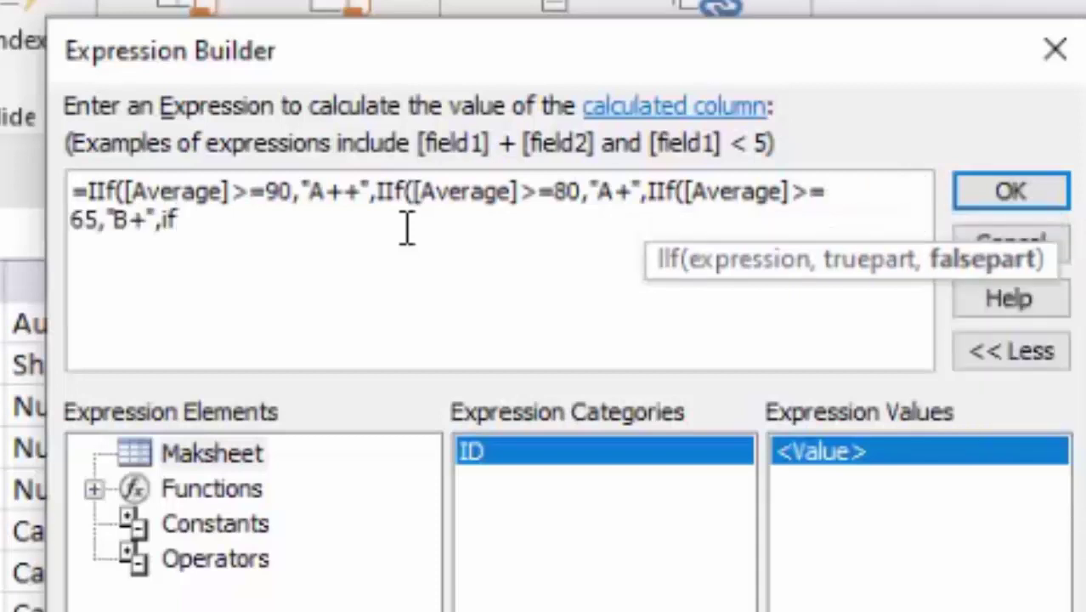
pyautogui.press('BackSpace')
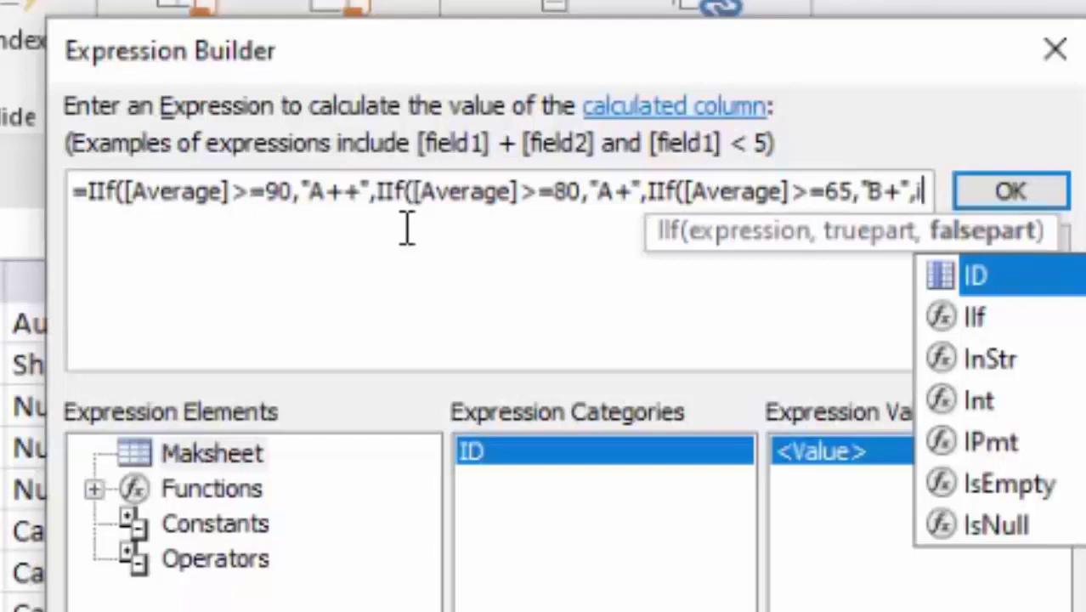
pyautogui.press('Down')
pyautogui.press('Tab')
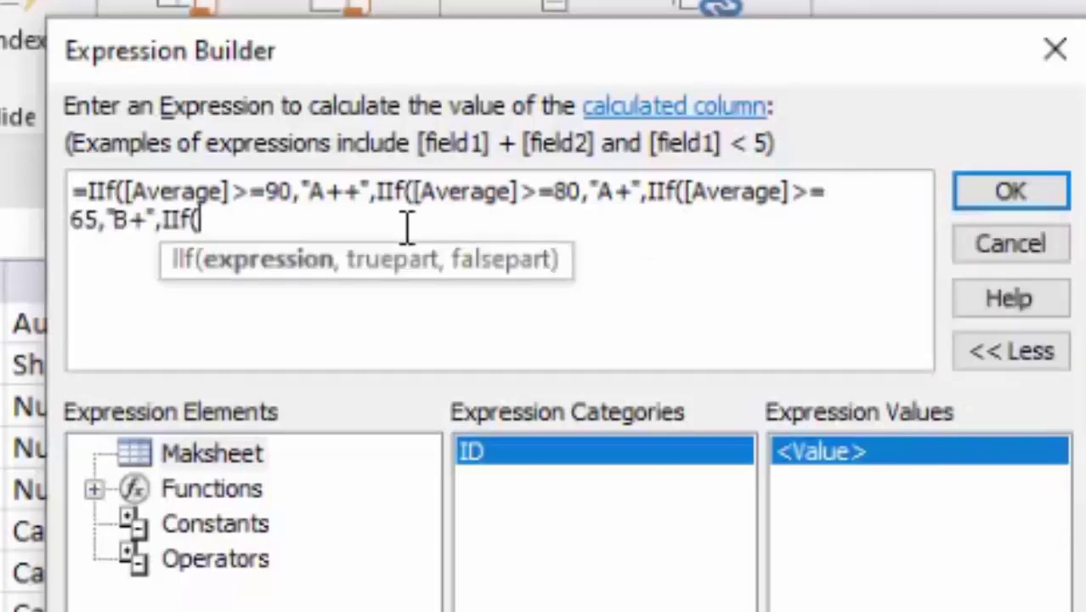
pyautogui.write('[A')
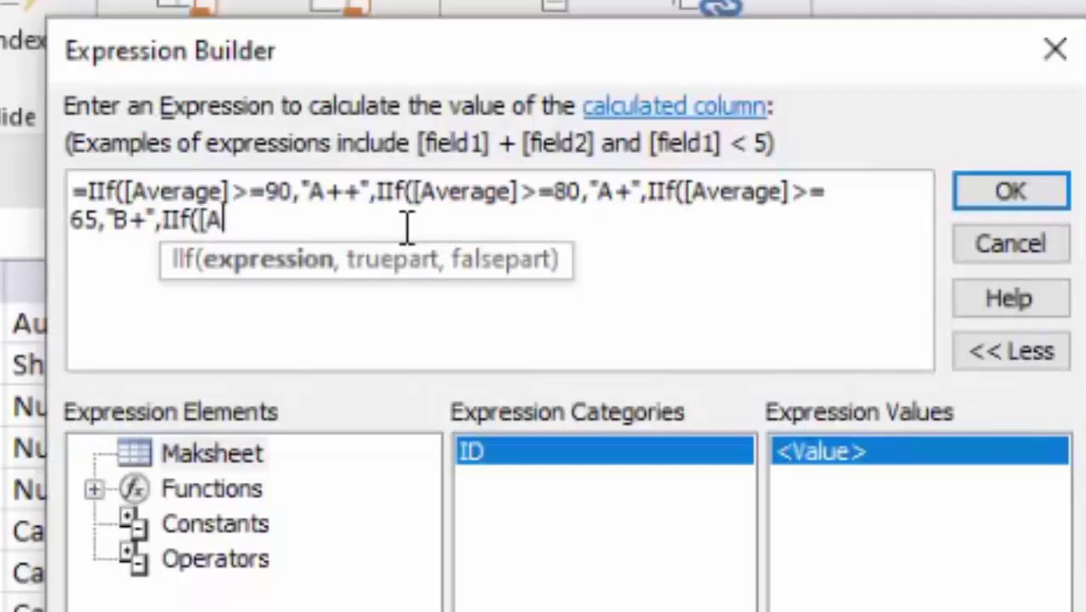
pyautogui.write('vera')
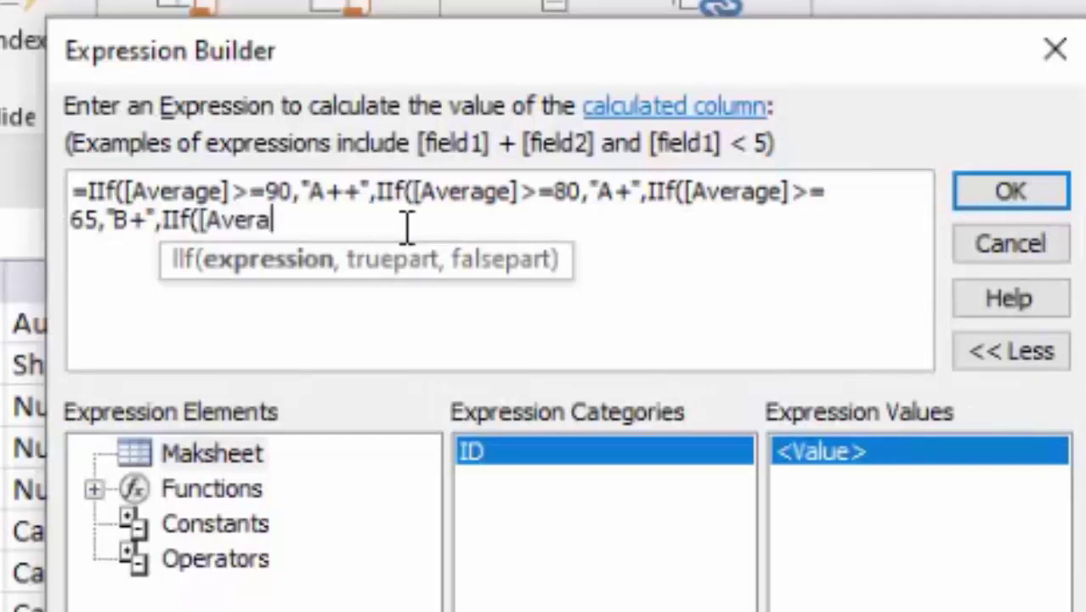
pyautogui.write('ge]')
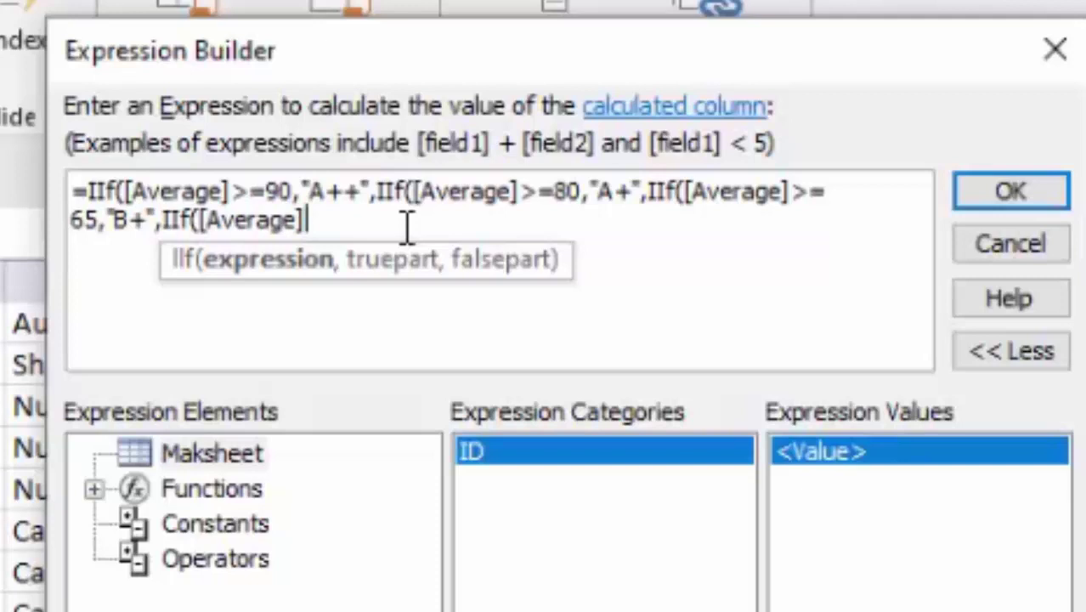
pyautogui.write(' >=')
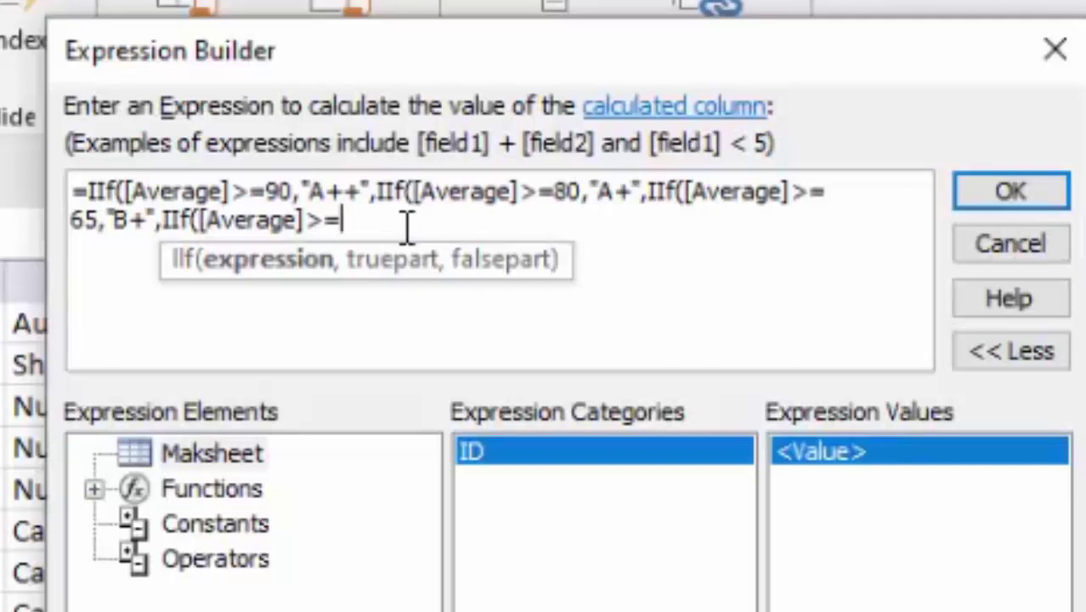
pyautogui.write('55')
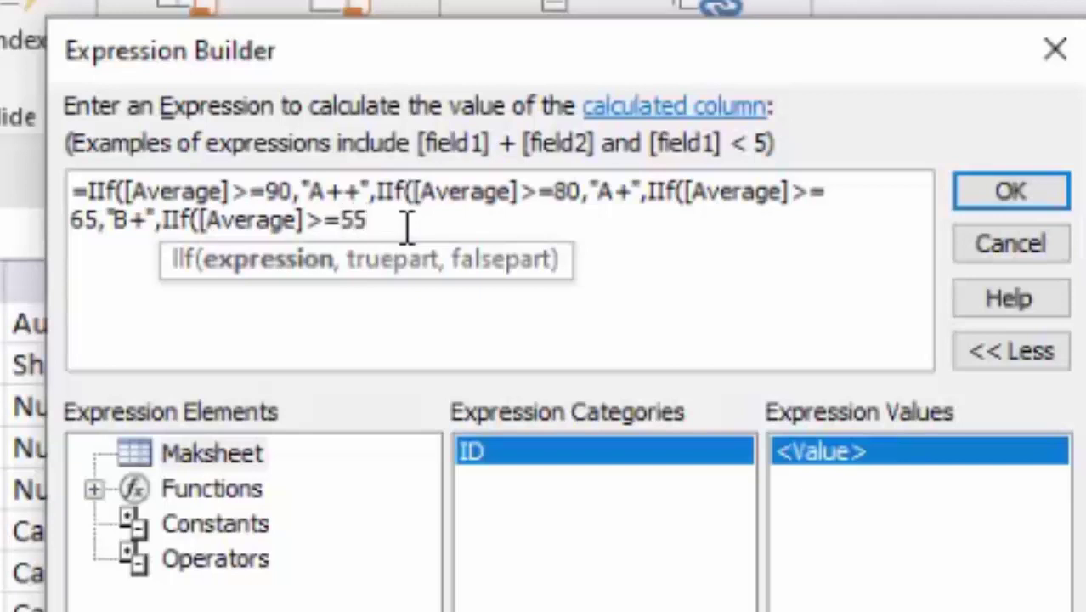
pyautogui.write(',')
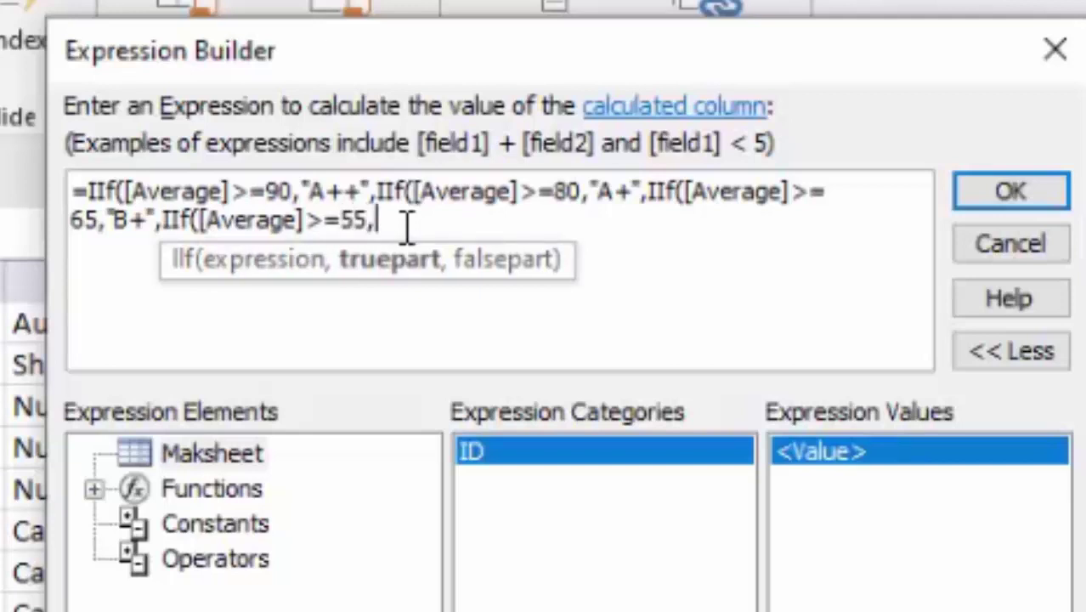
pyautogui.write('"')
pyautogui.write('B')
pyautogui.write('+')
# Make Average >=55 give B, then add C for >=45 and D for >=30
pyautogui.press('BackSpace')
pyautogui.write(',ii')
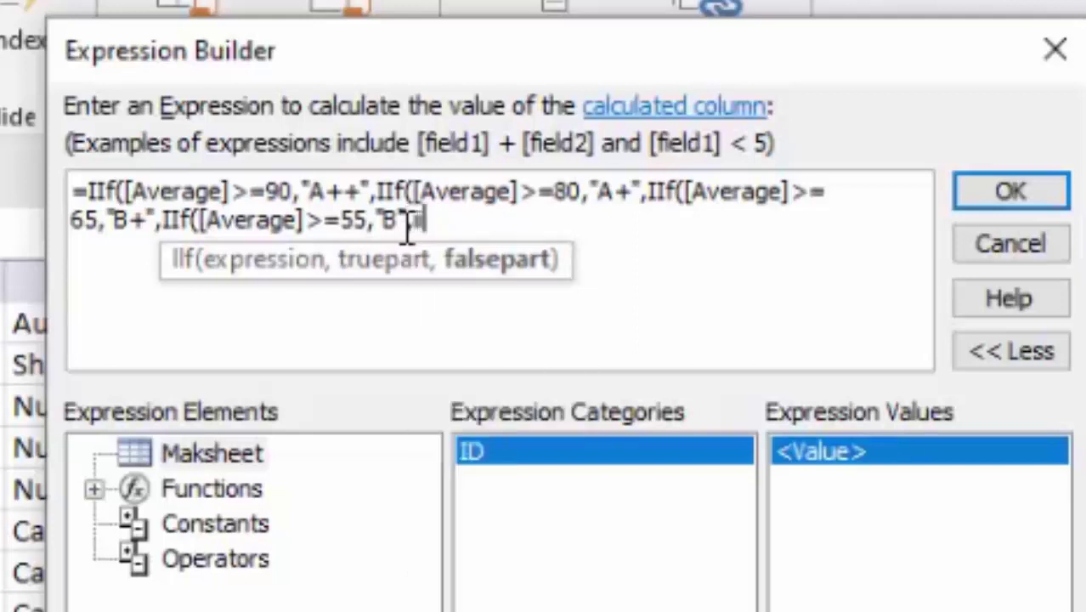
pyautogui.press('Tab')
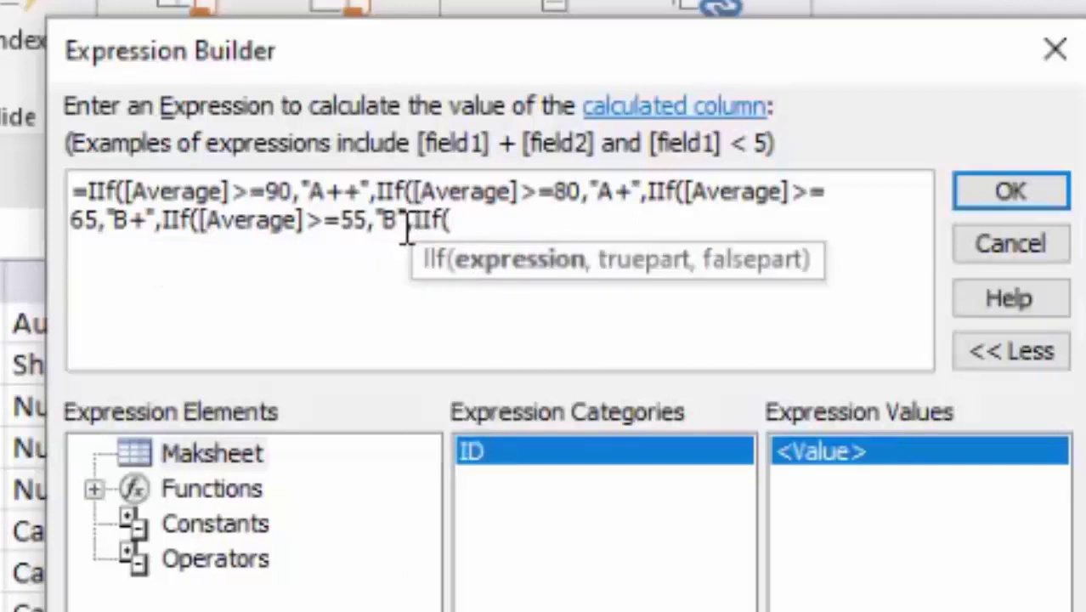
pyautogui.write('[')
pyautogui.write('Aver')
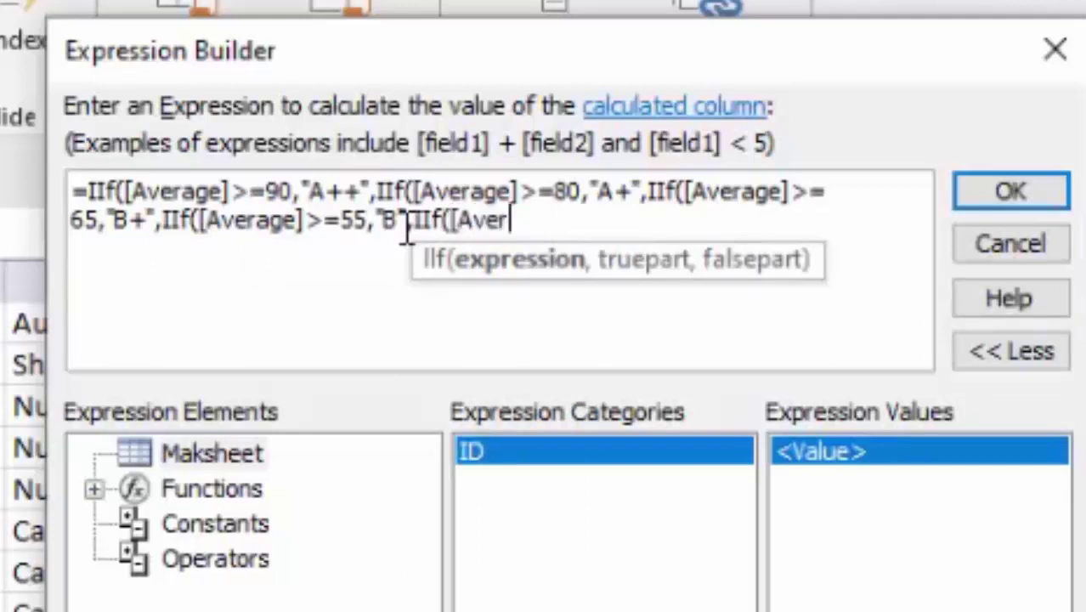
pyautogui.write('age]')
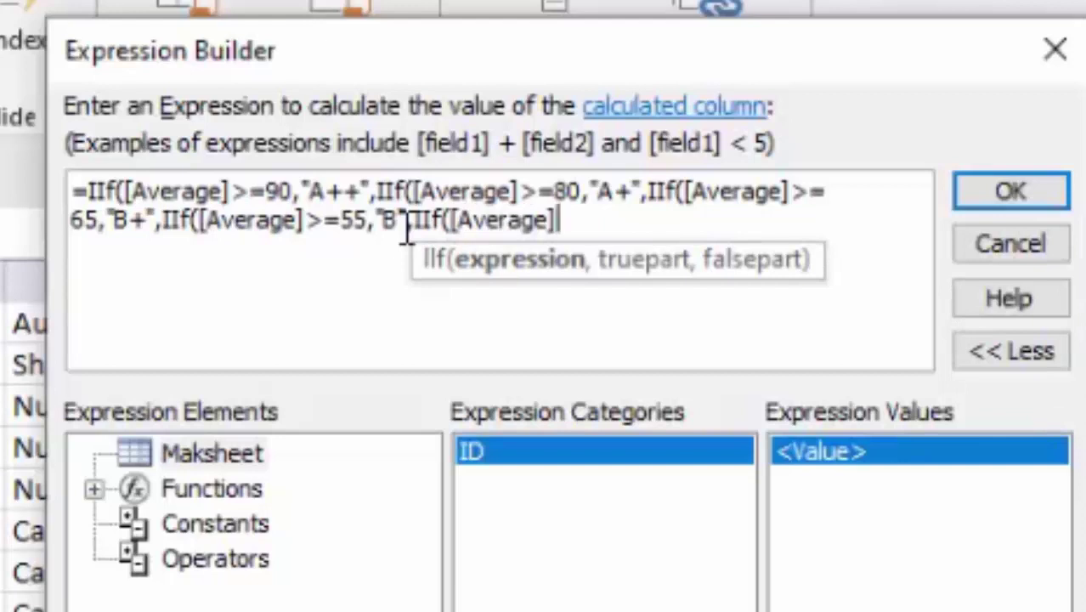
pyautogui.write('>=')
pyautogui.write('40,')
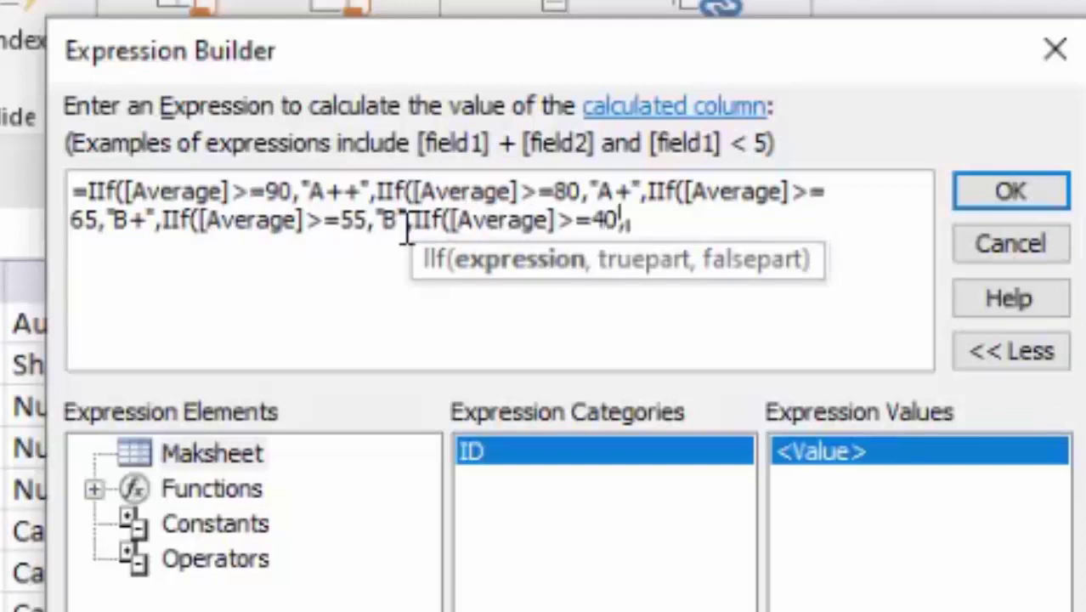
pyautogui.write('"')
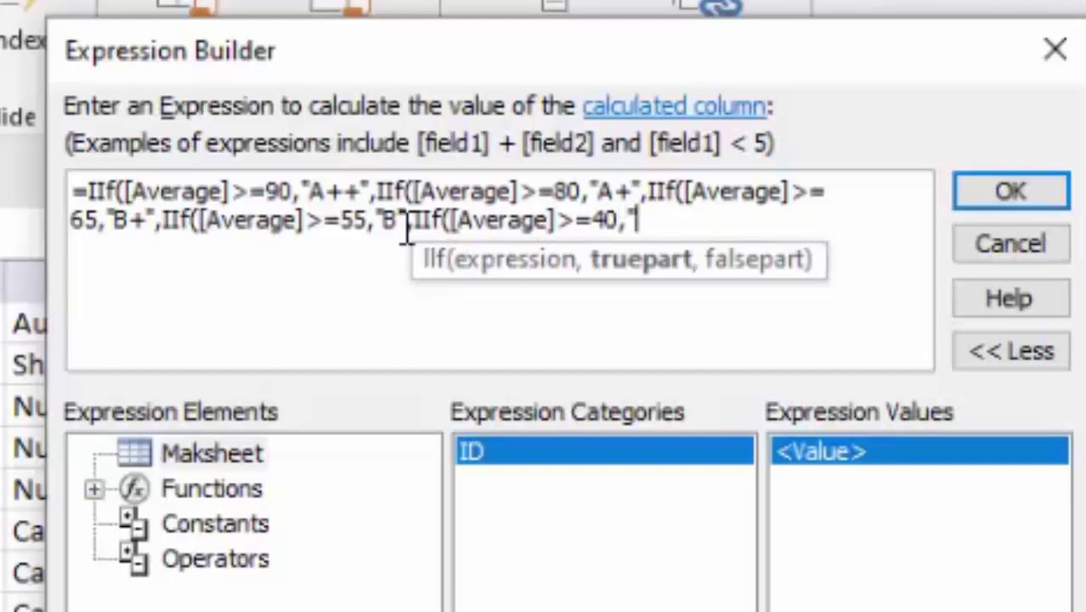
pyautogui.press('BackSpace')
pyautogui.press('BackSpace')
pyautogui.press('BackSpace')
pyautogui.write('5')
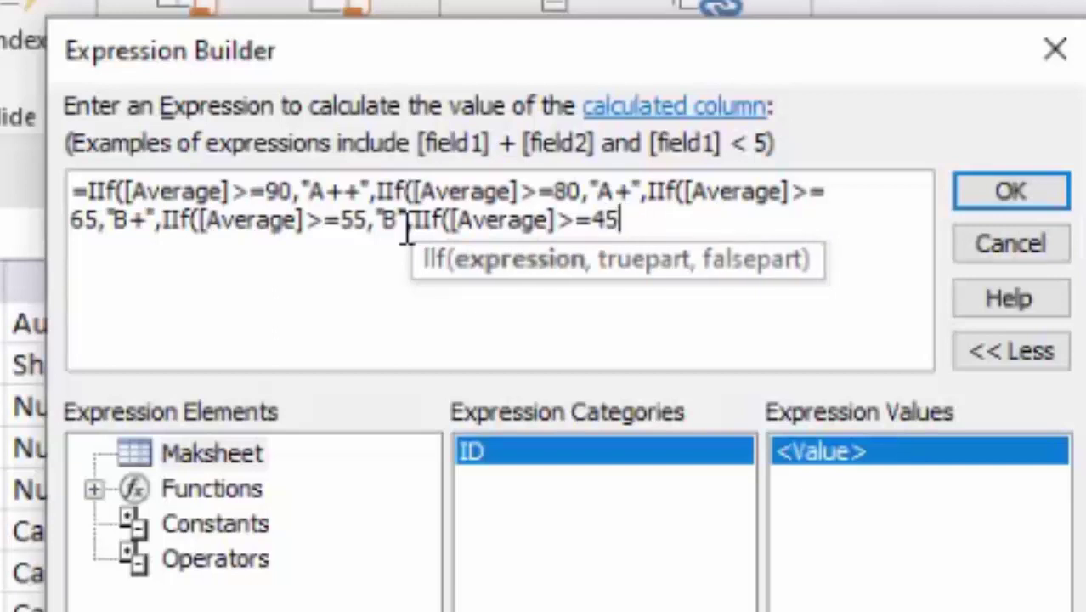
pyautogui.write(',"')
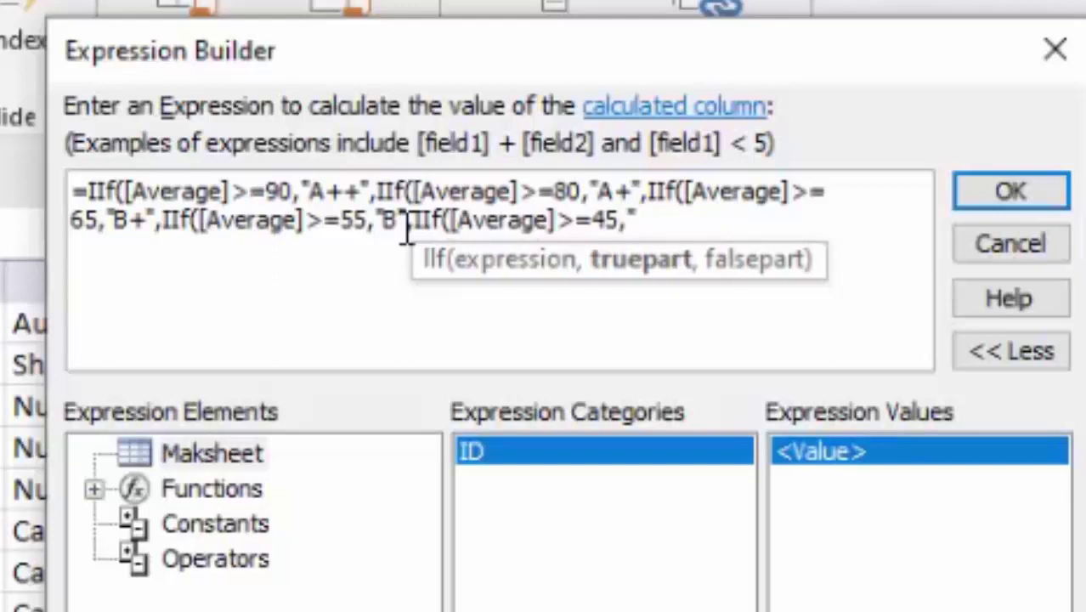
pyautogui.write('C')
pyautogui.write('",')
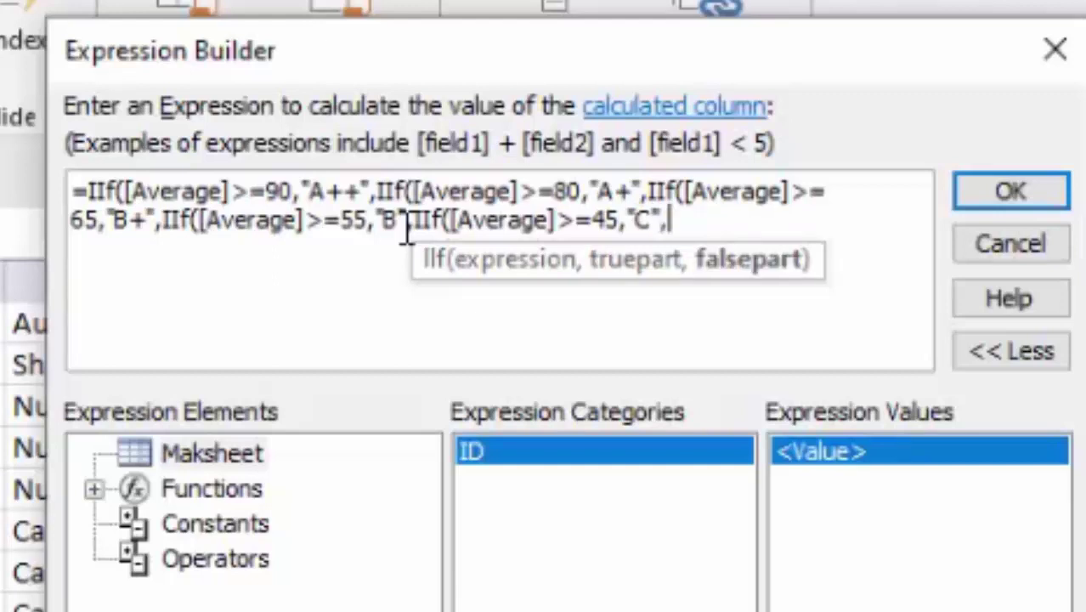
pyautogui.write('ii')
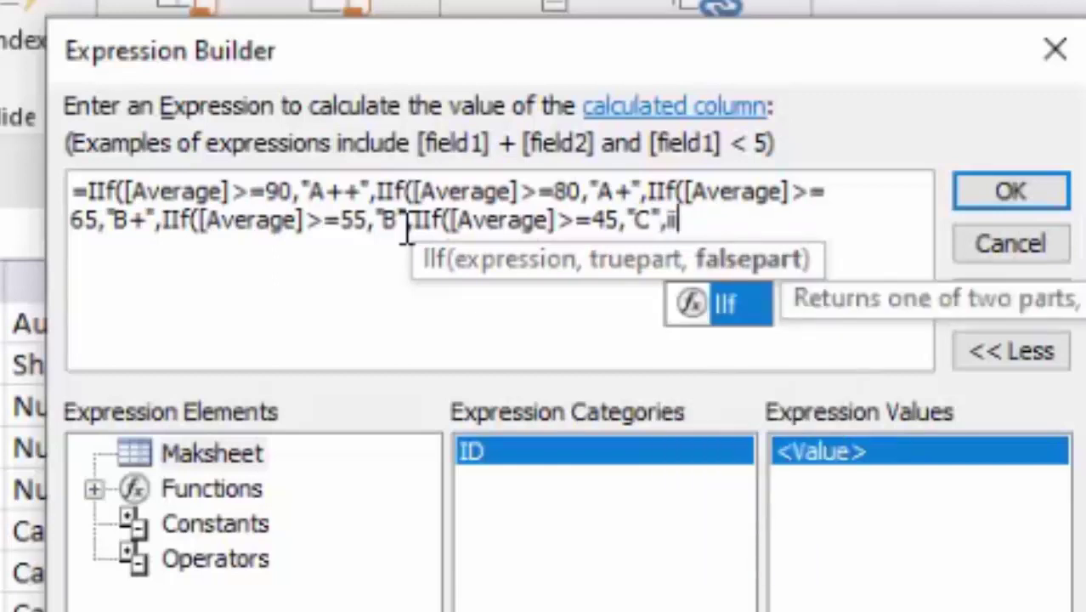
pyautogui.write('(')
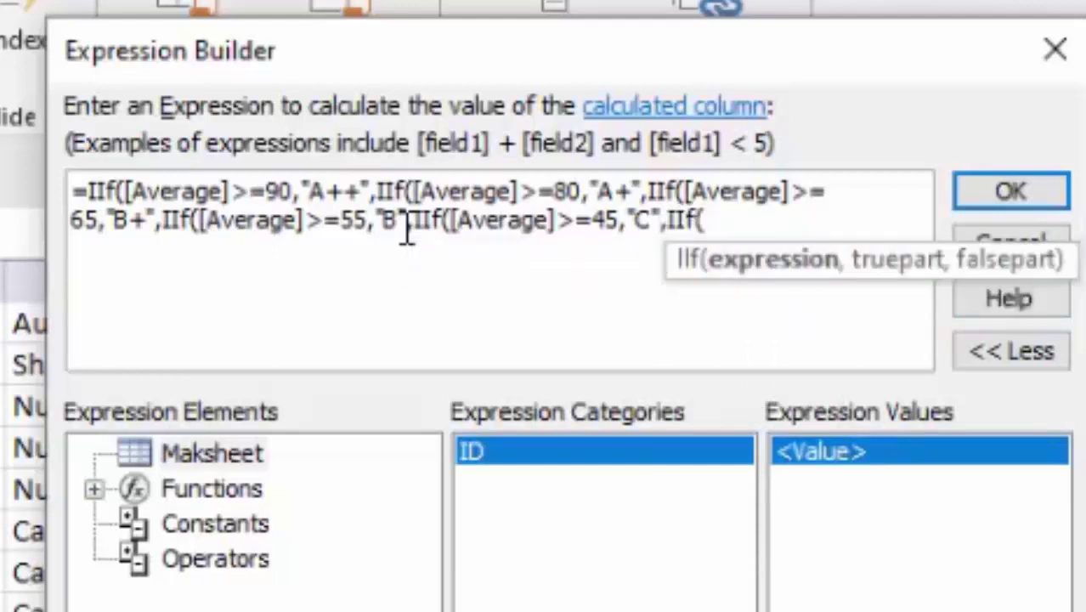
pyautogui.write('[Av')
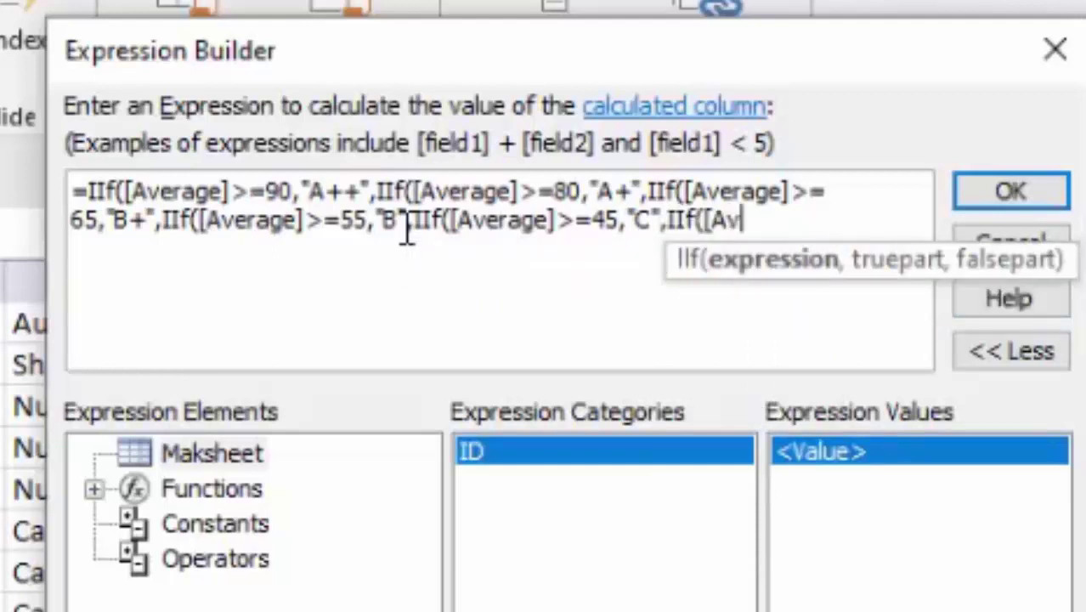
pyautogui.write('erage')
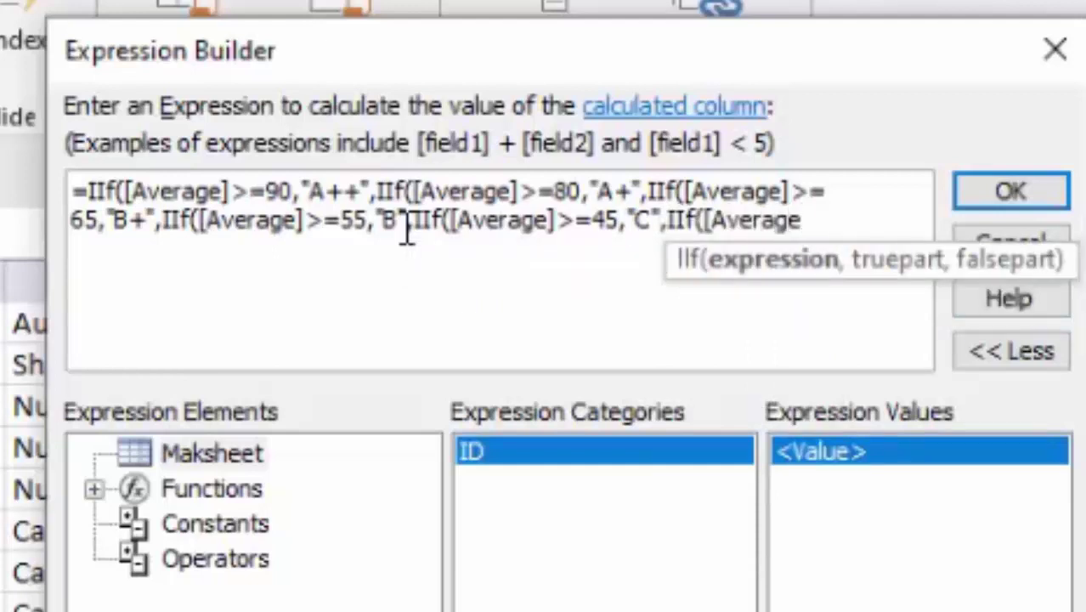
pyautogui.write(']>')
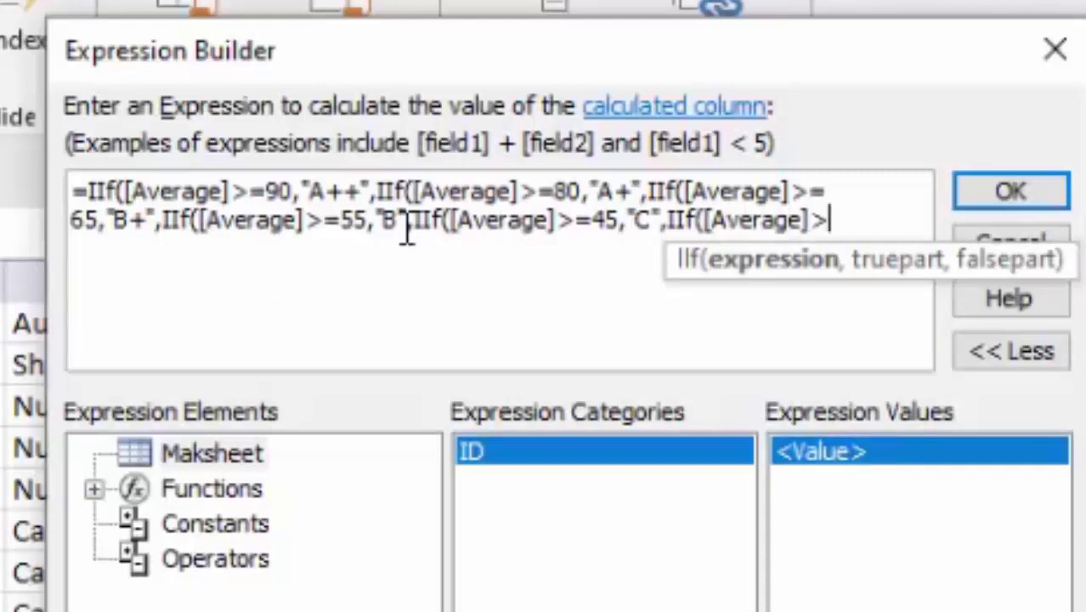
pyautogui.write('=3')
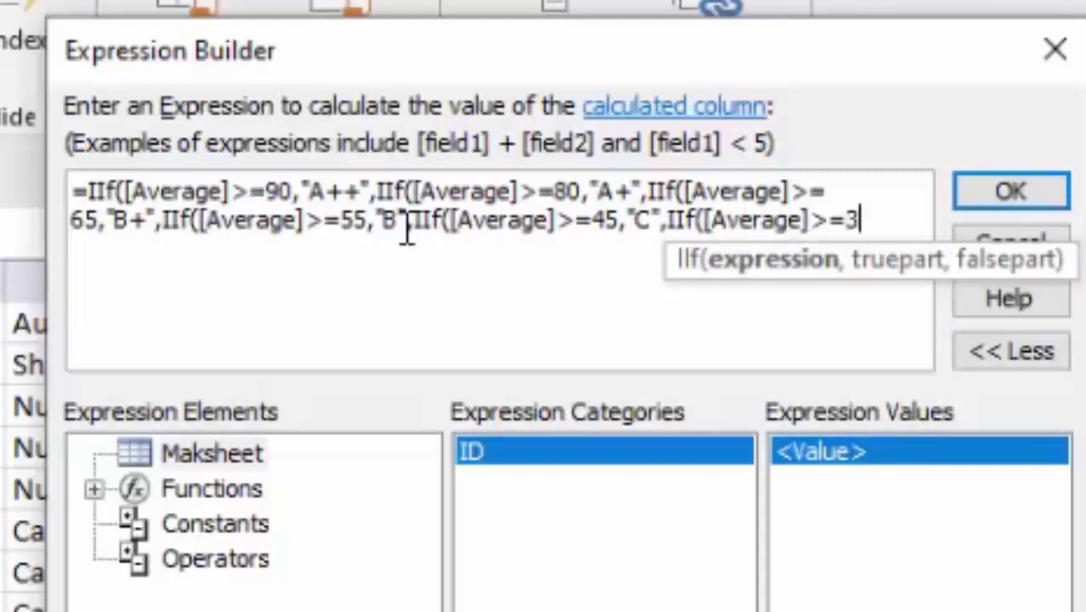
pyautogui.write('0')
pyautogui.write(',')
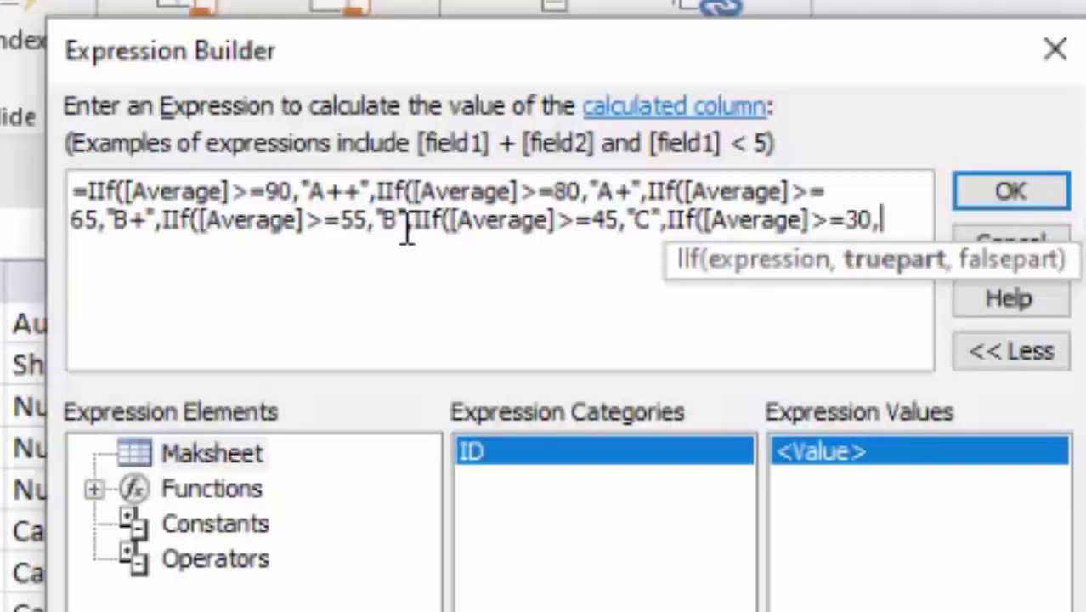
pyautogui.write('"')
pyautogui.write('D"')
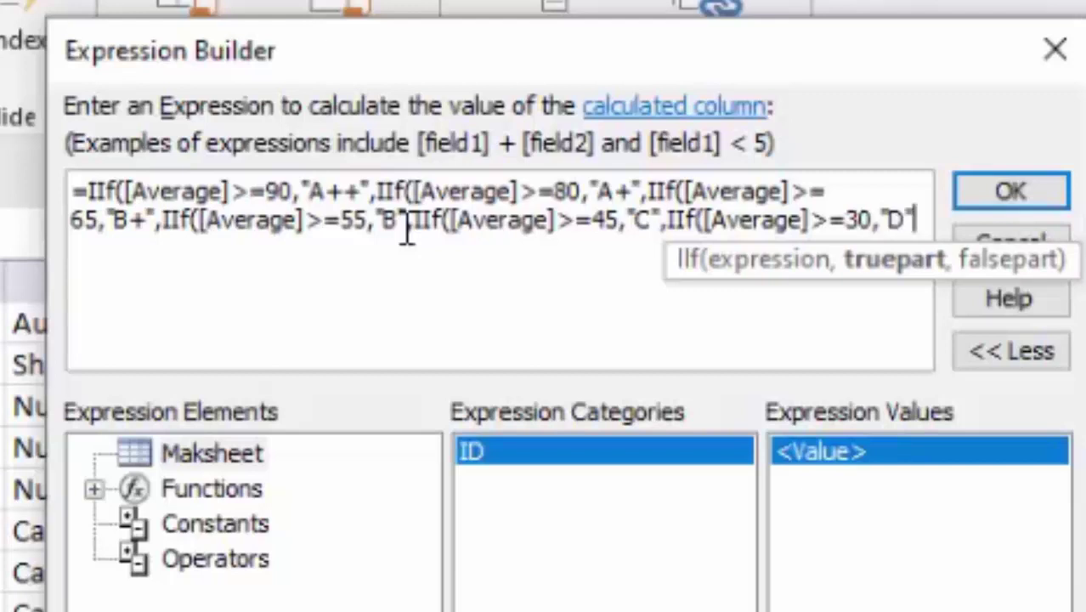
pyautogui.write(',')
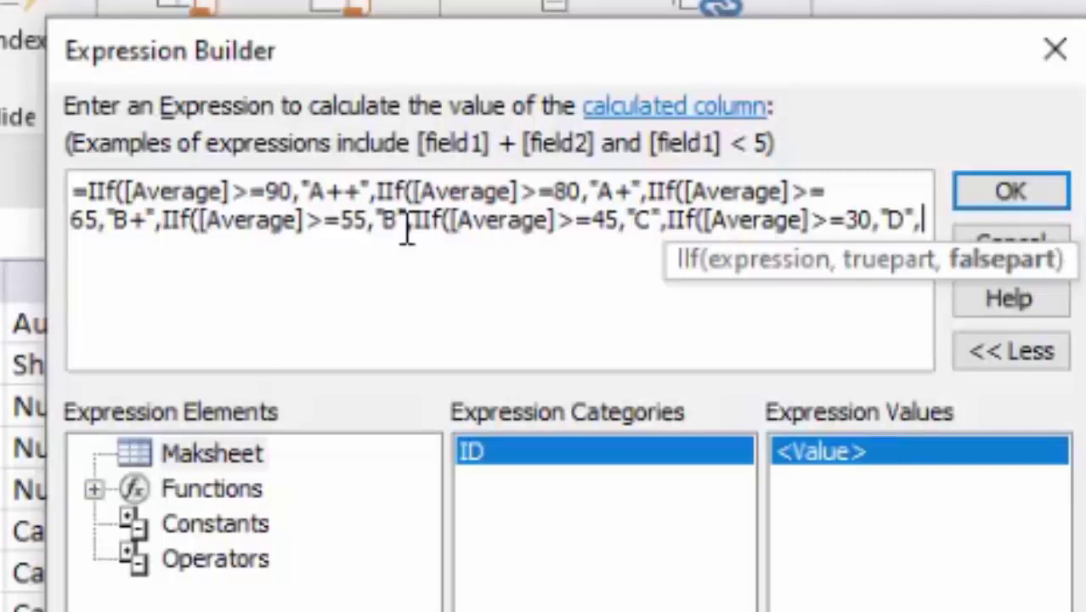
# End the Grade expression with "Failed" as the last false result and six closing parentheses
pyautogui.write('"')
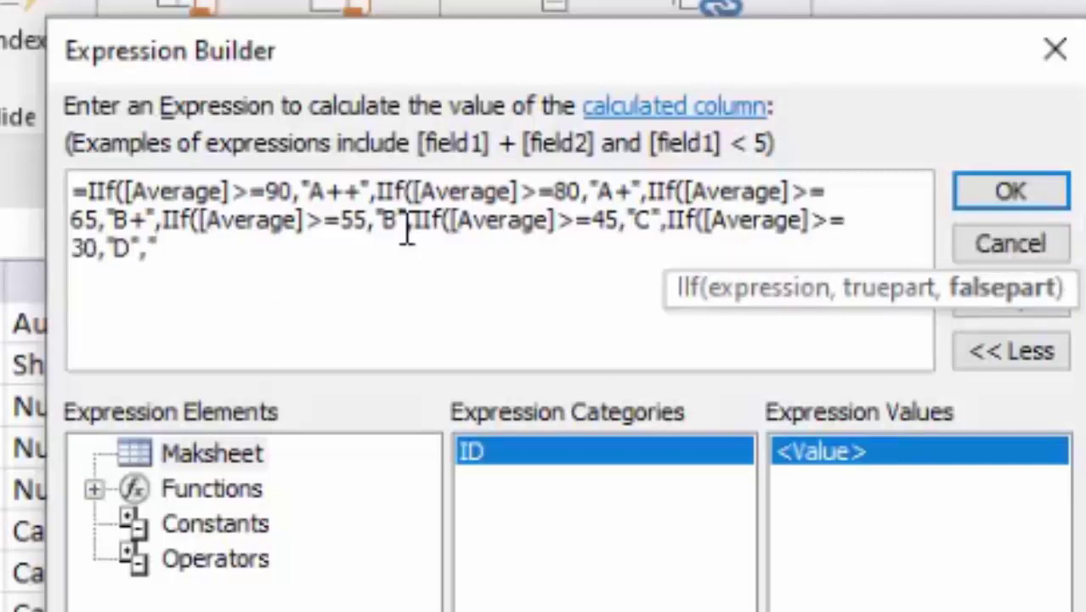
pyautogui.write('Dai')
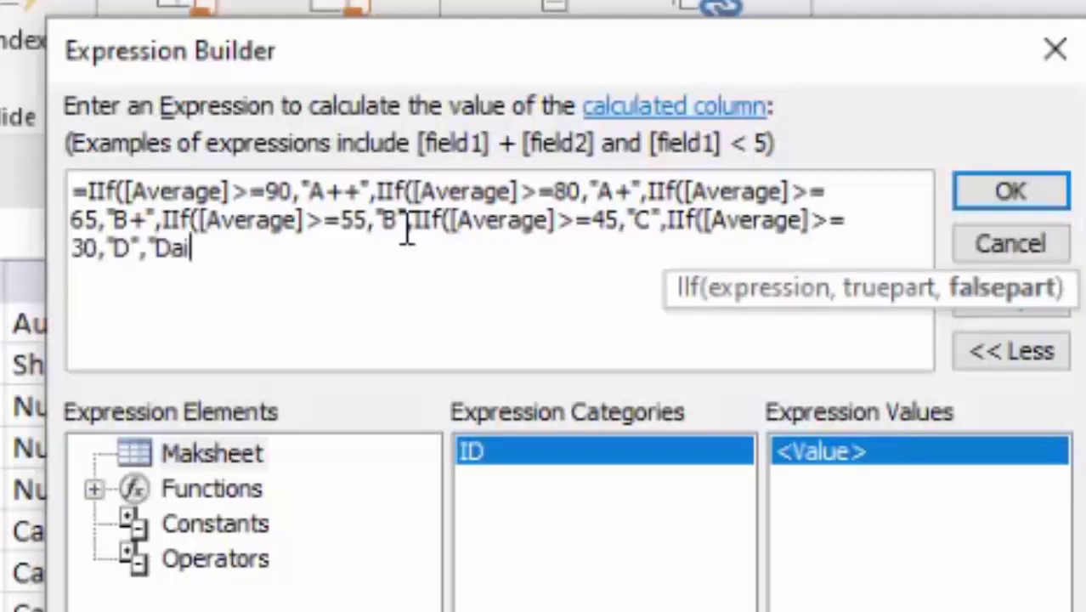
pyautogui.write('led"')
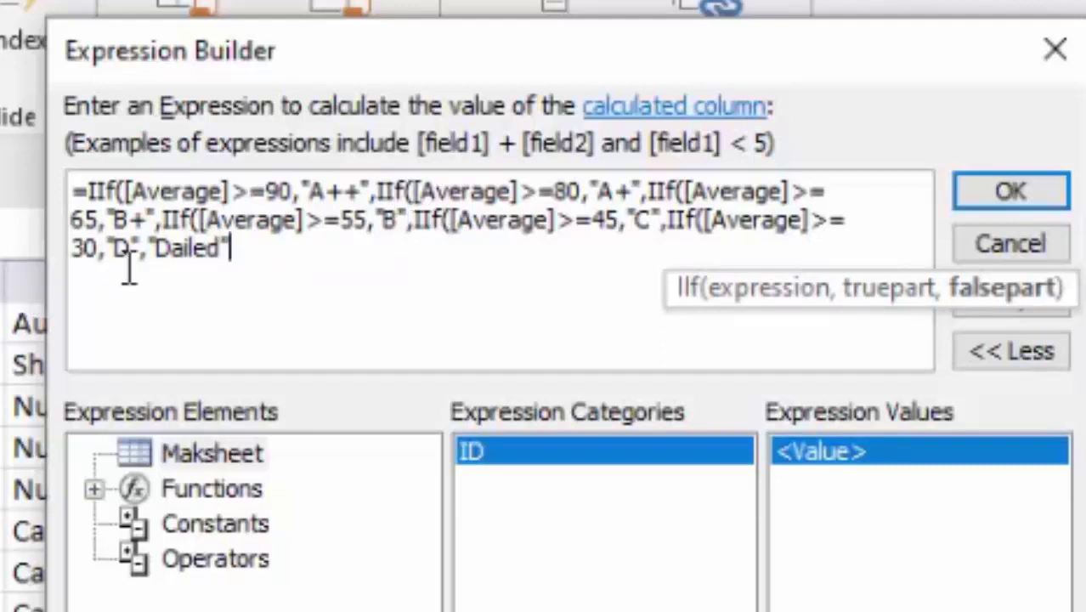
pyautogui.click(175, 253)
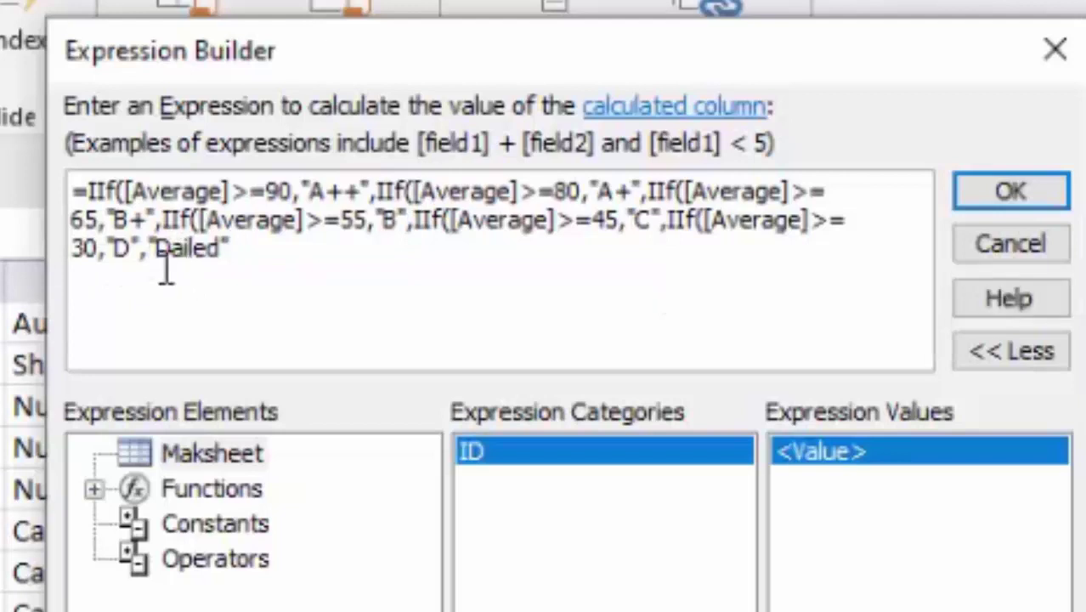
pyautogui.press('BackSpace')
pyautogui.write('F')
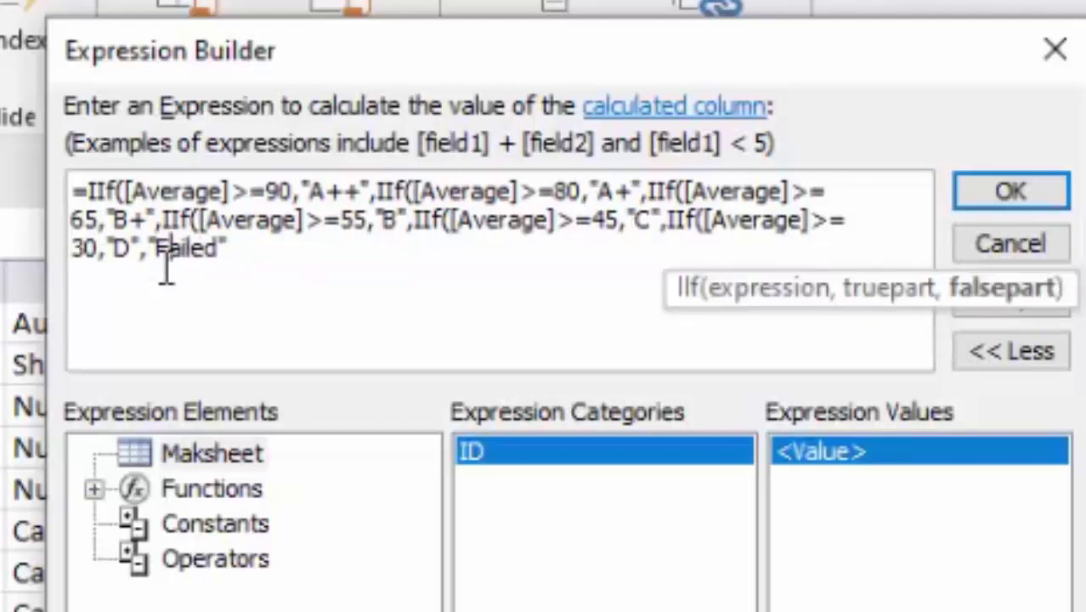
pyautogui.click(265, 255)
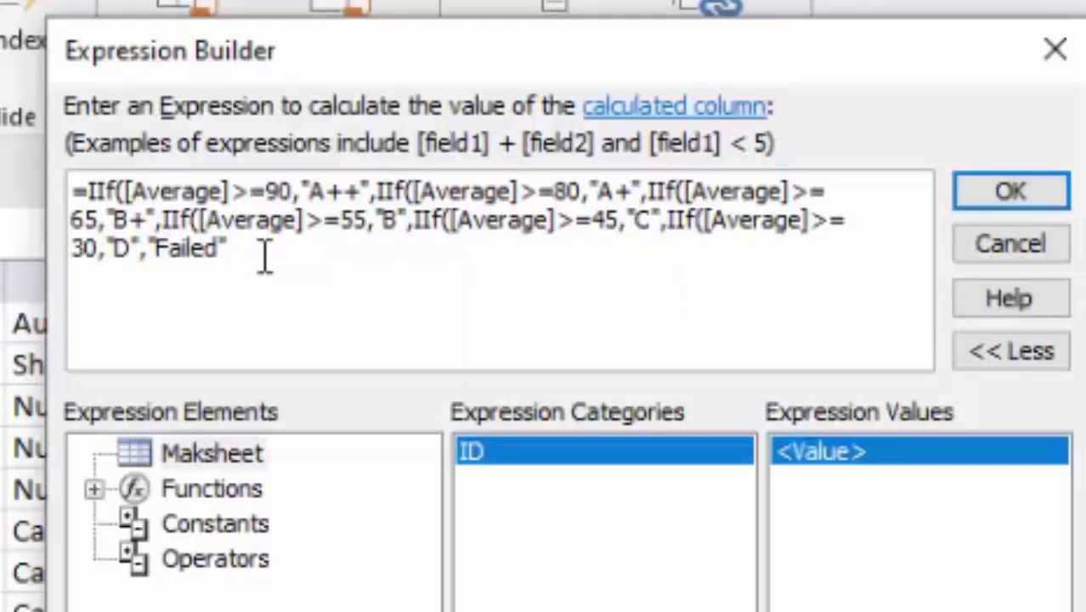
pyautogui.write(')')
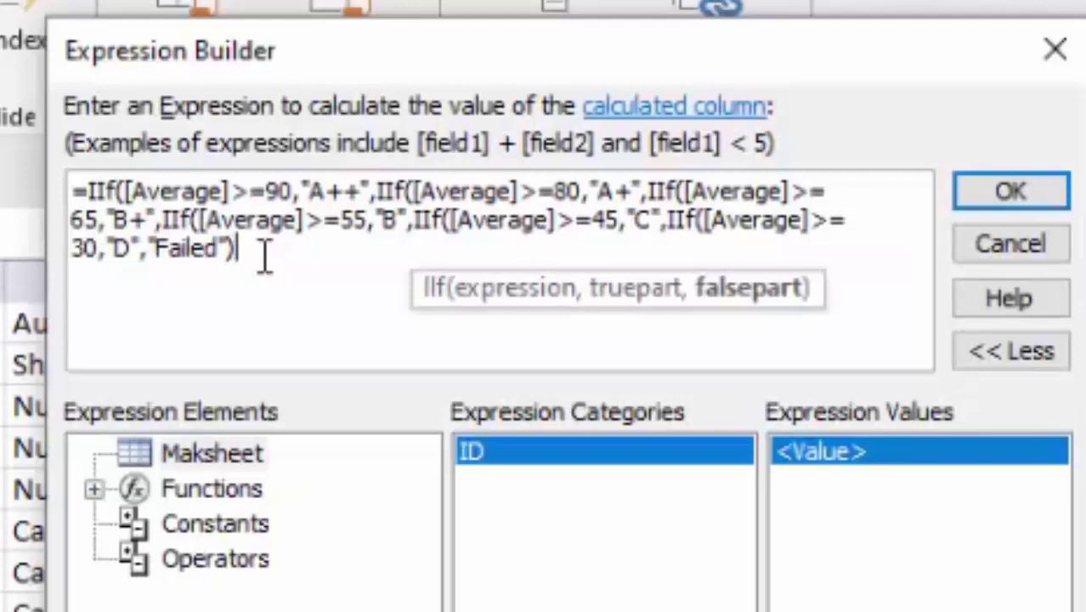
pyautogui.write('))')
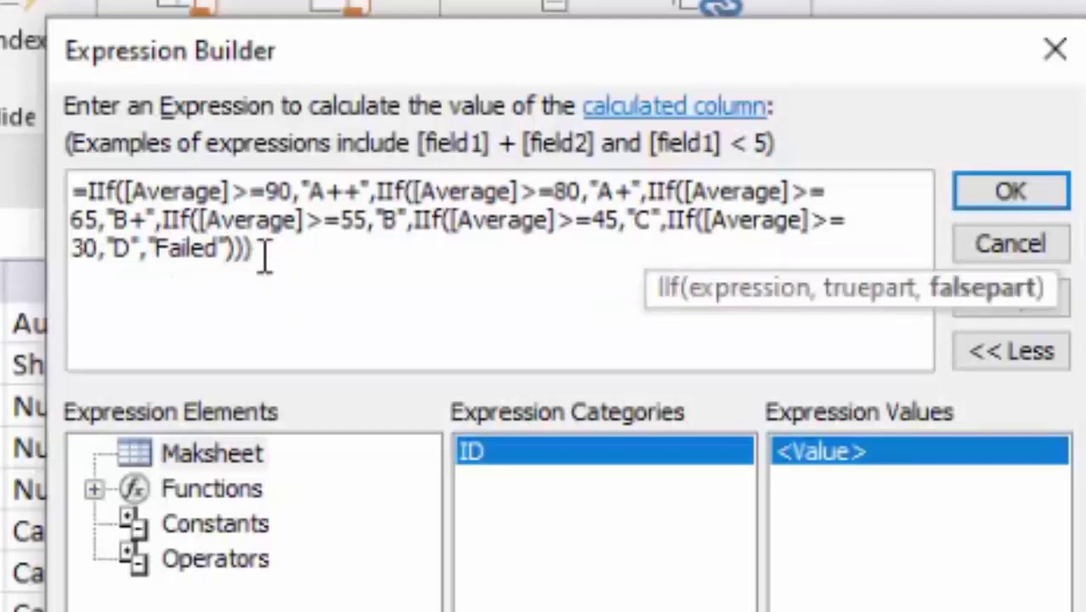
pyautogui.write('))')
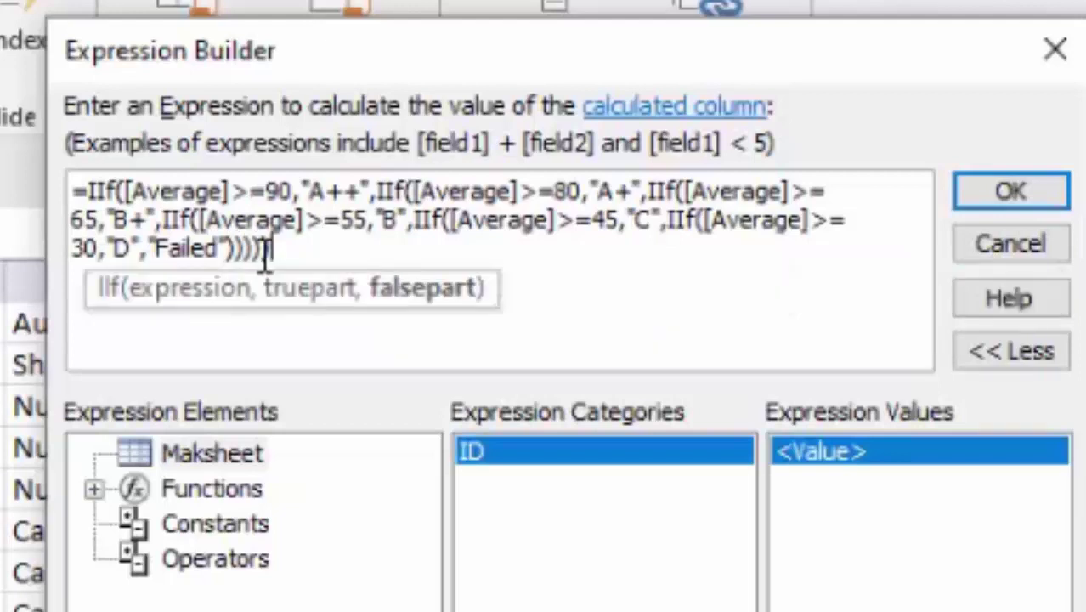
pyautogui.write(')')
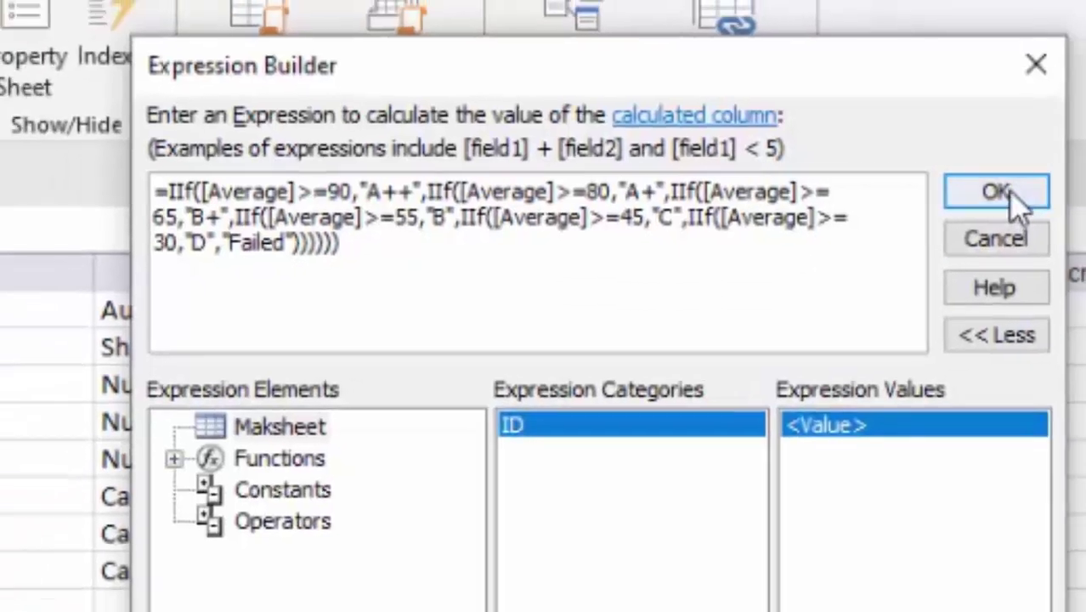
# Accept the Grade expression and save the Maksheet table to view it as a datasheet
pyautogui.click(1010, 192)
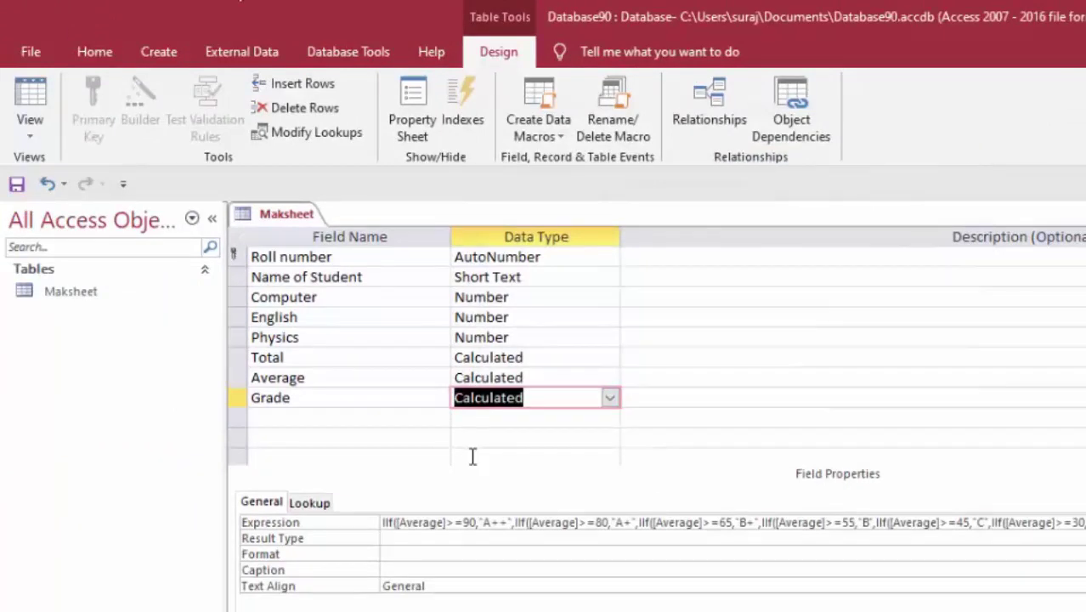
pyautogui.click(33, 94)
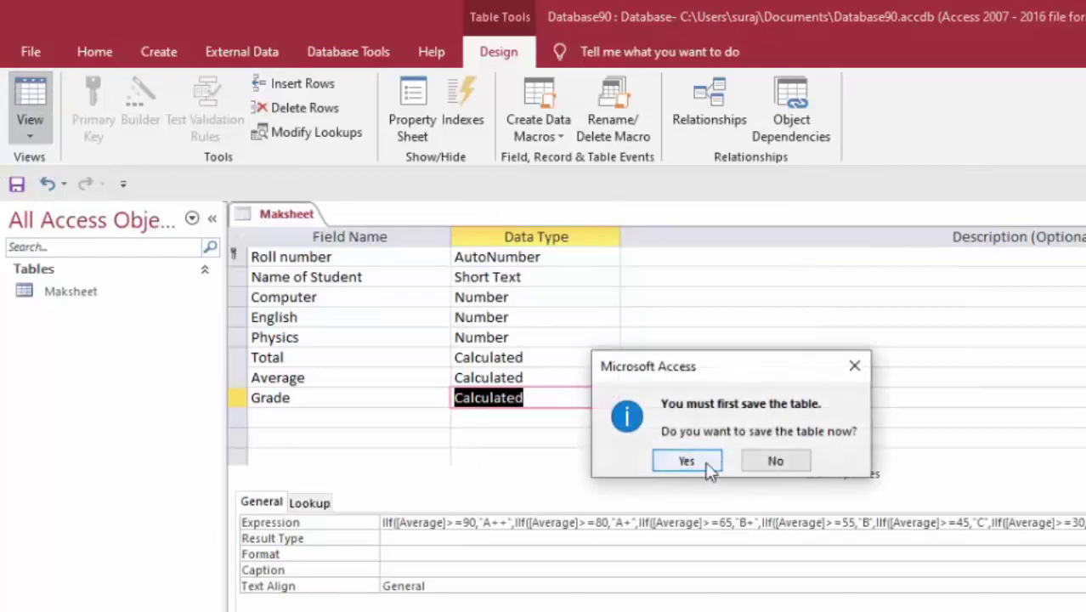
pyautogui.click(708, 465)
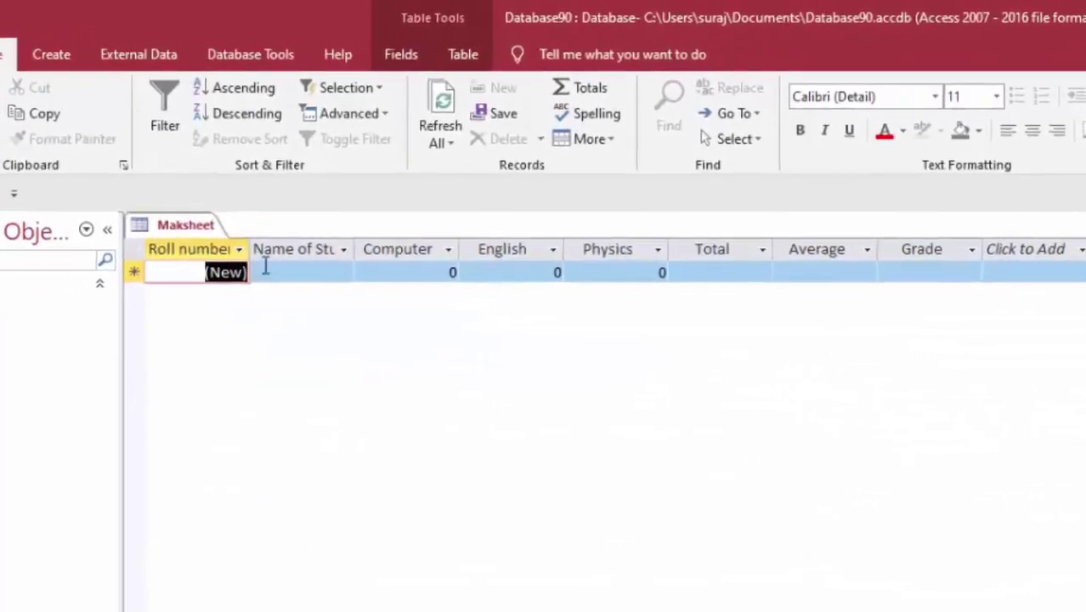
# Widen the Roll number and Name of Student columns to fit their headers
pyautogui.moveTo(248, 249); pyautogui.dragTo(259, 249)
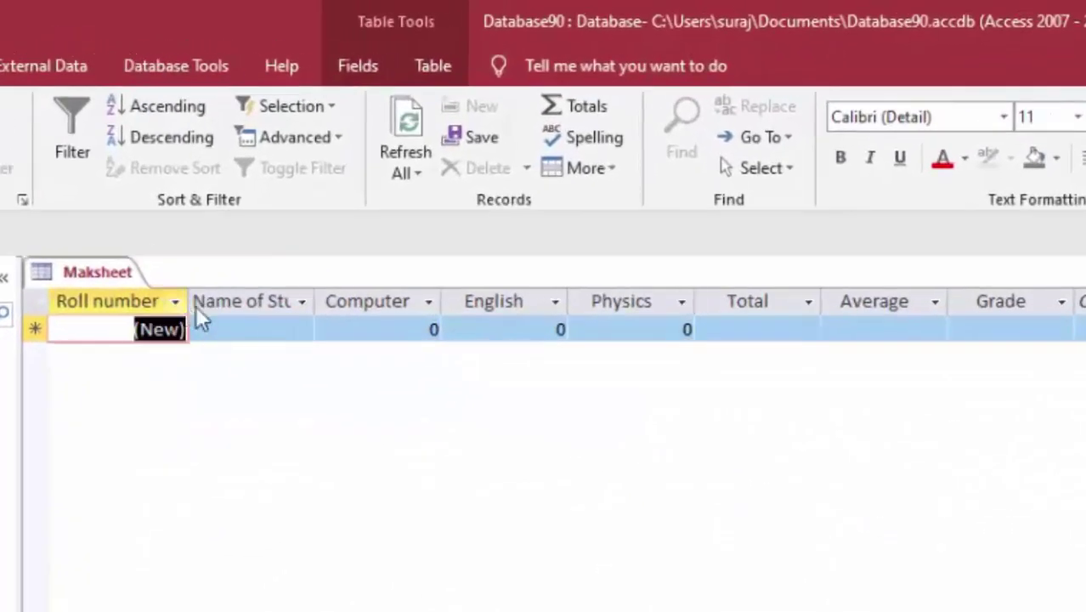
pyautogui.doubleClick(325, 301)
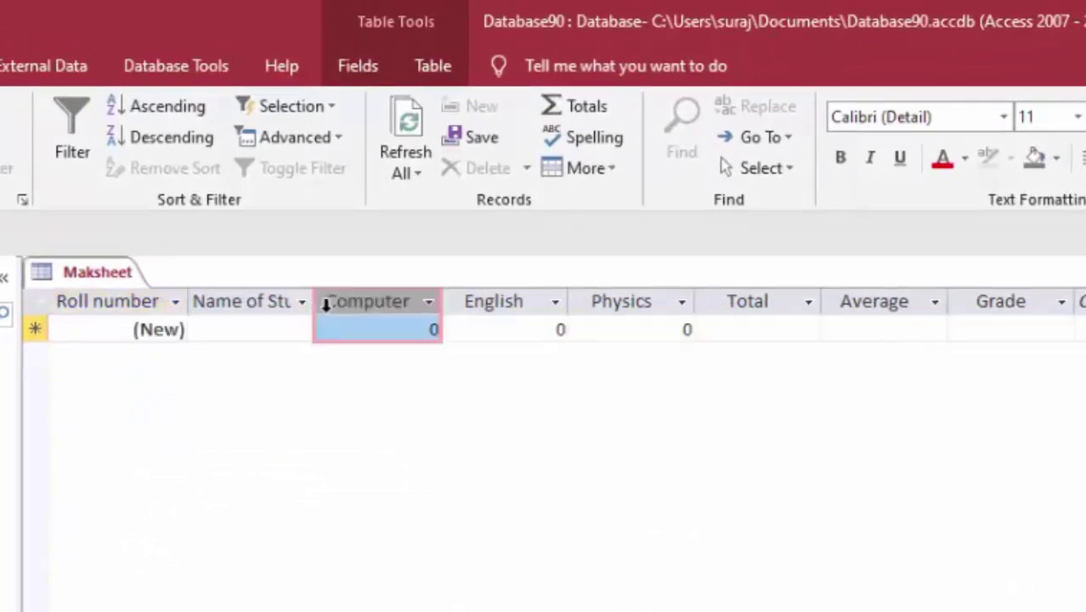
pyautogui.doubleClick(315, 304)
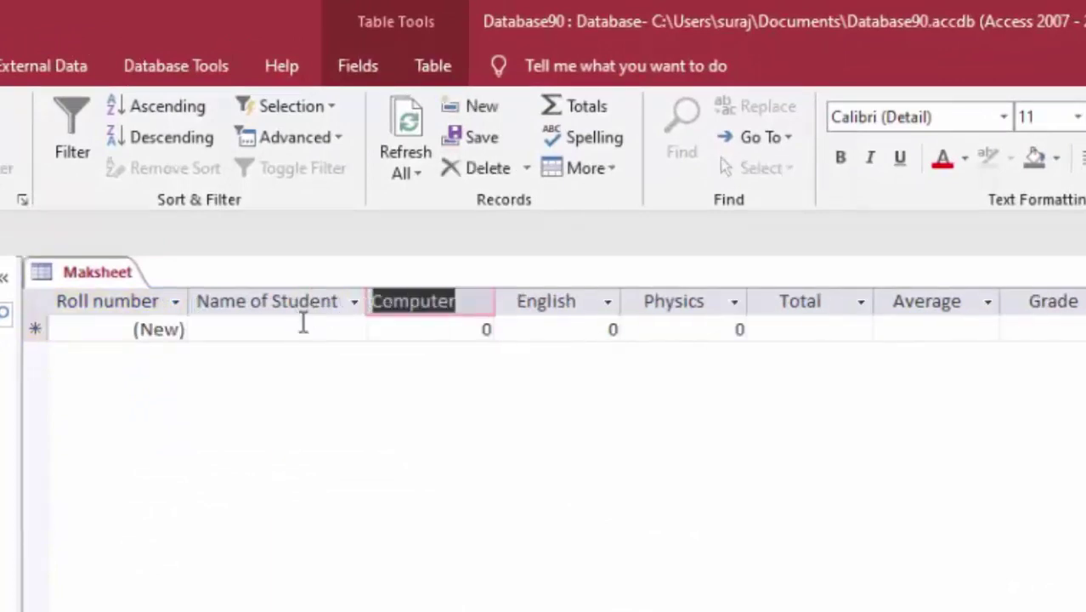
# Add a student record with Computer 70, English 67 and Physics 55
pyautogui.click(293, 328)
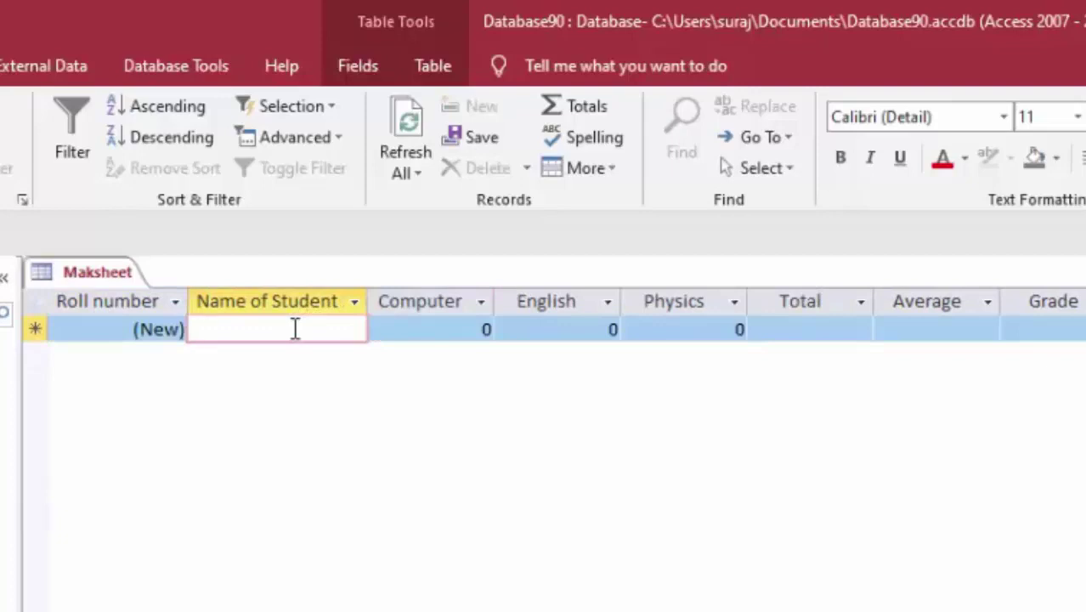
pyautogui.write('Ram')
pyautogui.press('Tab')
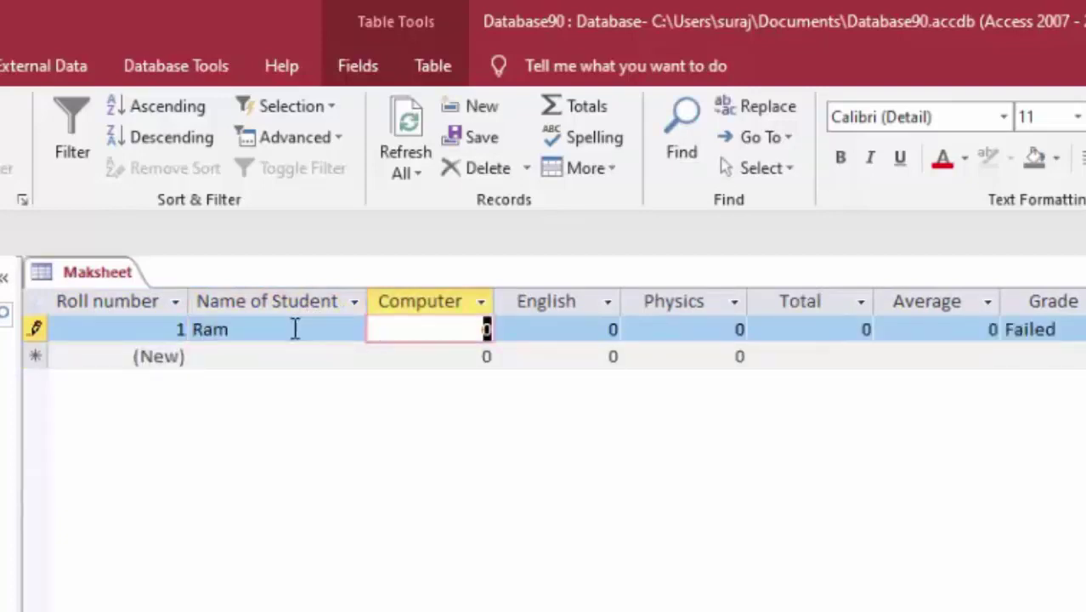
pyautogui.write('70')
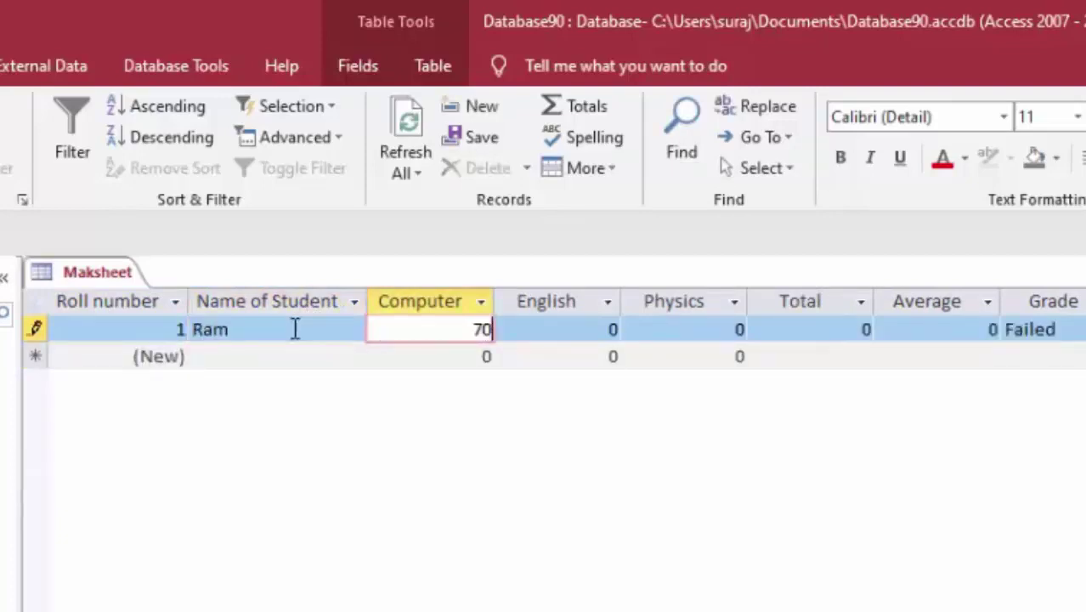
pyautogui.press('Tab')
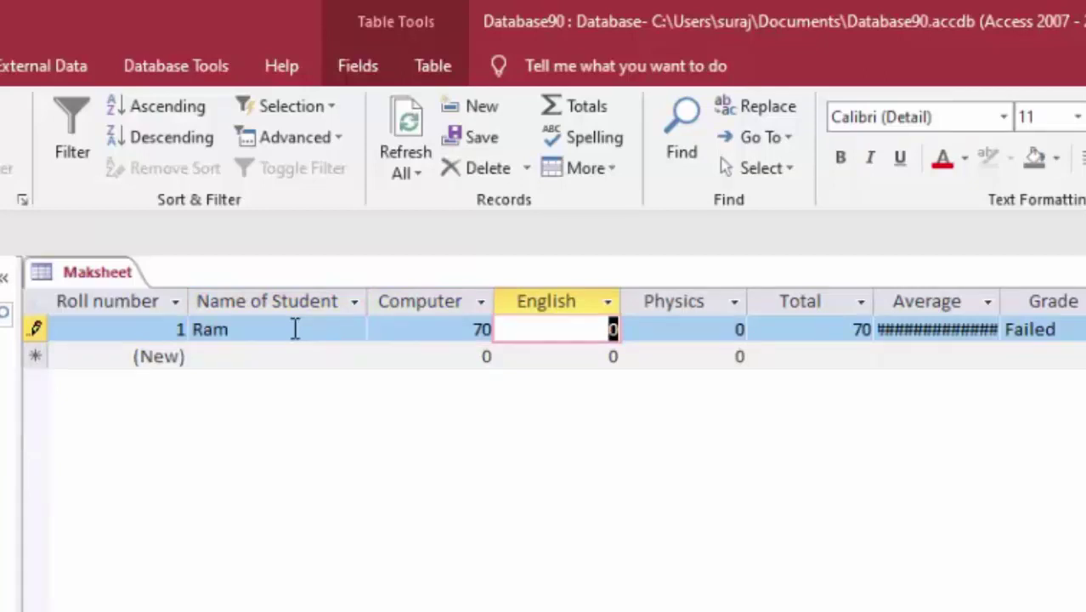
pyautogui.write('67')
pyautogui.press('Tab')
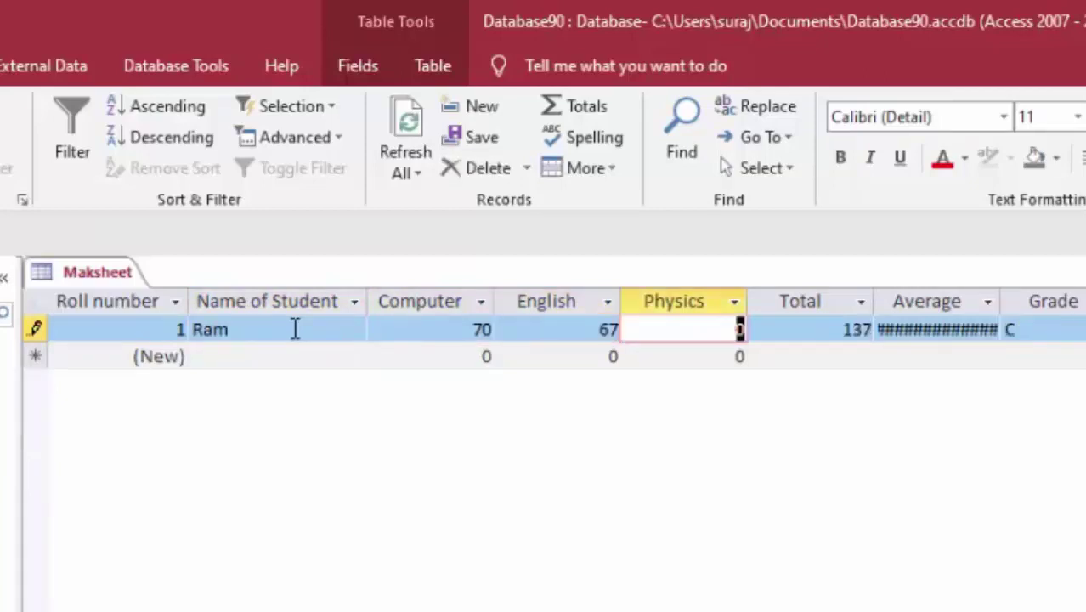
pyautogui.write('5')
pyautogui.write('5')
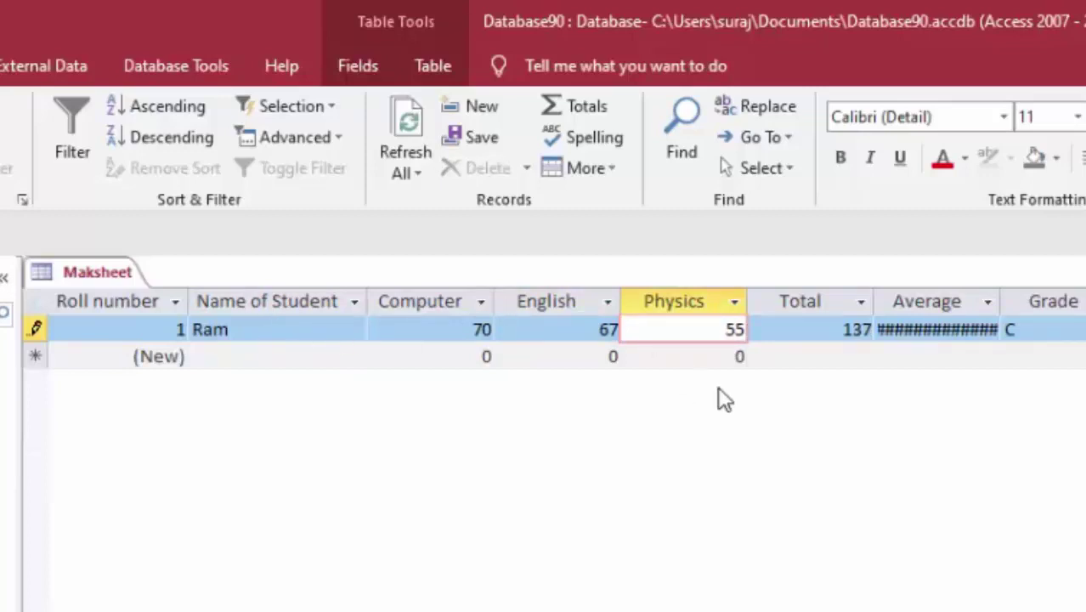
pyautogui.doubleClick(1004, 298)
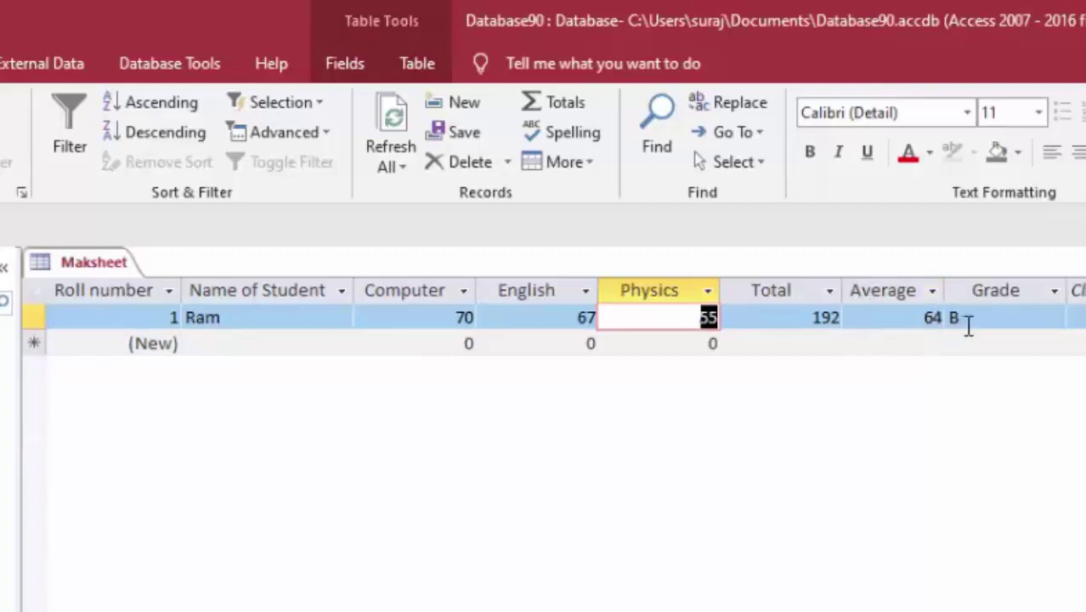
# Enter 12 in the second student's Physics cell and autofit the Average column
pyautogui.click(233, 344)
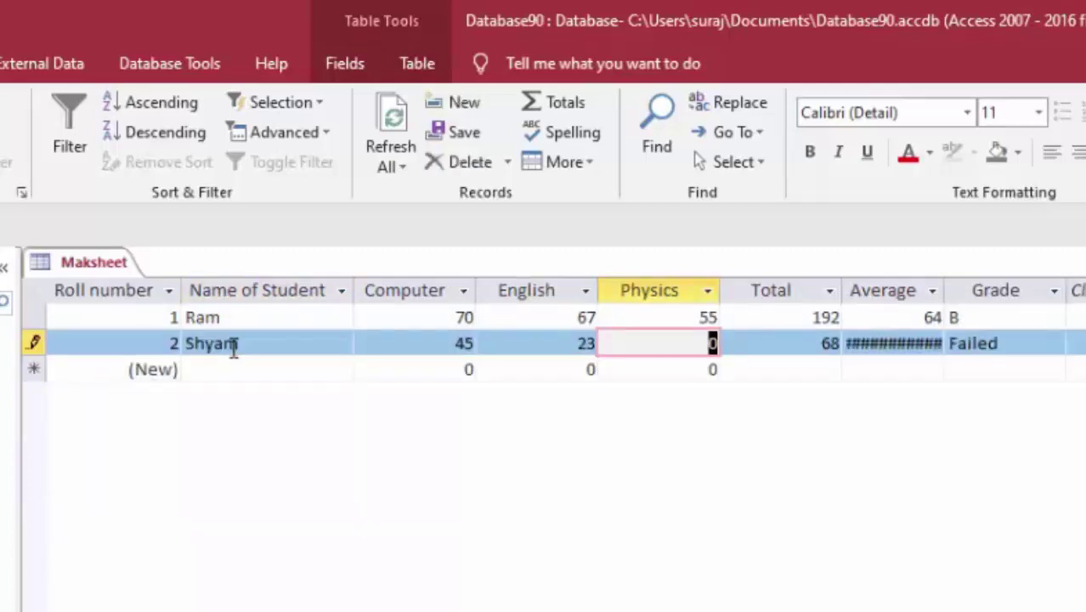
pyautogui.write('1')
pyautogui.write('2')
pyautogui.press('Tab')
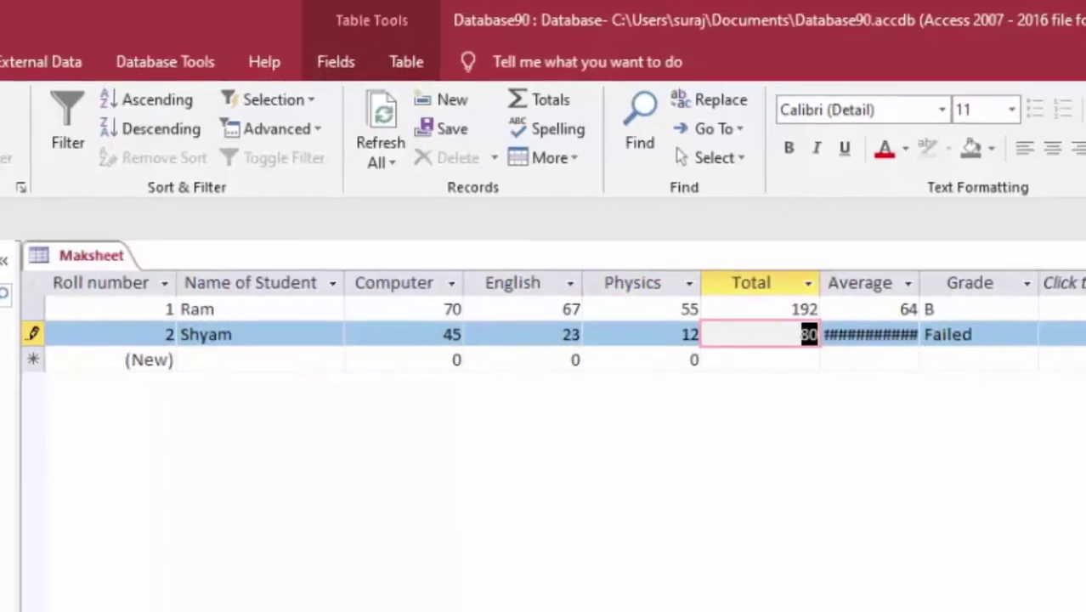
pyautogui.doubleClick(855, 256)
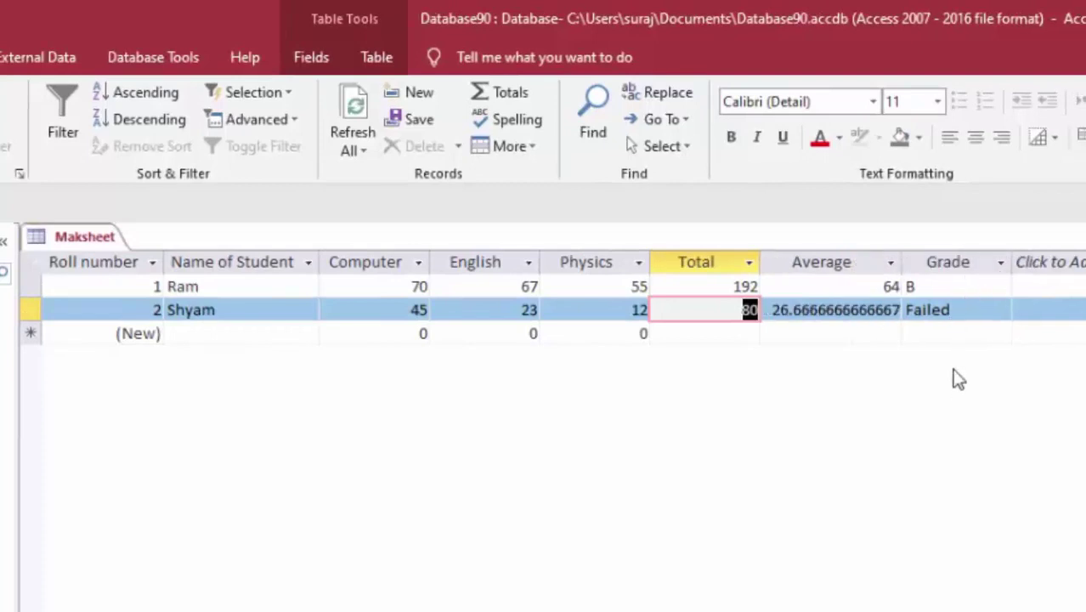
# Enter the third student's name with Computer 89, English 90 and Physics 97
pyautogui.click(179, 338)
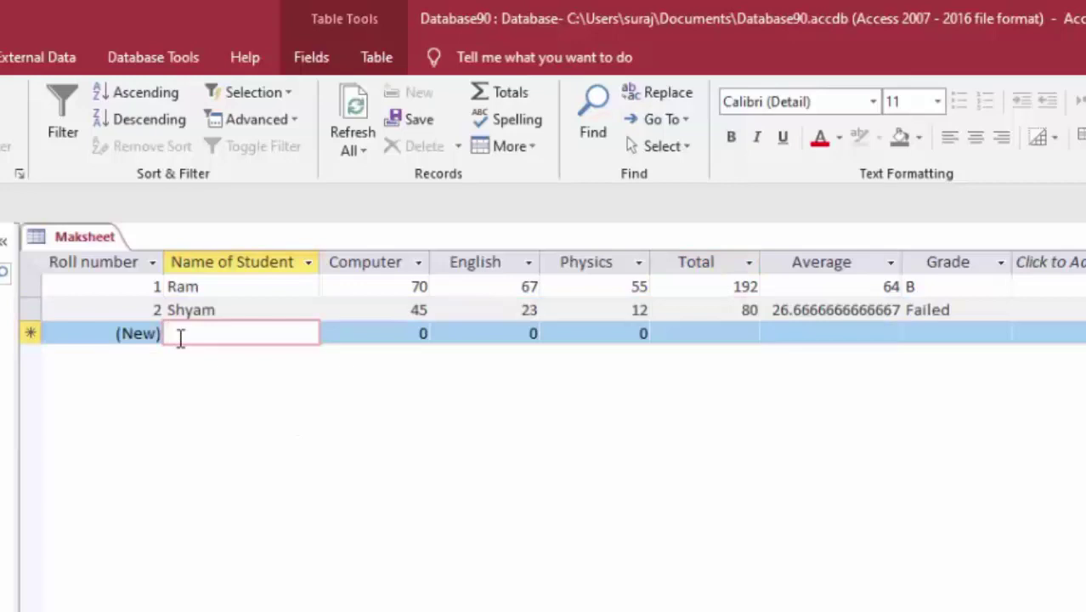
pyautogui.write('Av')
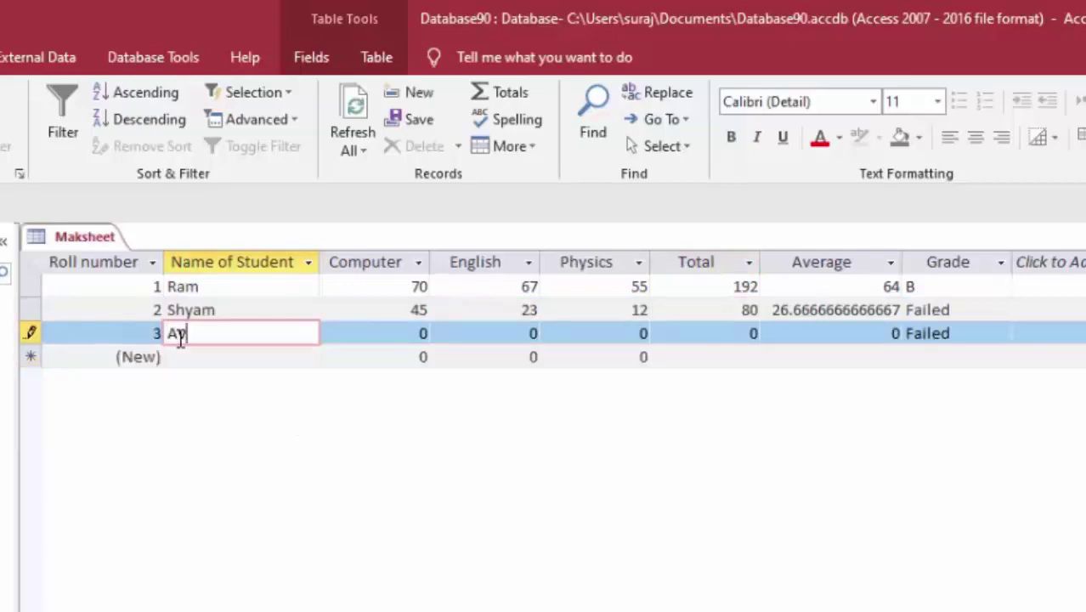
pyautogui.write('inash')
pyautogui.press('Tab')
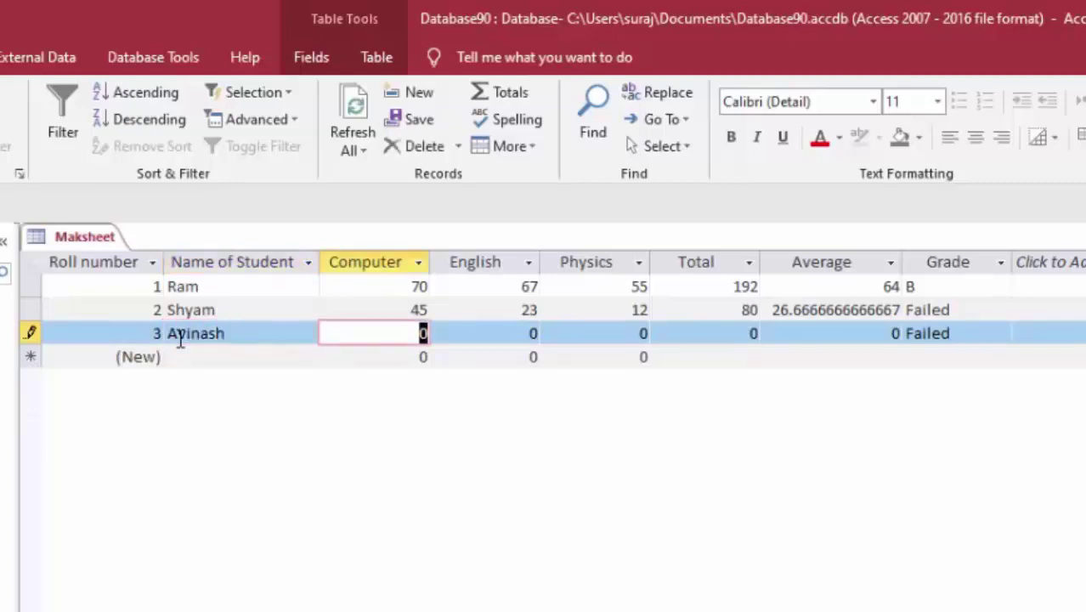
pyautogui.write('89')
pyautogui.press('Tab')
pyautogui.write('90')
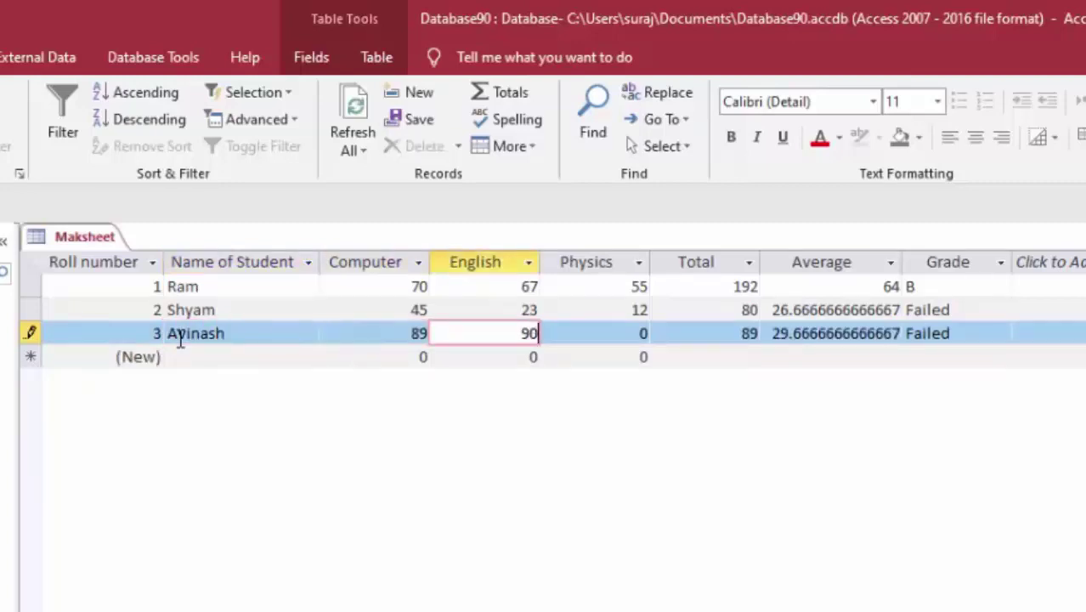
pyautogui.press('Tab')
pyautogui.write('9')
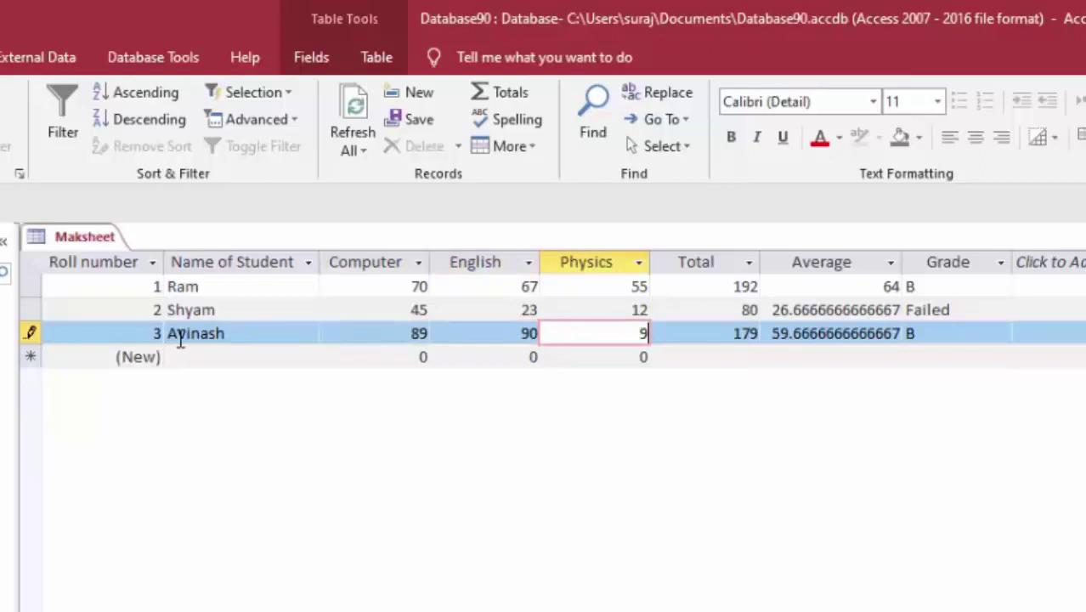
pyautogui.write('7')
pyautogui.press('Tab')
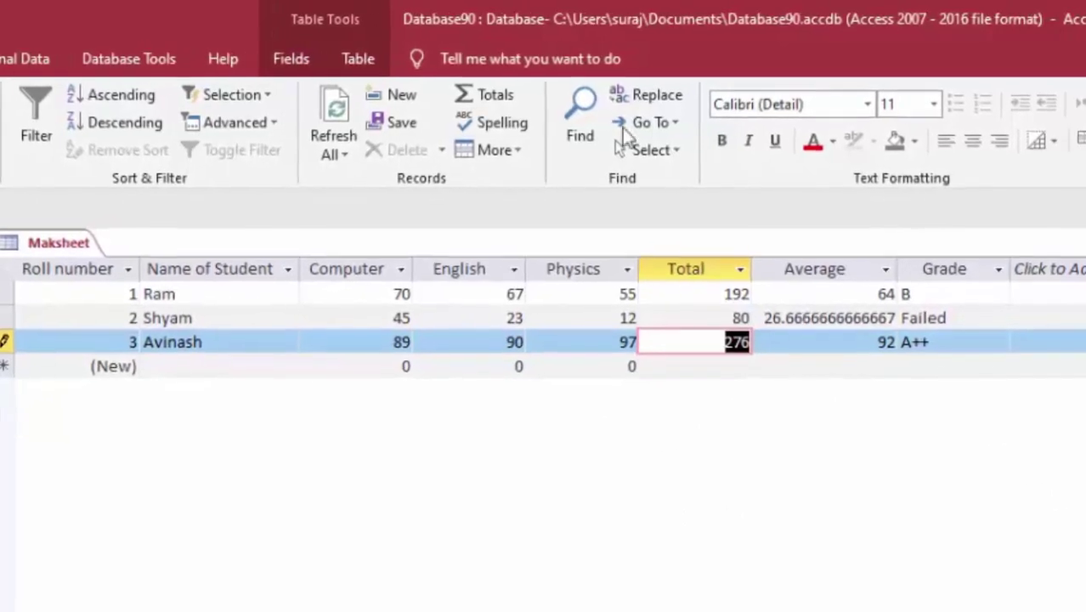
# Close Maksheet saving its layout, then create a blank Form1 in Design View
pyautogui.hotkey('ctrl', 'w')
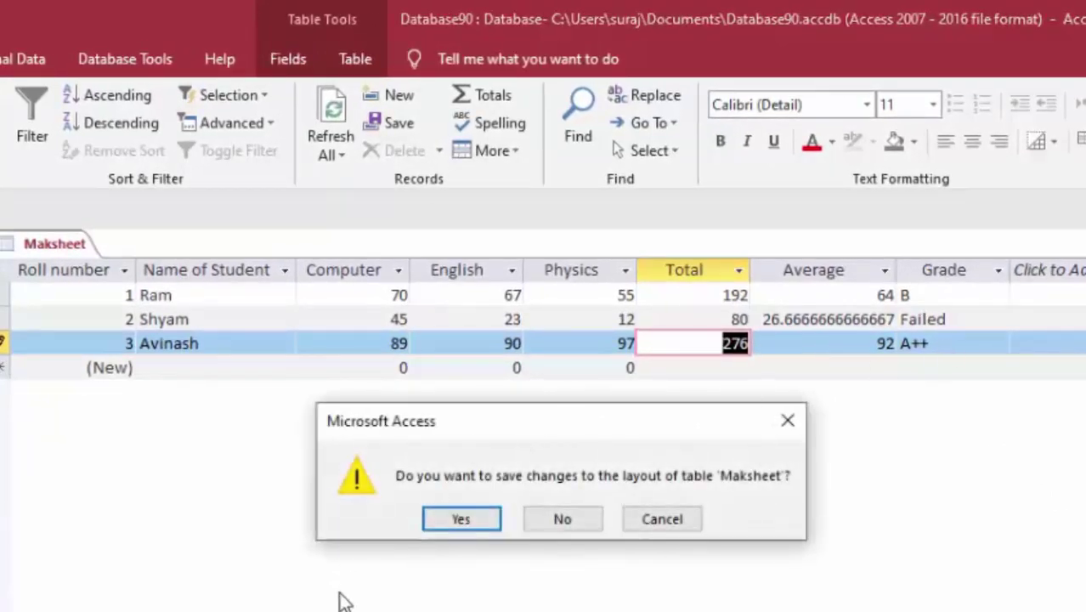
pyautogui.click(480, 522)
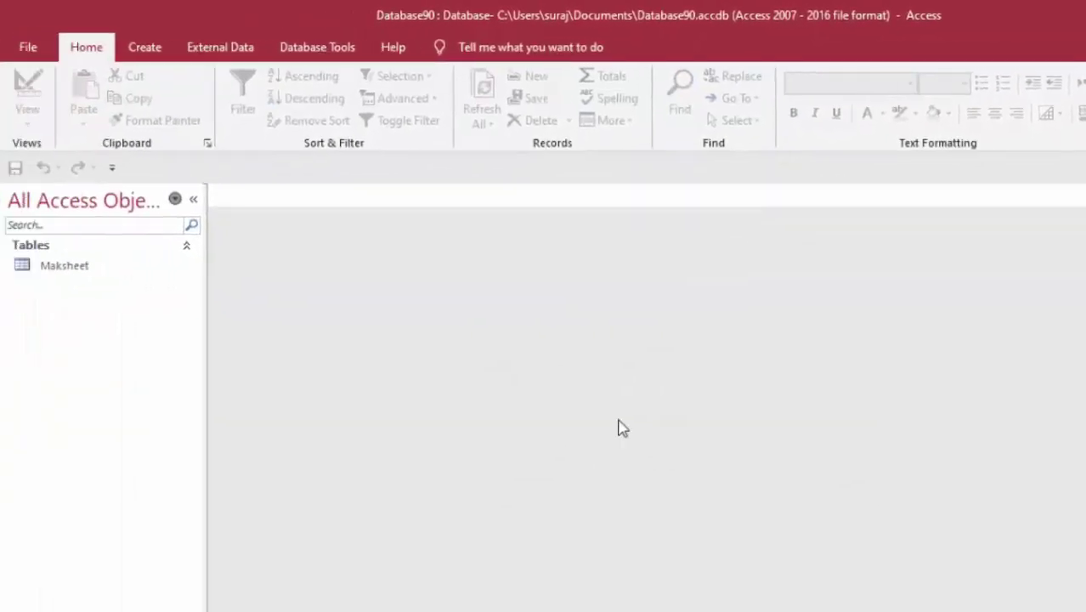
pyautogui.click(134, 45)
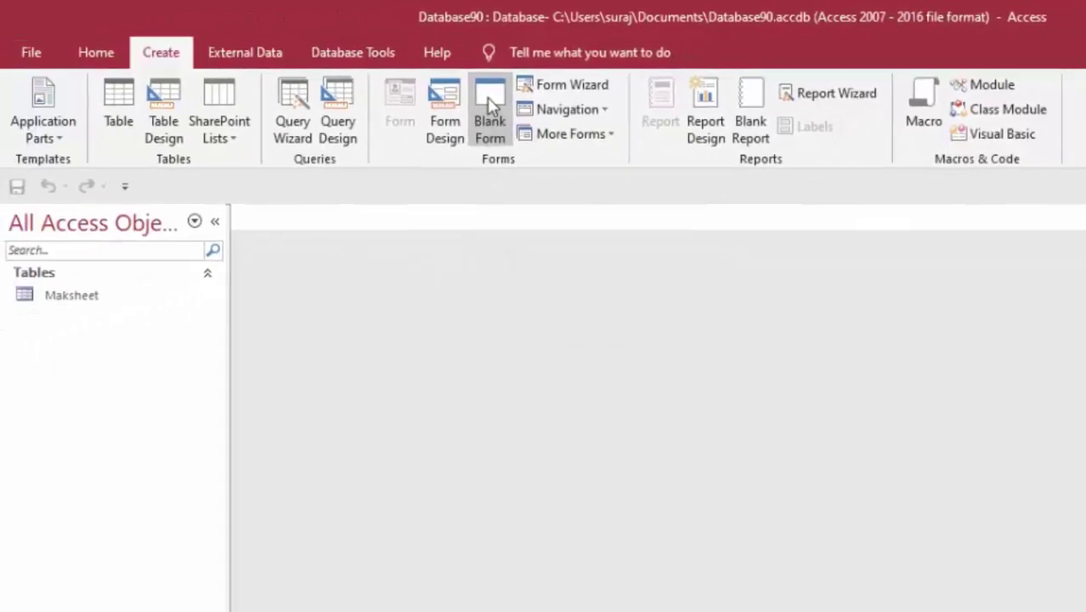
pyautogui.click(488, 101)
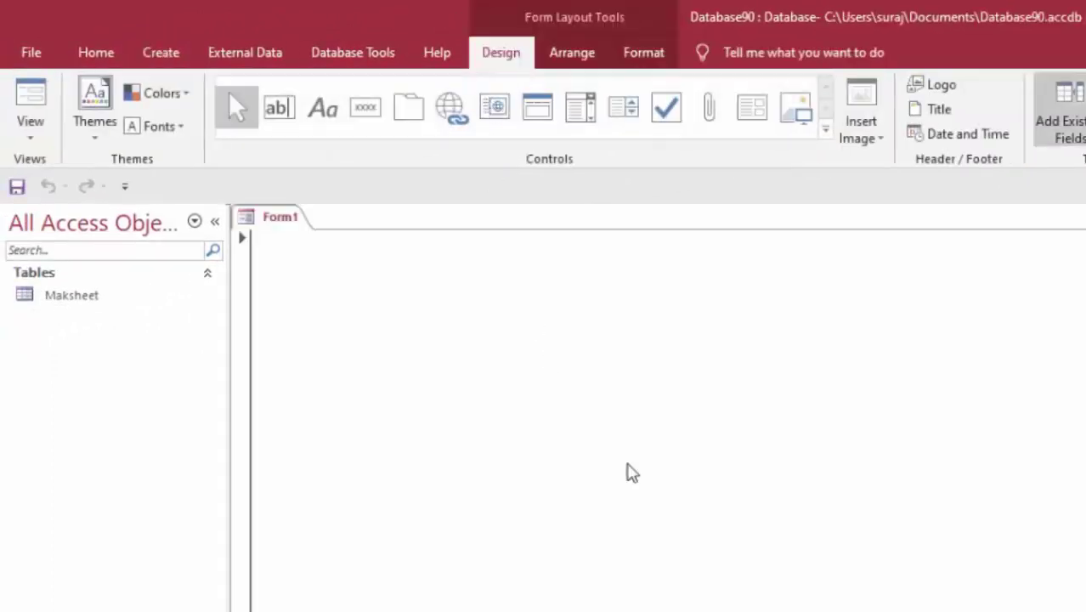
pyautogui.click(31, 140)
pyautogui.click(39, 270)
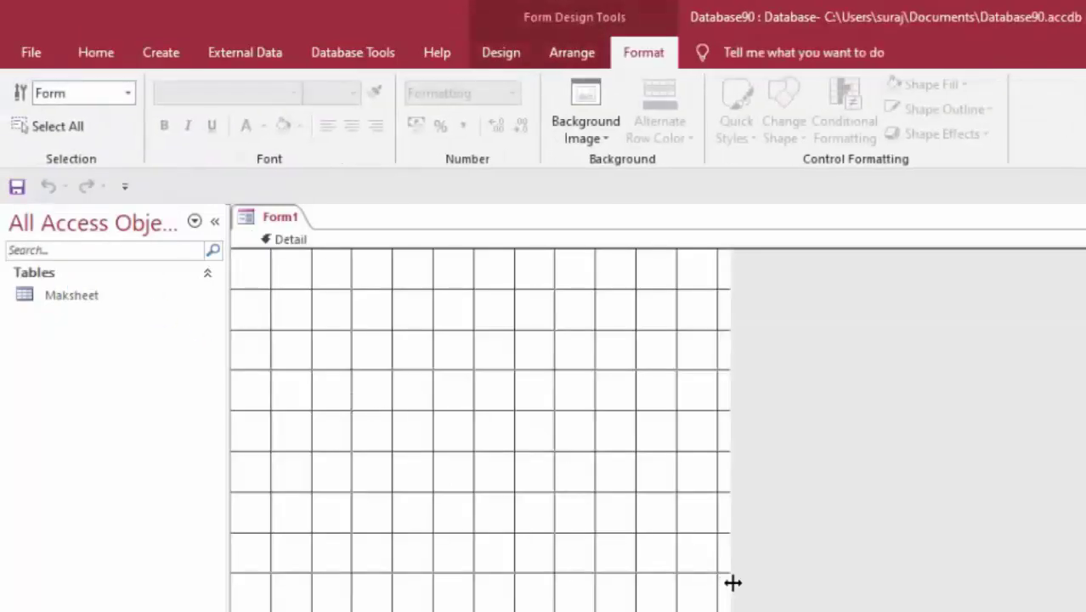
# Widen the form grid and list the Maksheet table's fields in the field list
pyautogui.moveTo(729, 425); pyautogui.dragTo(928, 425)
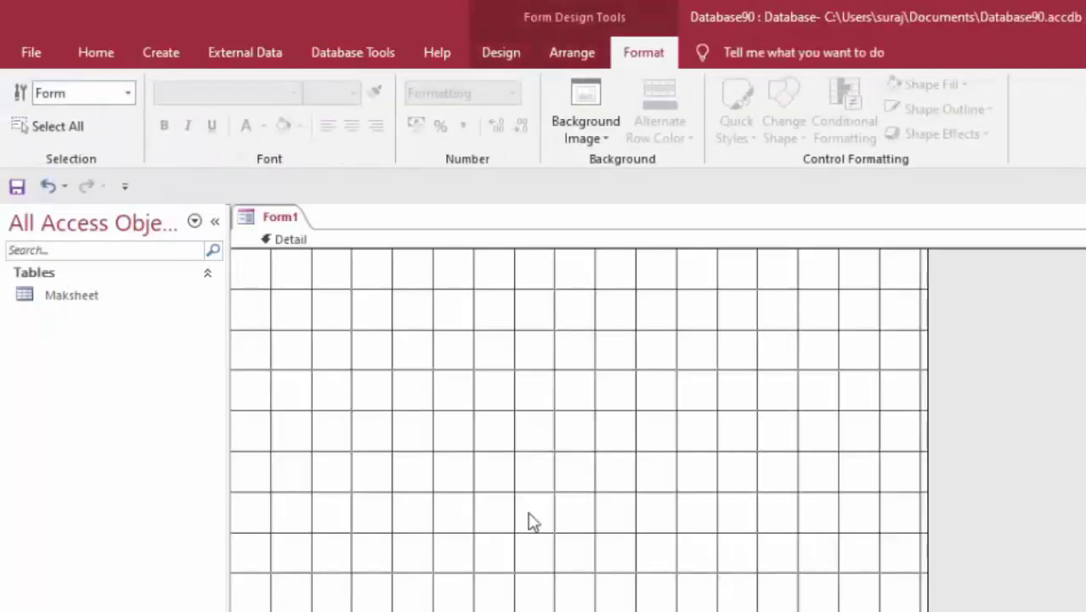
pyautogui.hotkey('alt', 'F8')
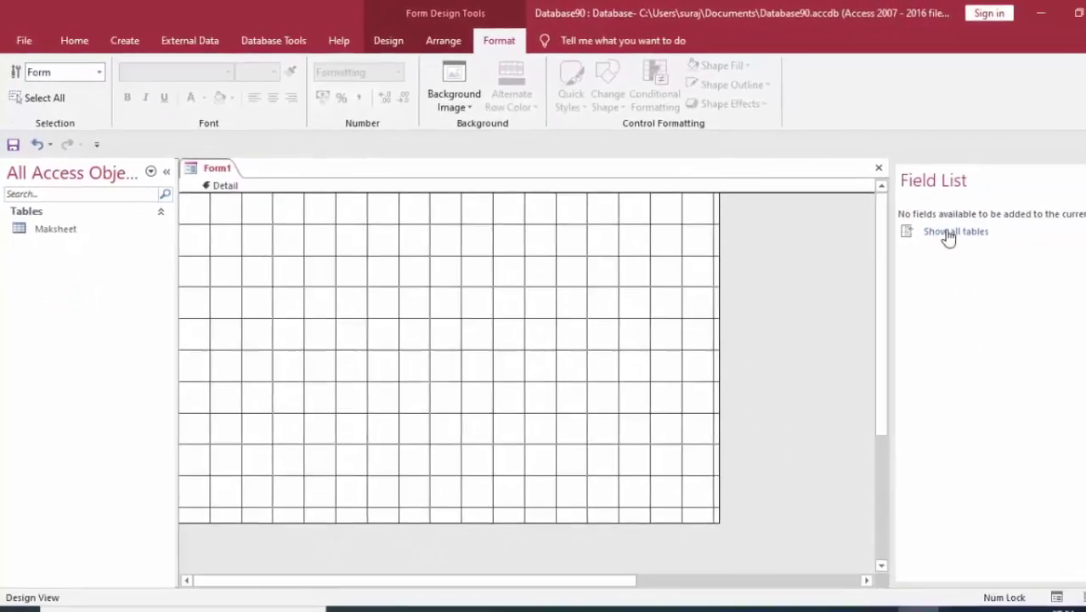
pyautogui.click(935, 234)
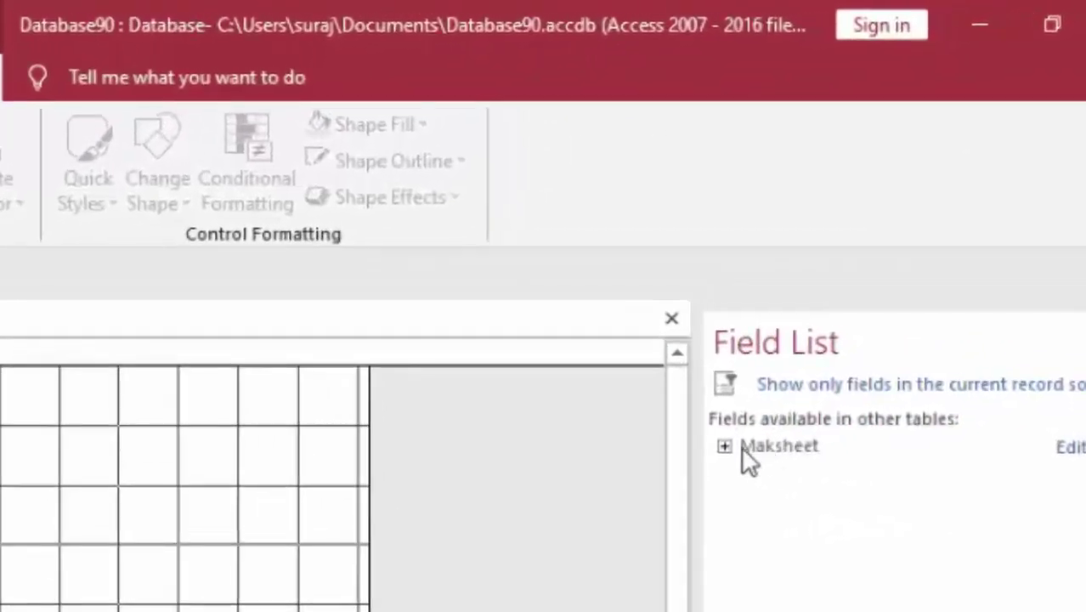
pyautogui.click(787, 369)
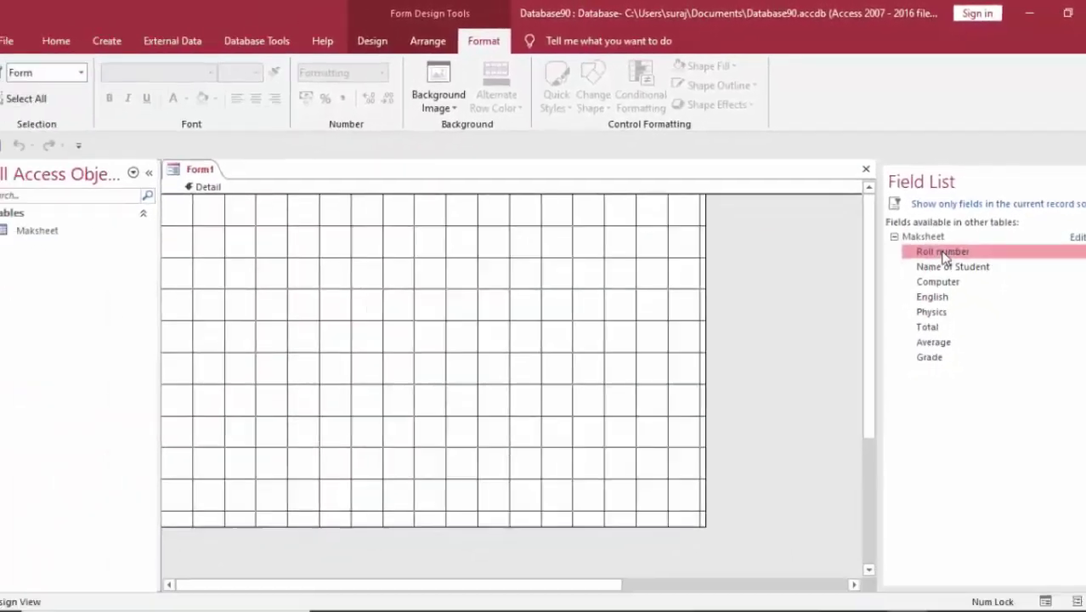
# Add Roll number, Name of Student, Computer, English, Physics, Total, Average and Grade, then narrow the grid
pyautogui.doubleClick(941, 253)
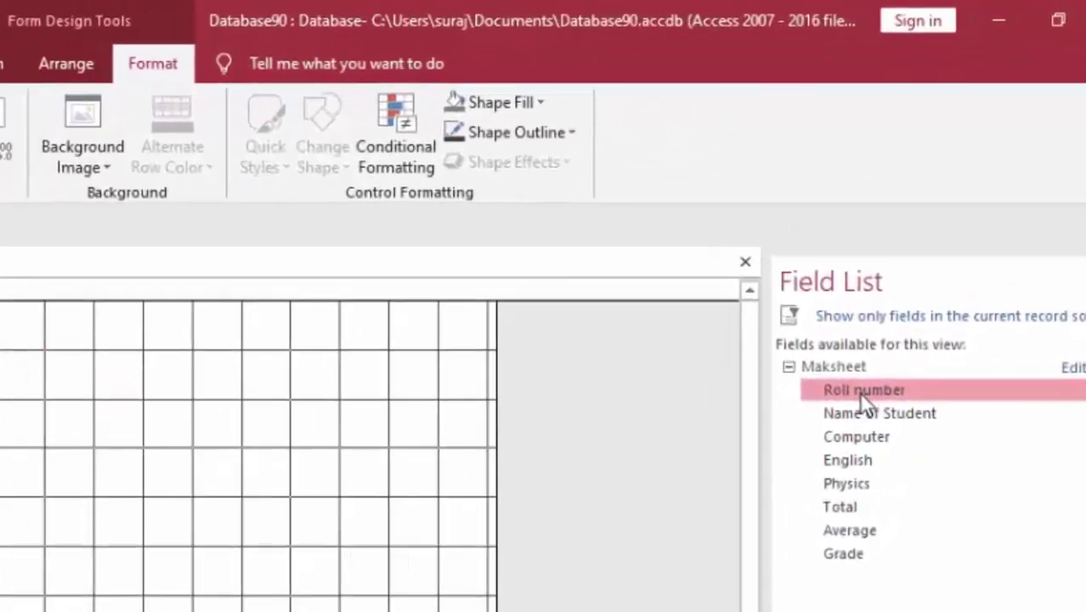
pyautogui.doubleClick(853, 422)
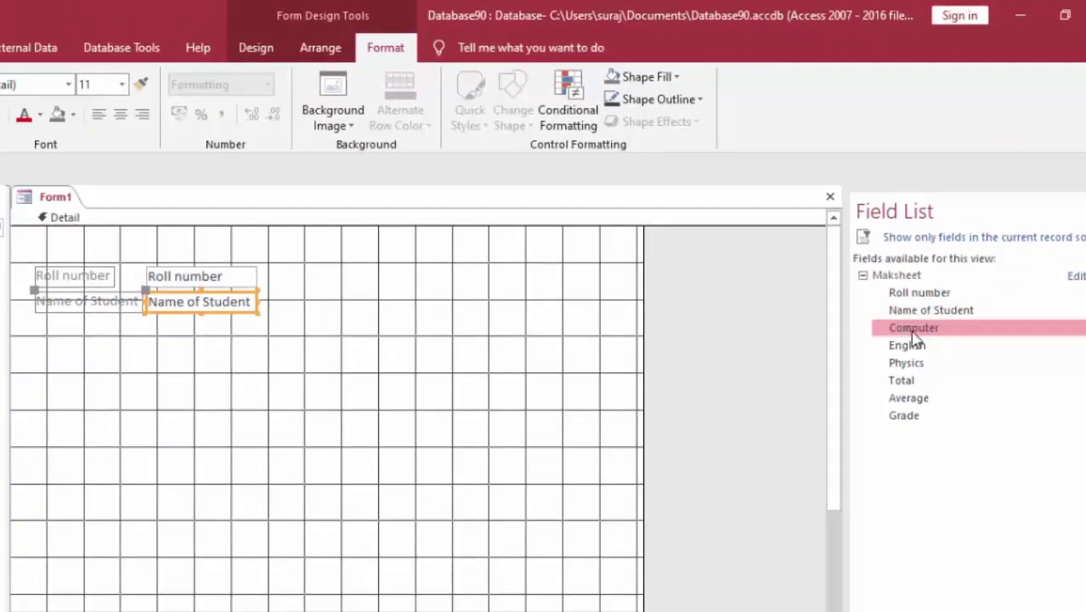
pyautogui.doubleClick(847, 441)
pyautogui.click(906, 345)
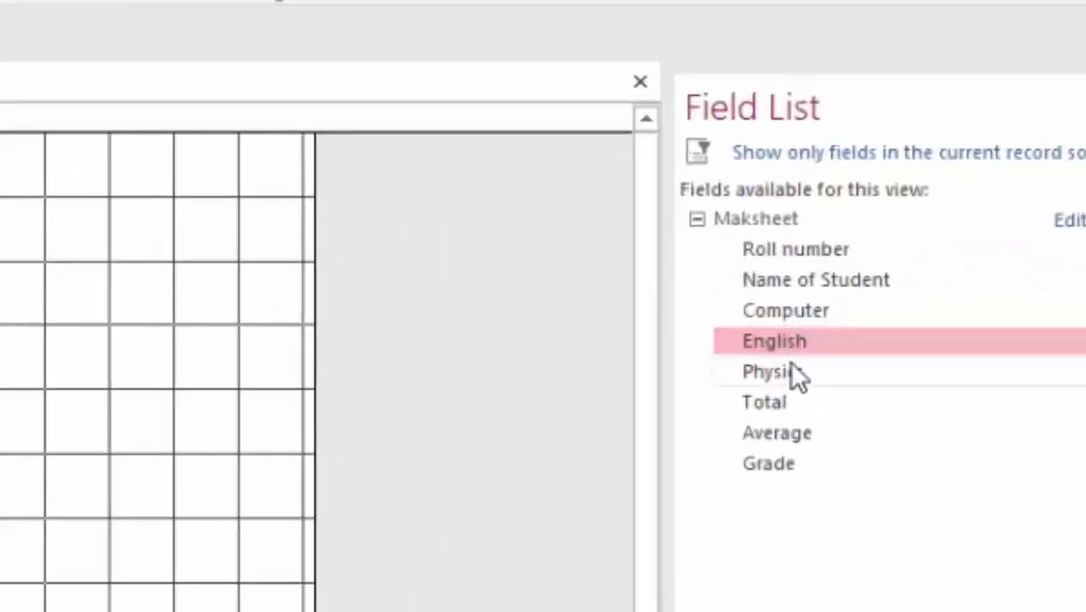
pyautogui.click(905, 363)
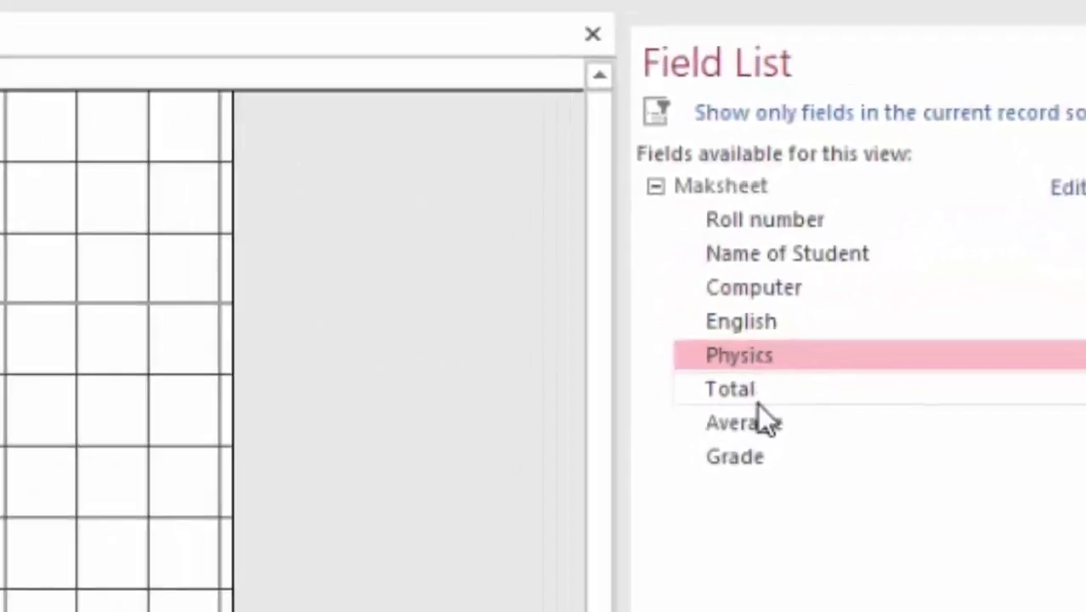
pyautogui.doubleClick(671, 425)
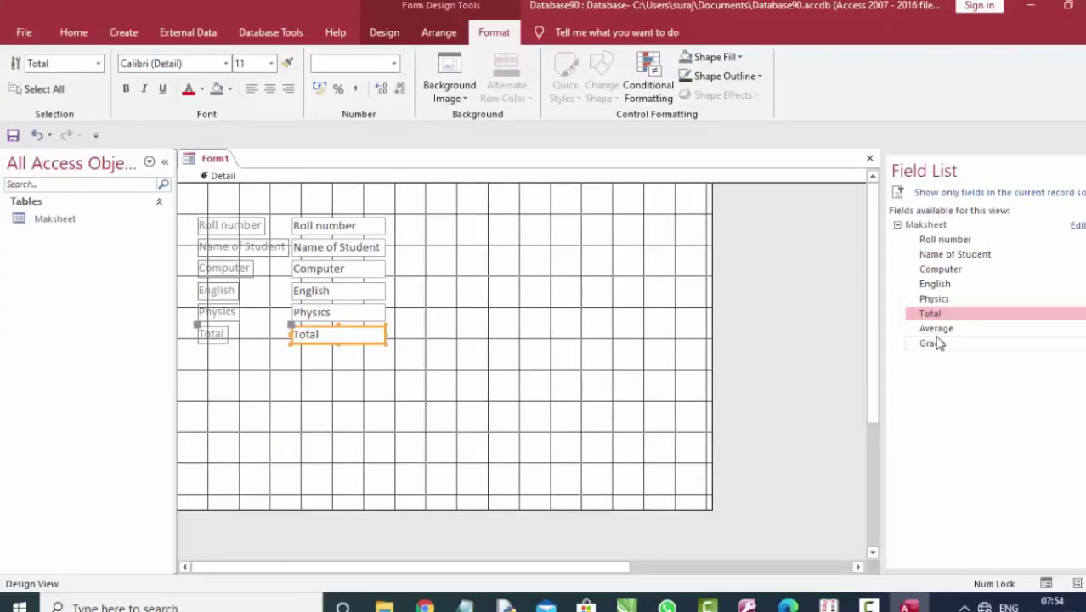
pyautogui.doubleClick(936, 330)
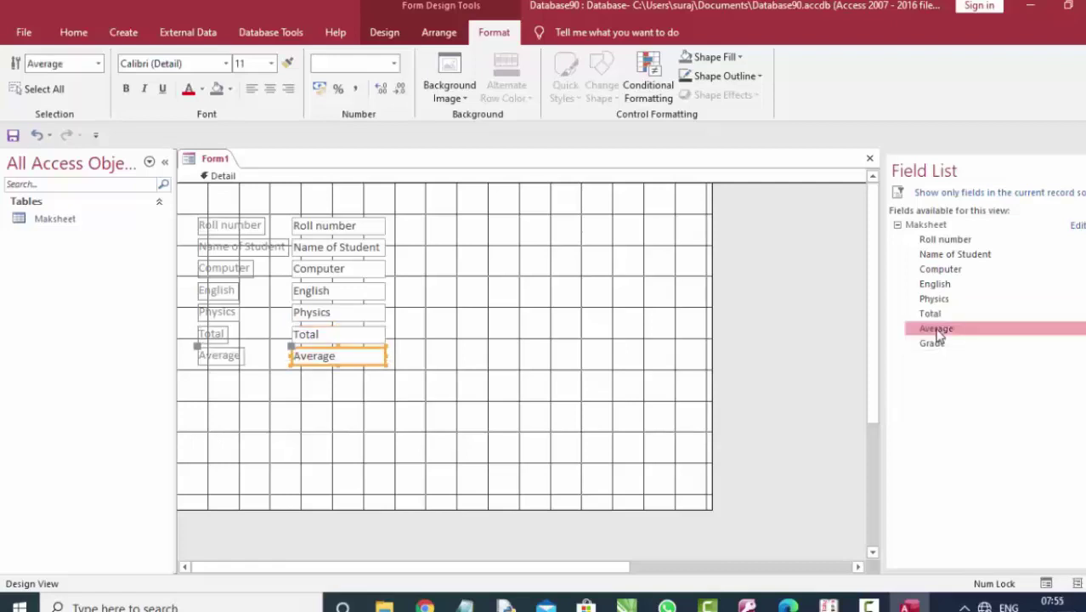
pyautogui.doubleClick(934, 346)
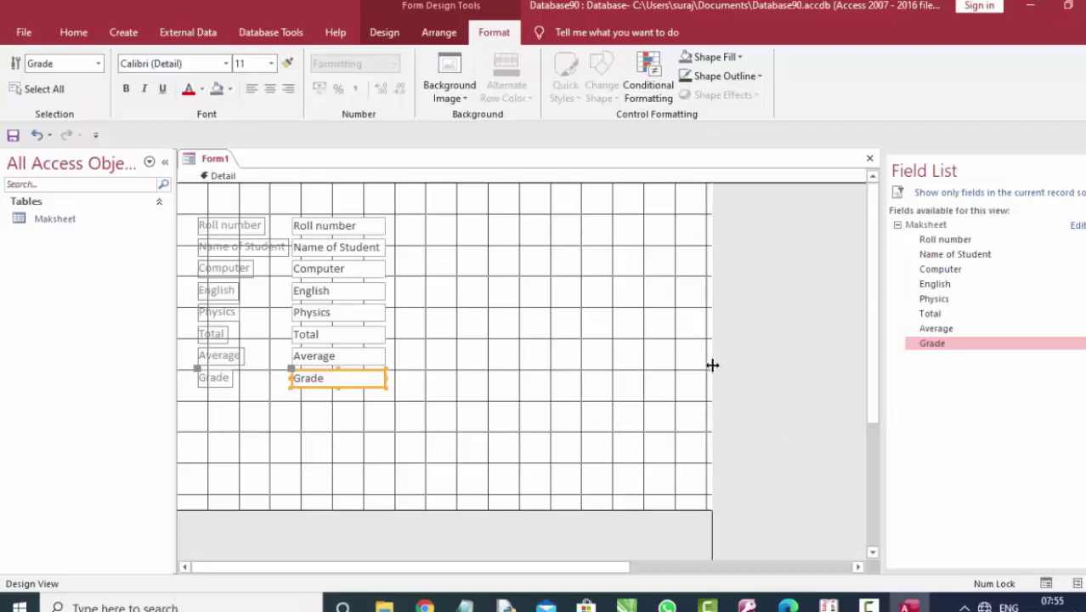
pyautogui.moveTo(711, 363); pyautogui.dragTo(520, 443)
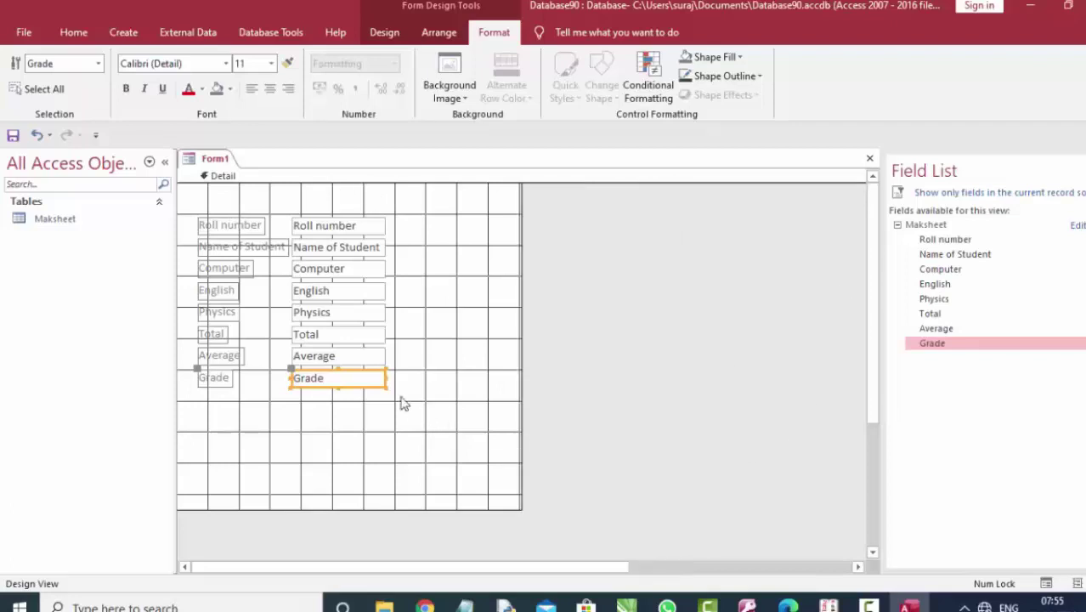
pyautogui.click(367, 338)
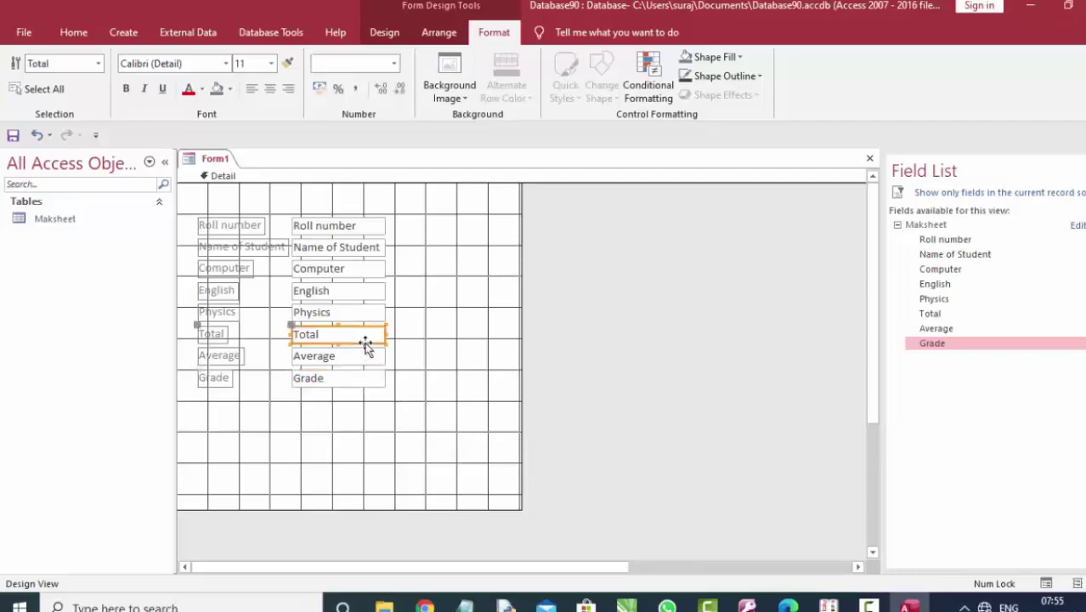
# Open the Total text box's Property Sheet on the All tab at Control Source
pyautogui.rightClick(366, 344)
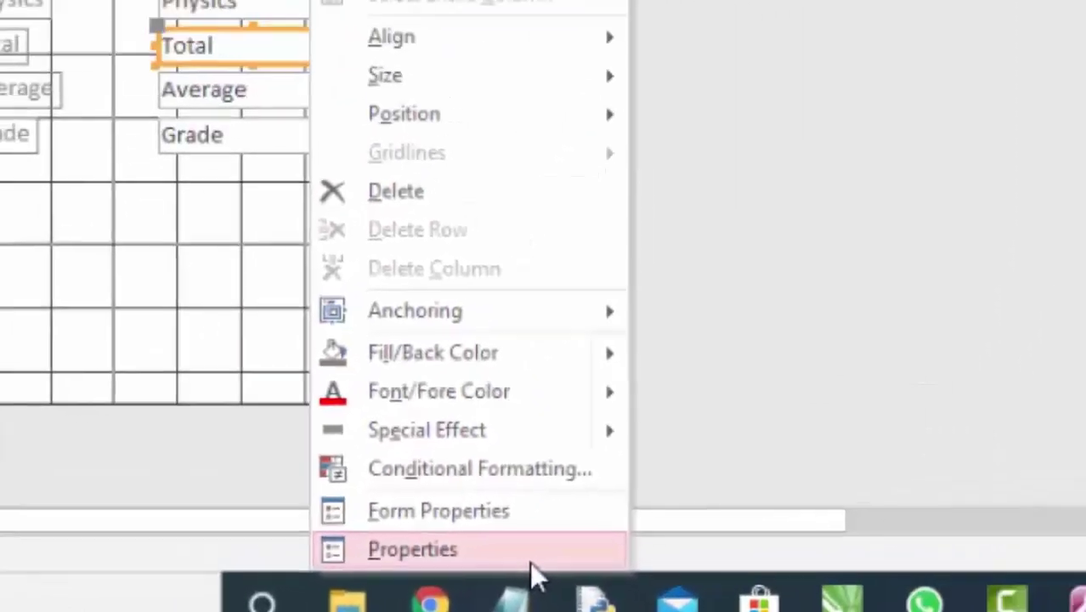
pyautogui.click(677, 542)
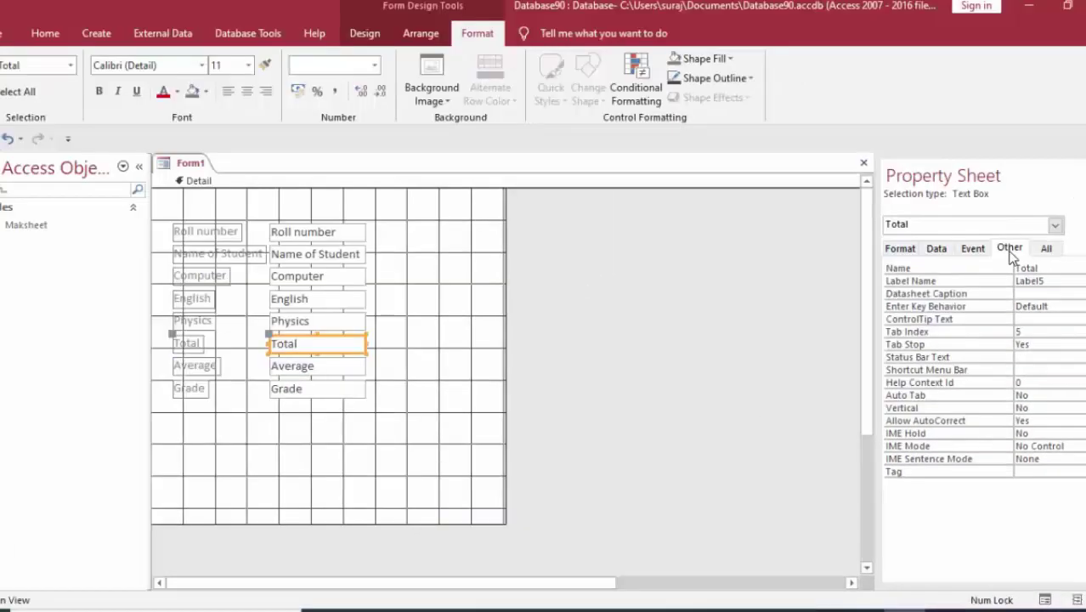
pyautogui.click(1047, 250)
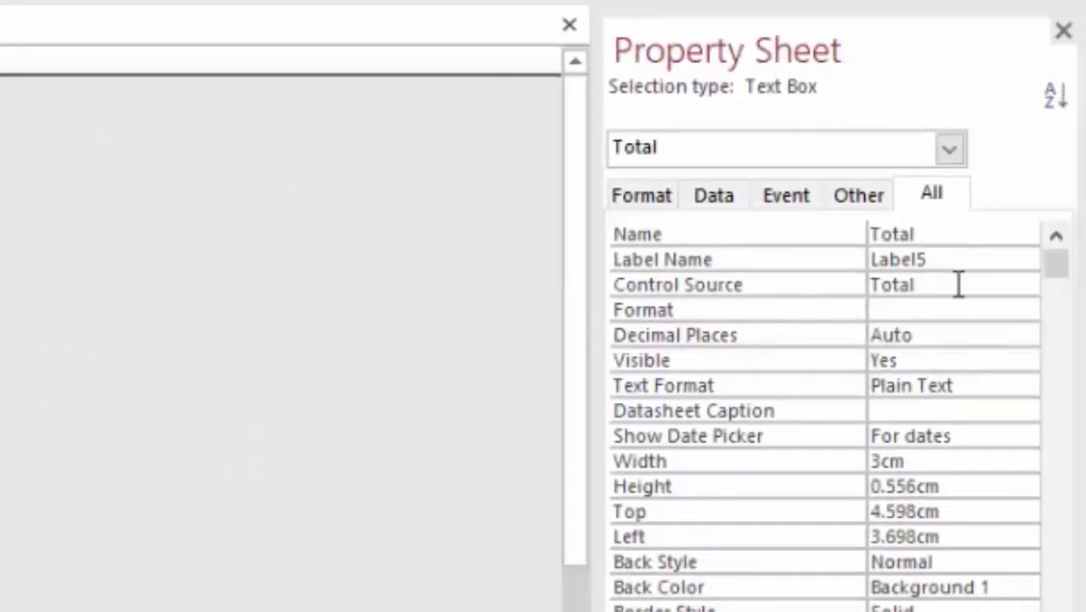
pyautogui.click(958, 284)
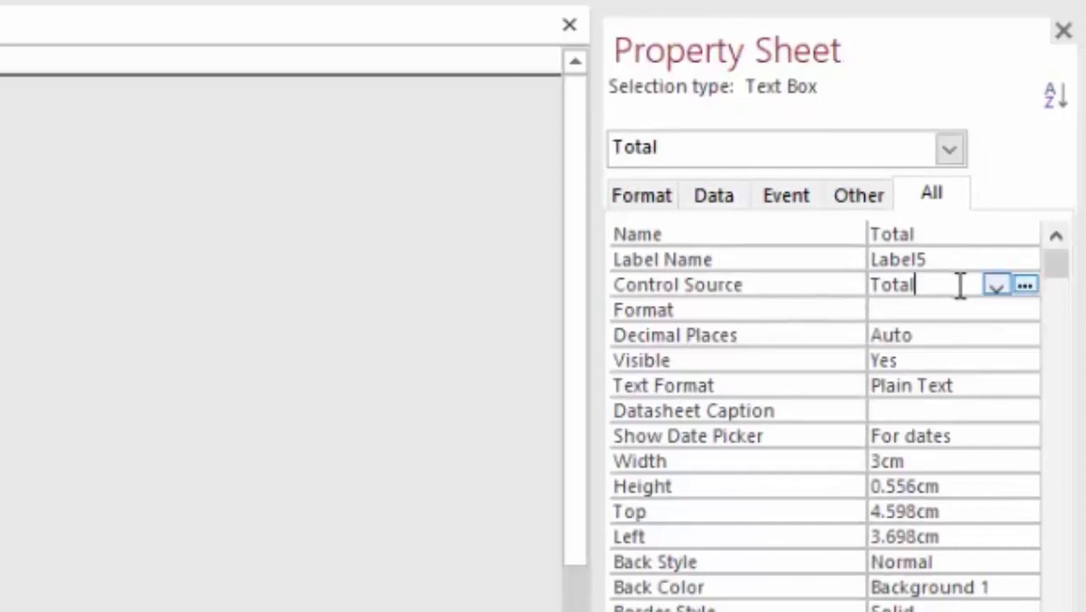
# Set the Total box's Control Source to =[Computer]+[English]+[Physics]
pyautogui.click(1025, 287)
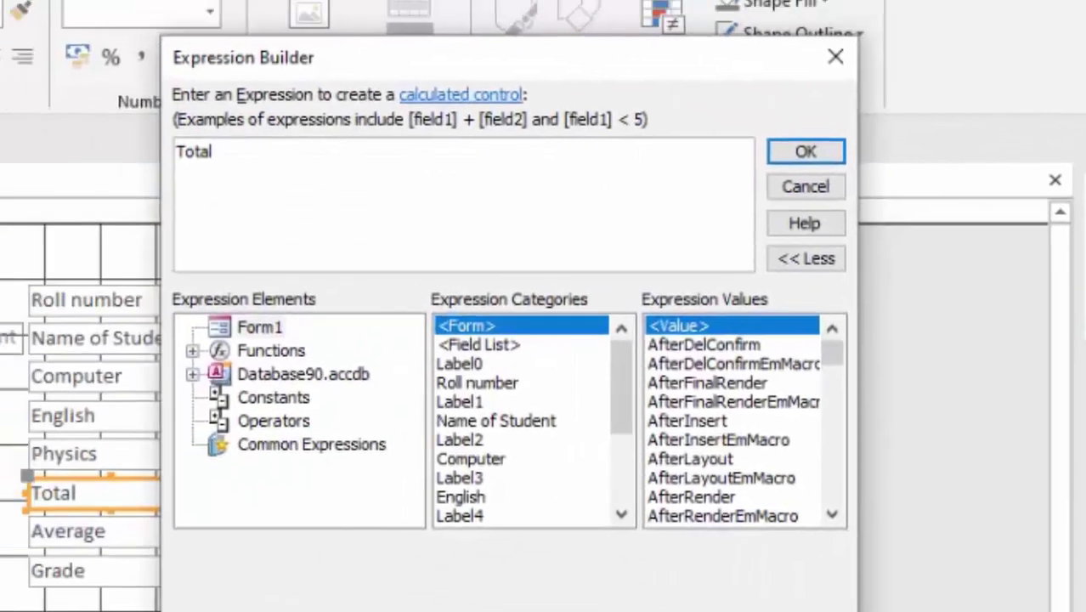
pyautogui.press('BackSpace')
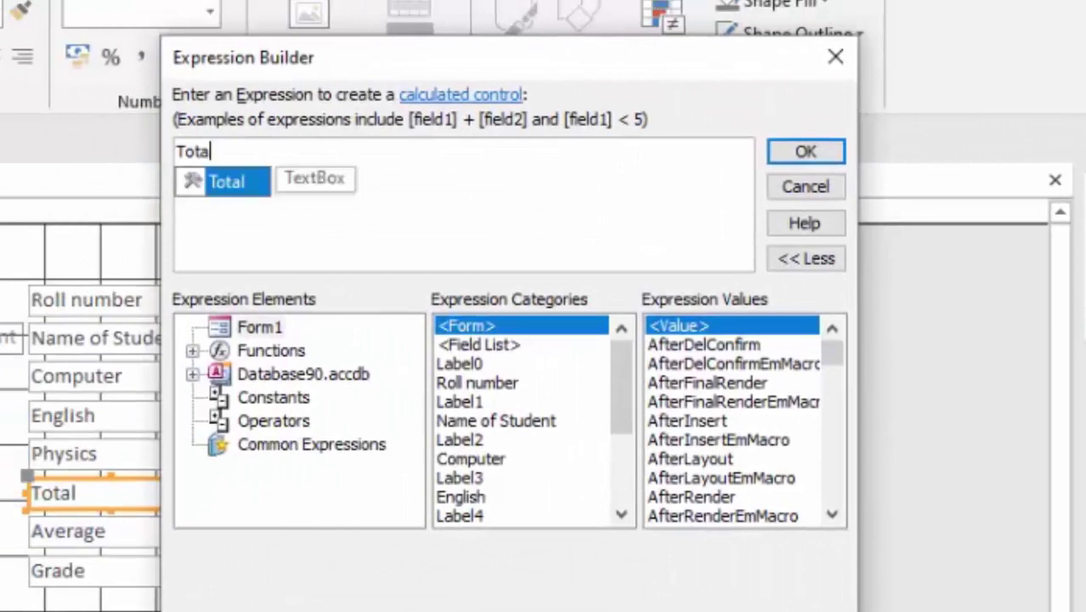
pyautogui.press('BackSpace')
pyautogui.press('BackSpace')
pyautogui.press('BackSpace')
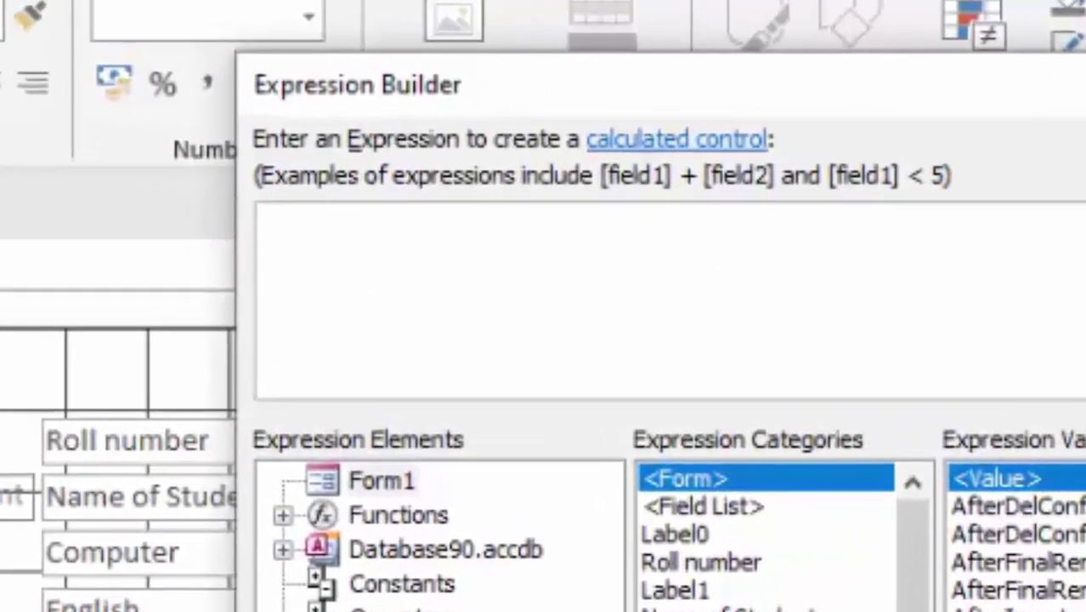
pyautogui.write('=')
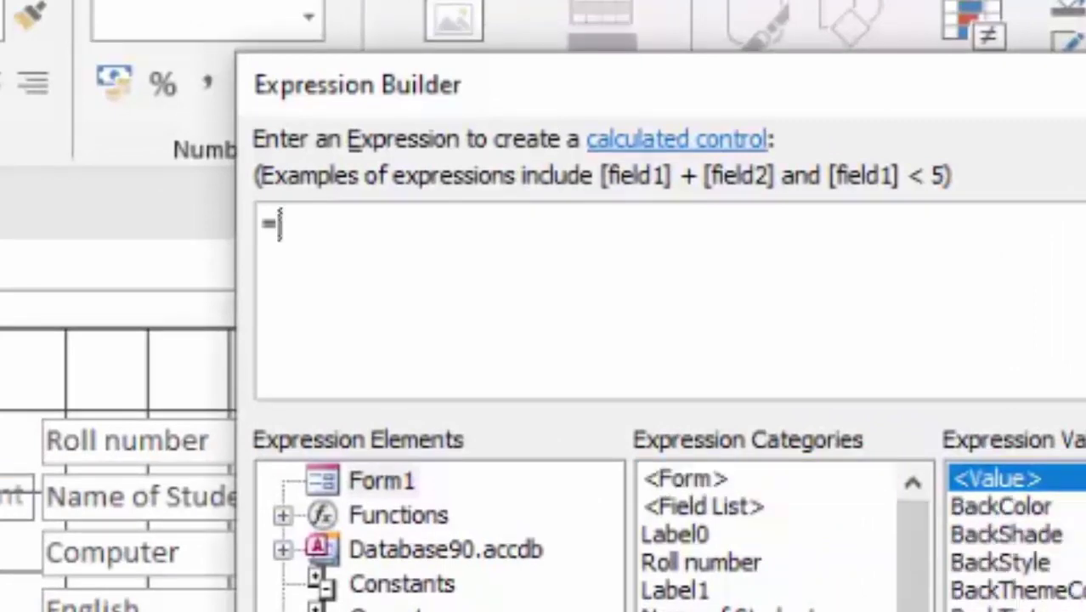
pyautogui.write('[Computer] ')
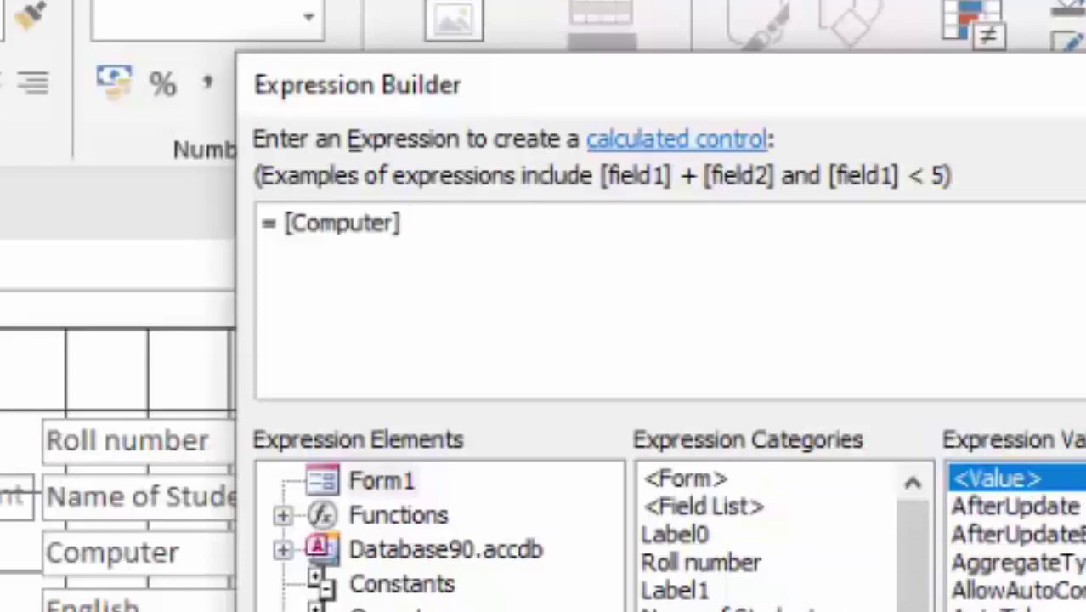
pyautogui.write('+')
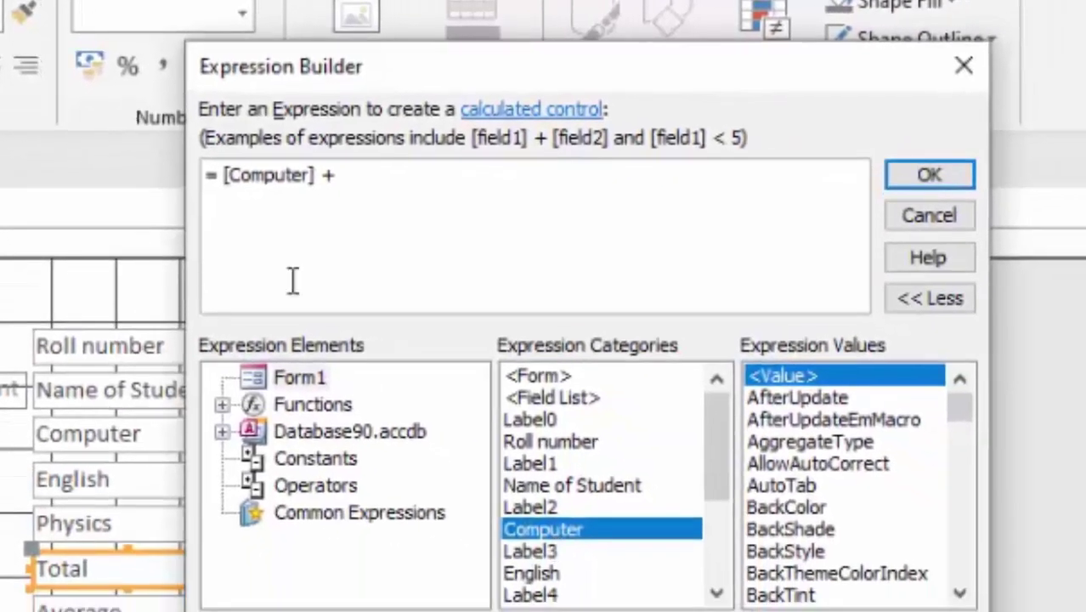
pyautogui.doubleClick(561, 576)
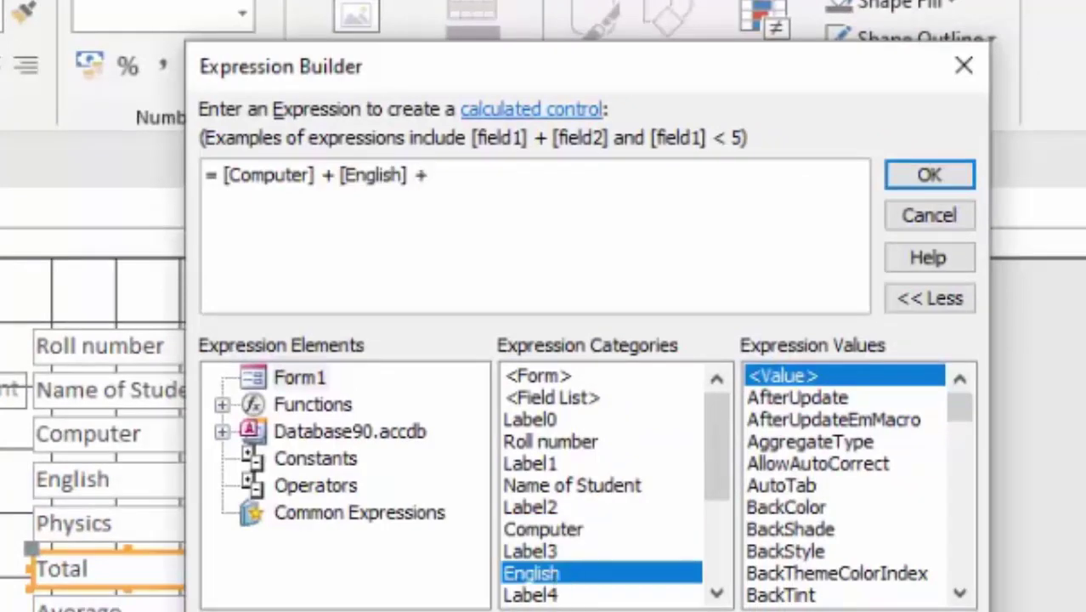
pyautogui.scroll(-1, 577, 526)
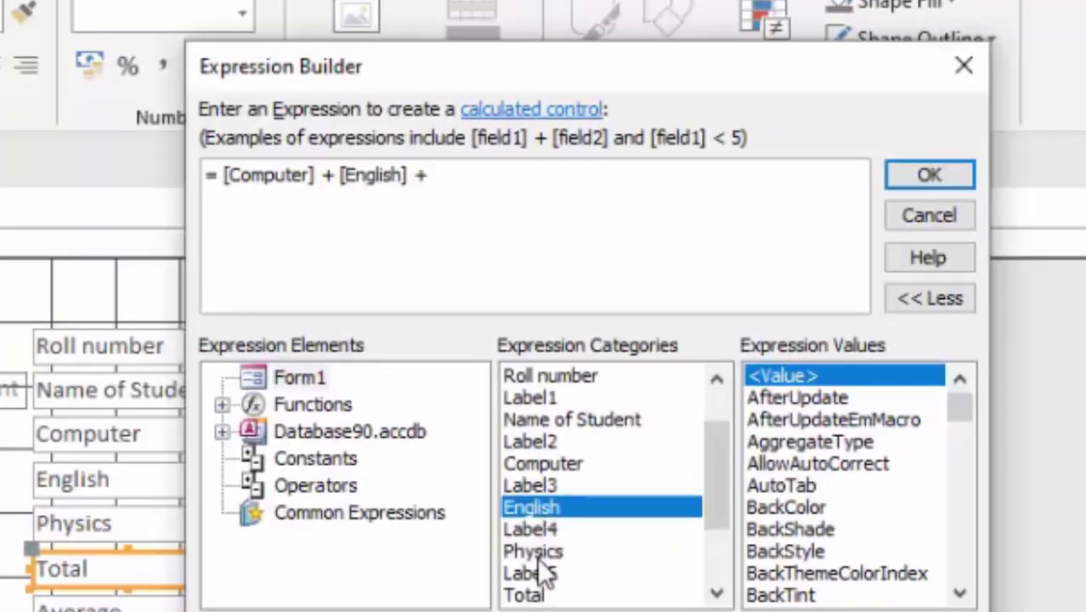
pyautogui.doubleClick(535, 550)
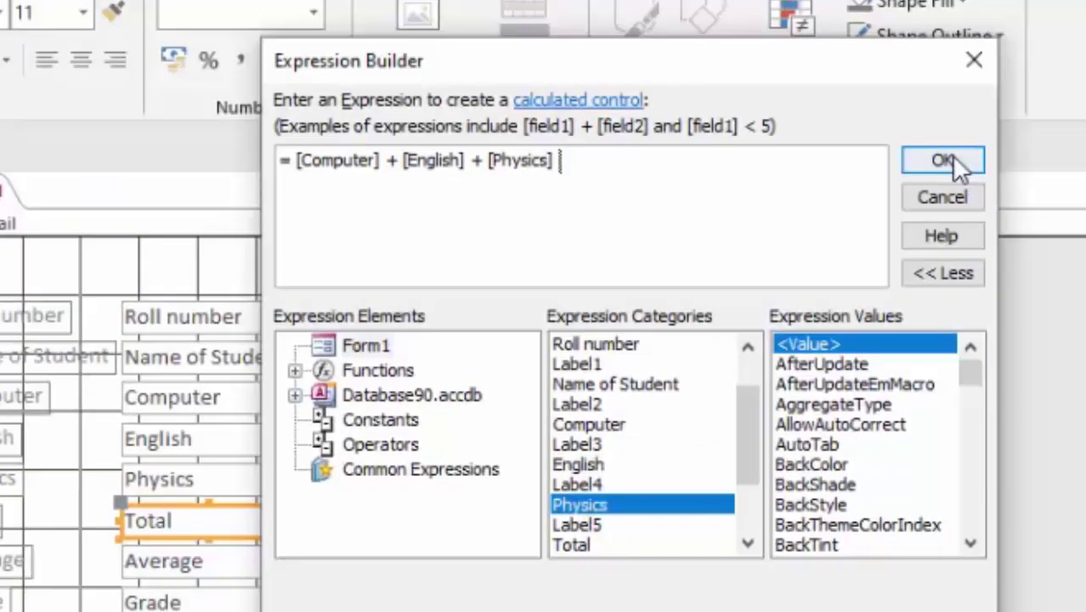
pyautogui.click(938, 178)
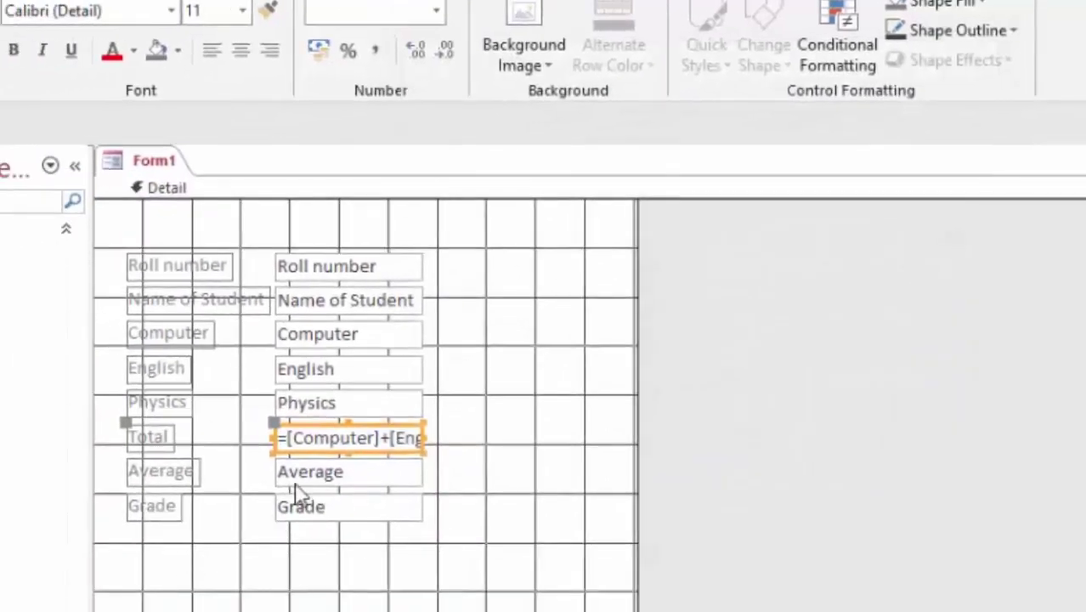
pyautogui.click(300, 479)
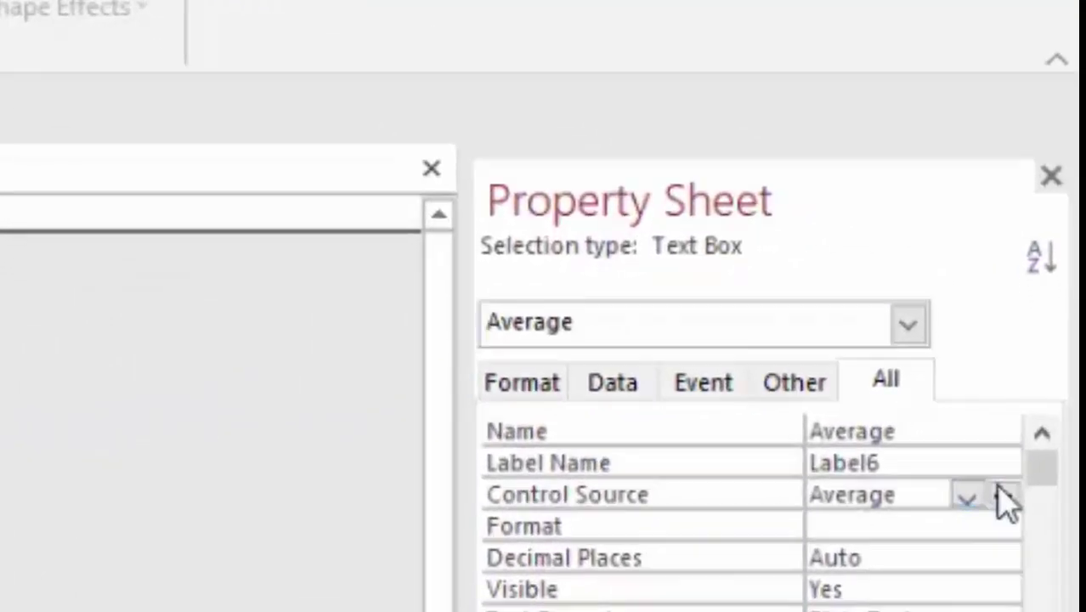
pyautogui.click(1005, 498)
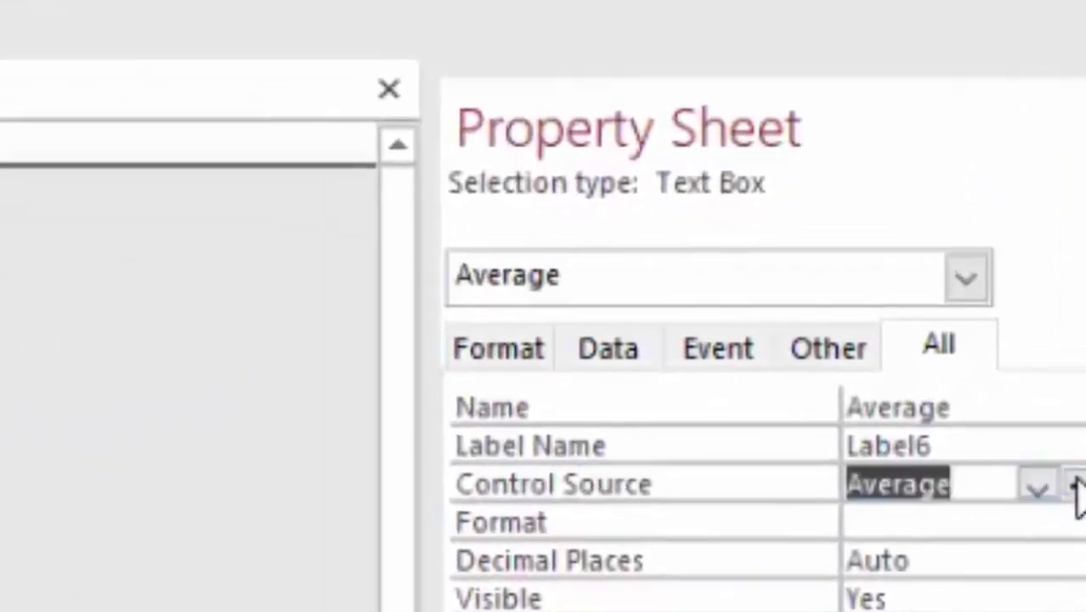
# Replace the Average box's Control Source with =[Total]/3
pyautogui.press('BackSpace')
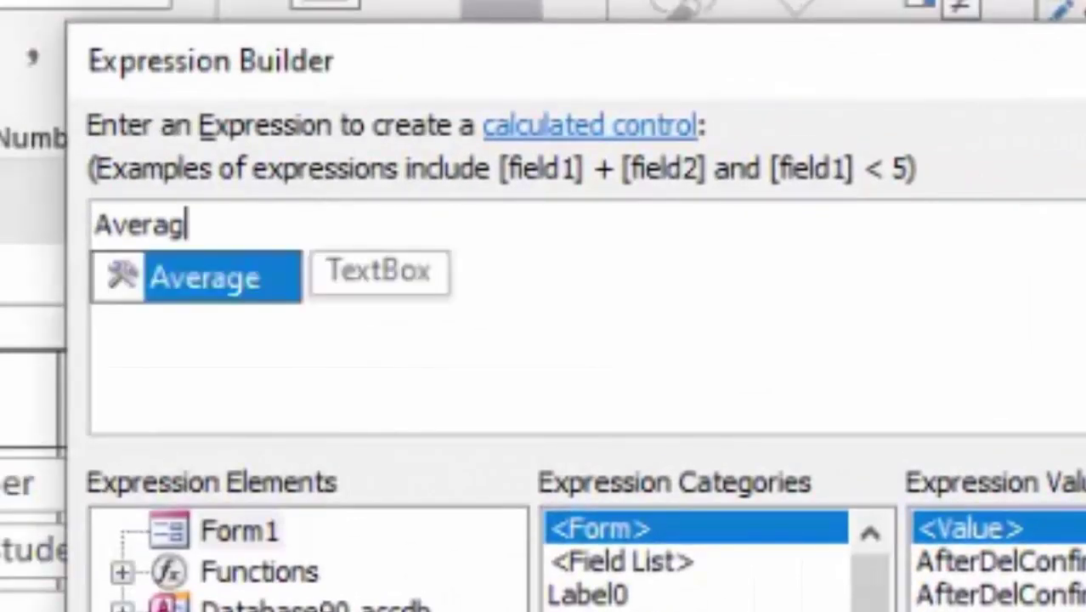
pyautogui.press('BackSpace')
pyautogui.press('BackSpace')
pyautogui.press('BackSpace')
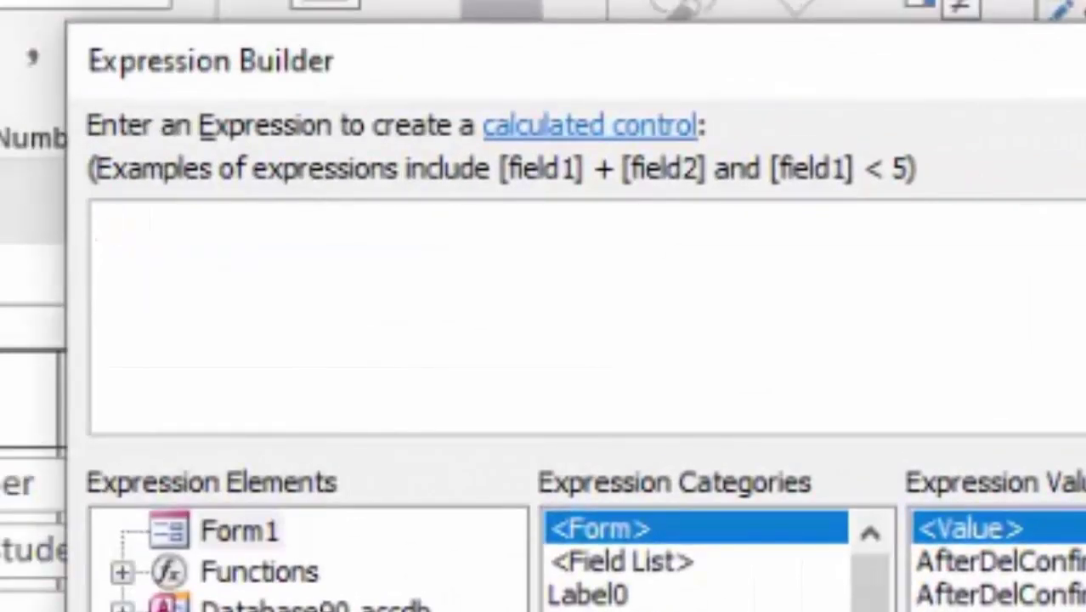
pyautogui.write('=')
pyautogui.write('[T')
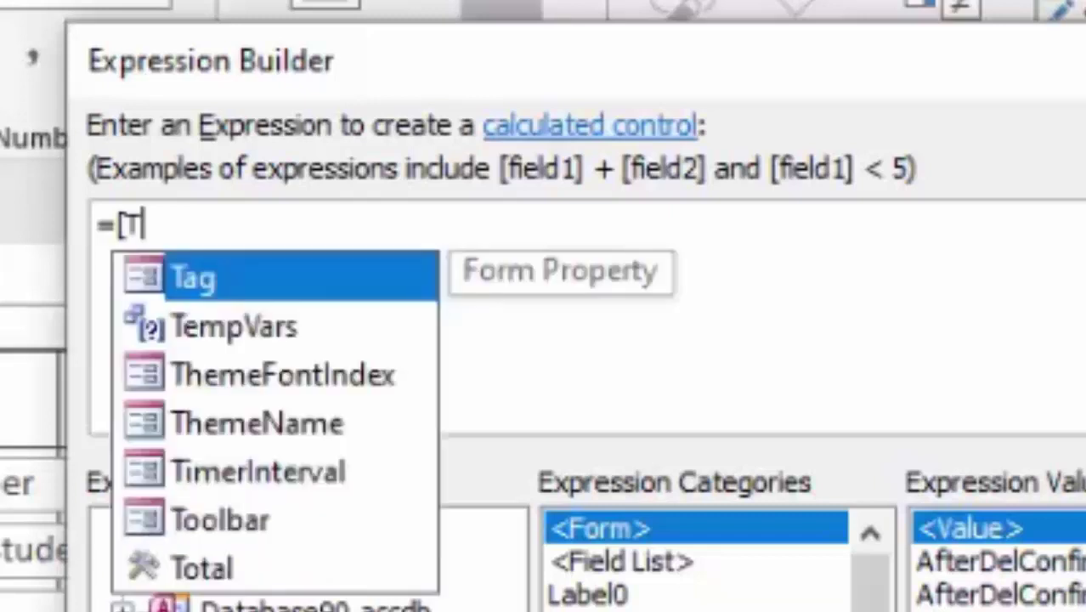
pyautogui.write('p')
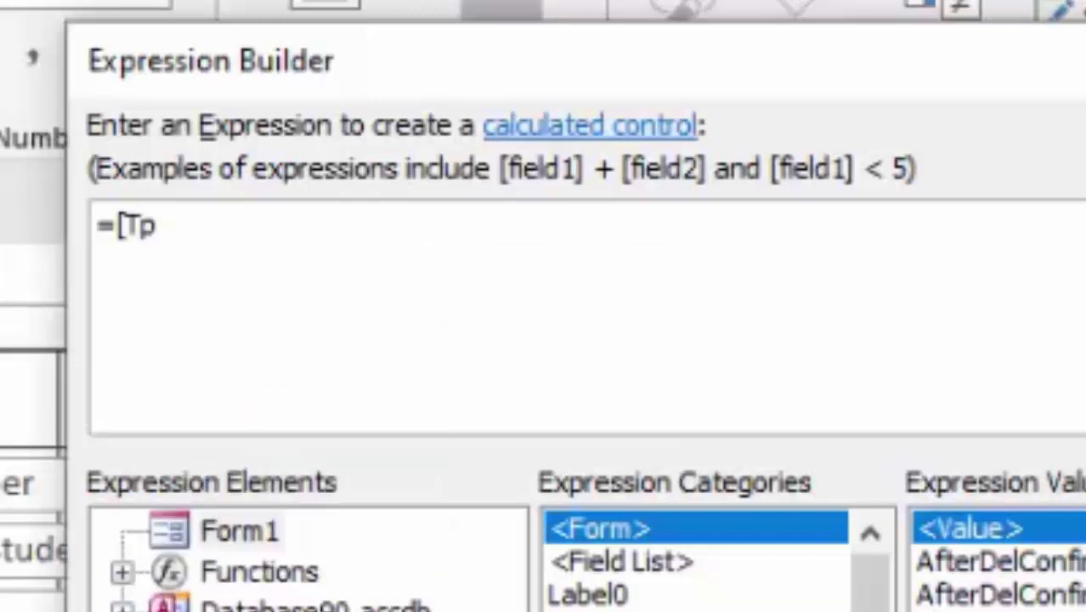
pyautogui.press('BackSpace')
pyautogui.write('otal]')
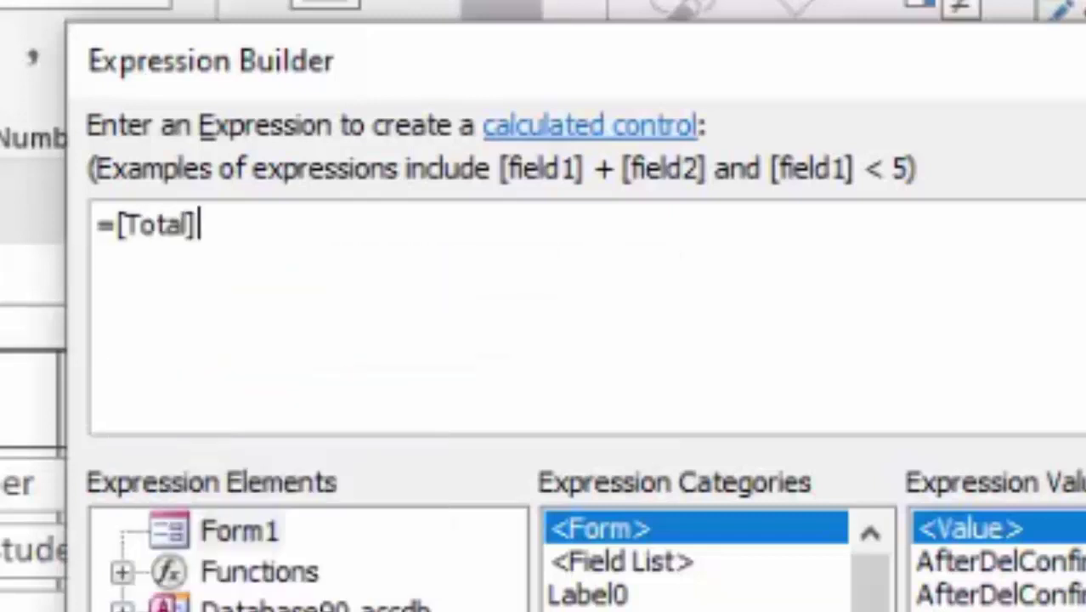
pyautogui.write('/')
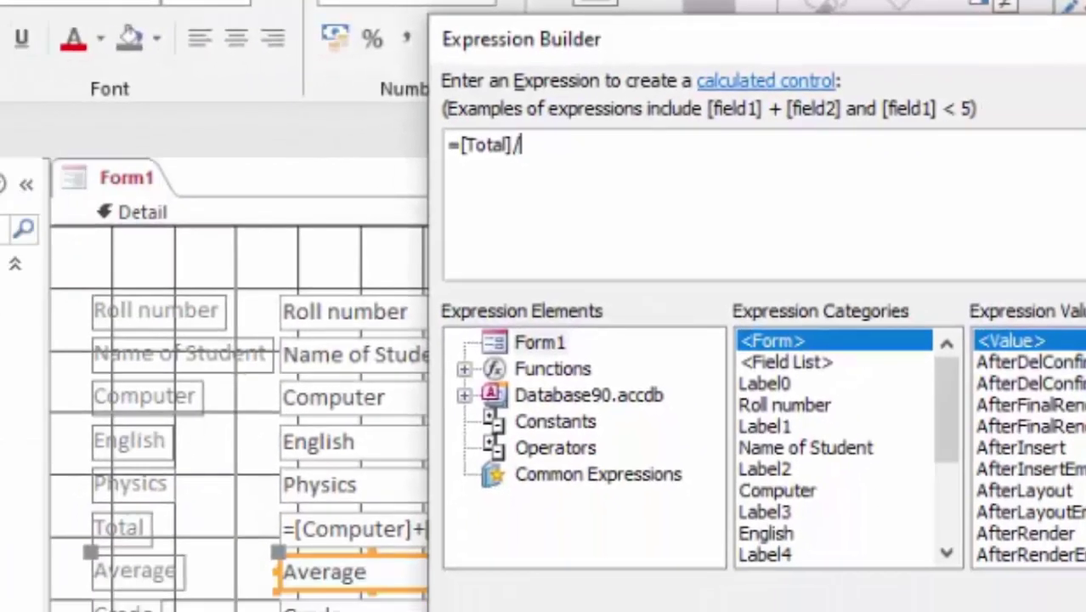
pyautogui.write('3')
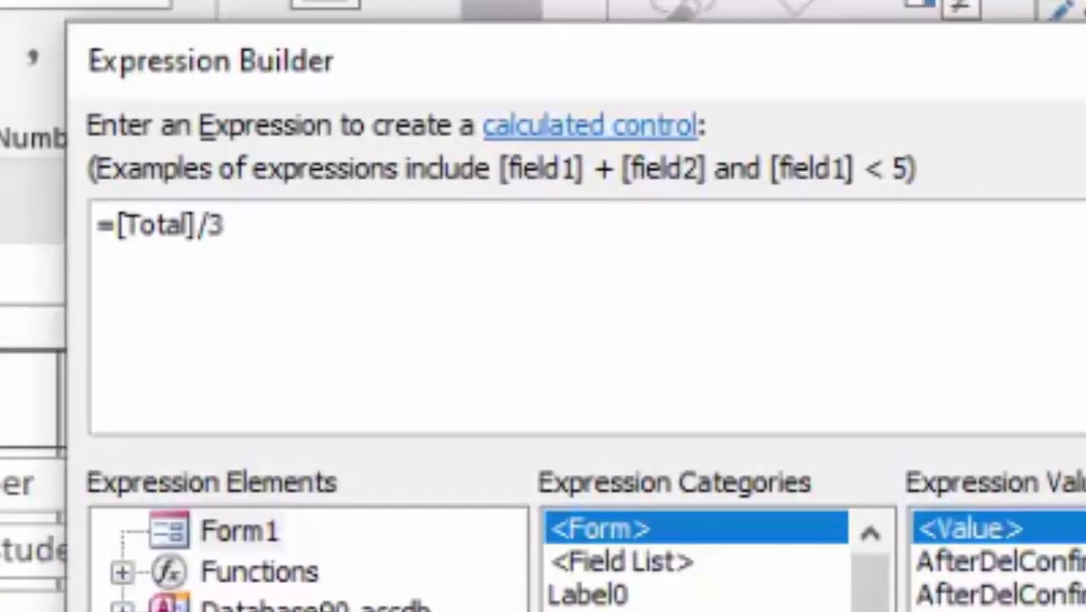
pyautogui.press('Return')
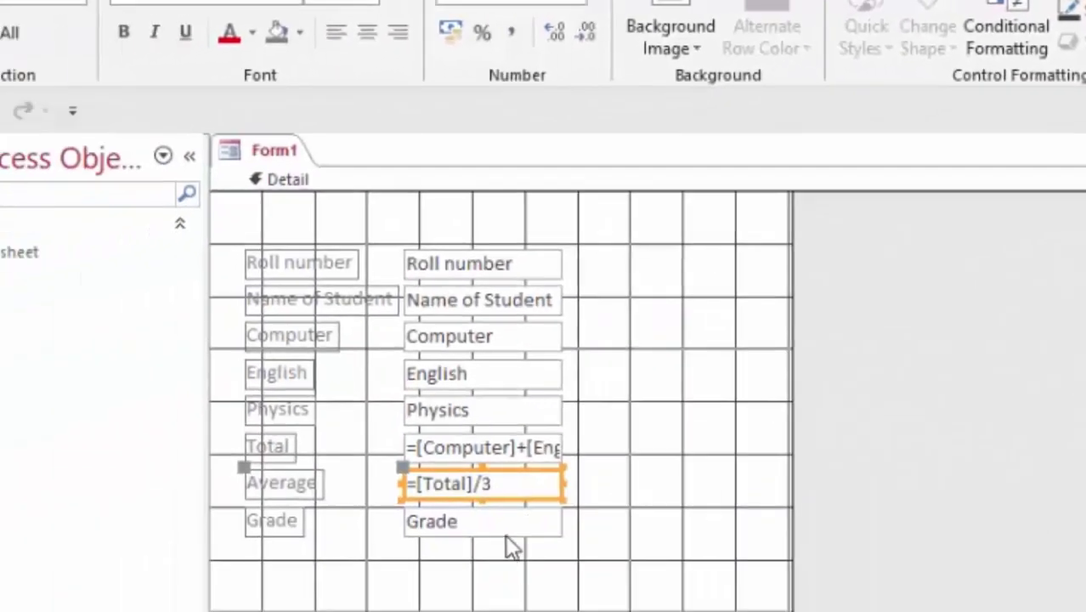
# Open the Grade box's properties and start building its Control Source expression
pyautogui.click(508, 543)
pyautogui.rightClick(507, 544)
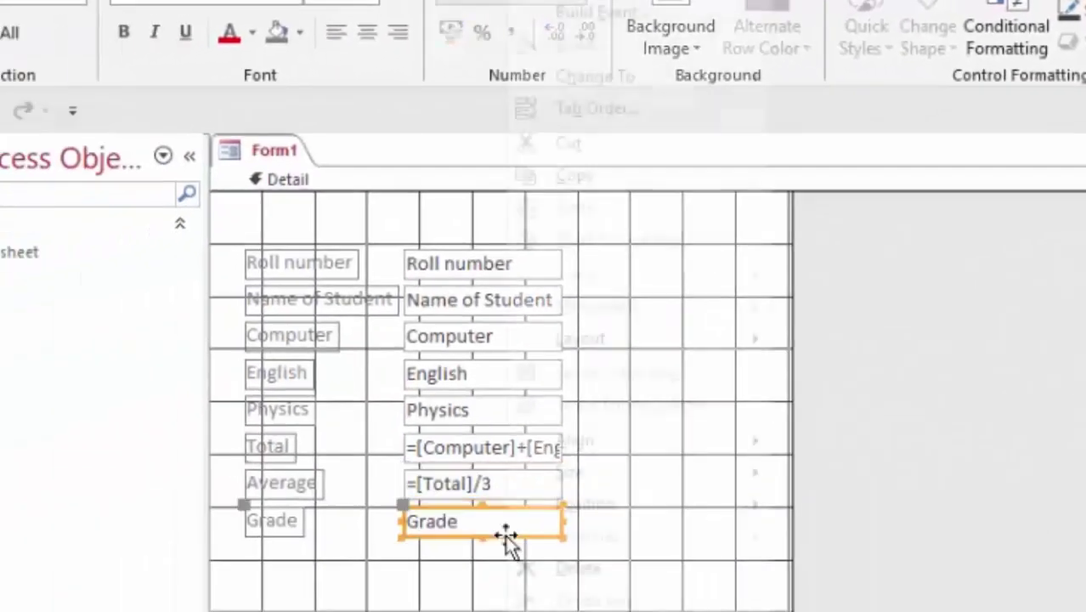
pyautogui.click(1051, 604)
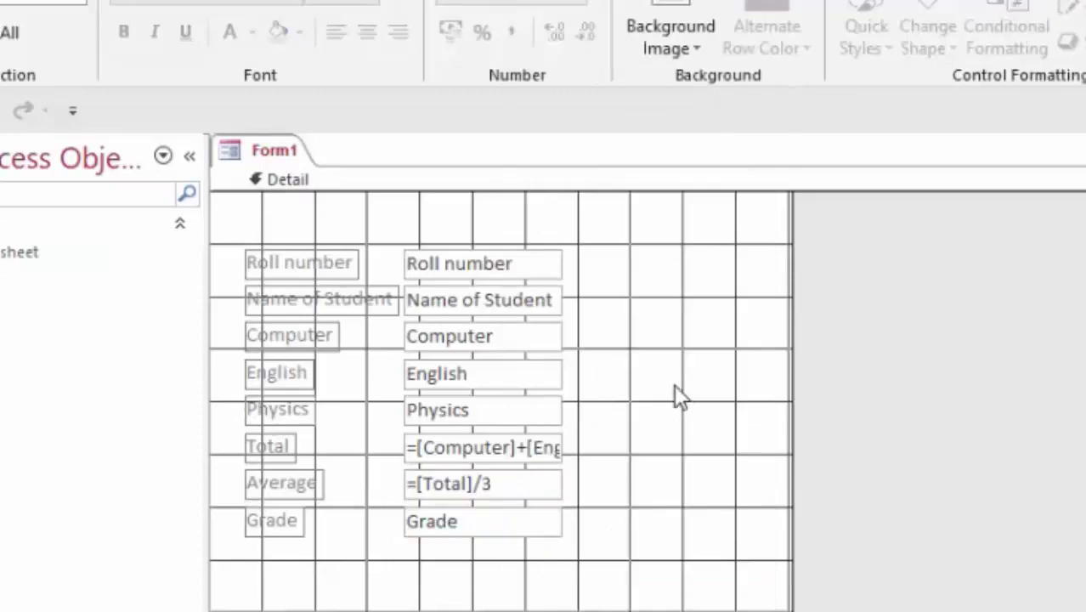
pyautogui.doubleClick(496, 527)
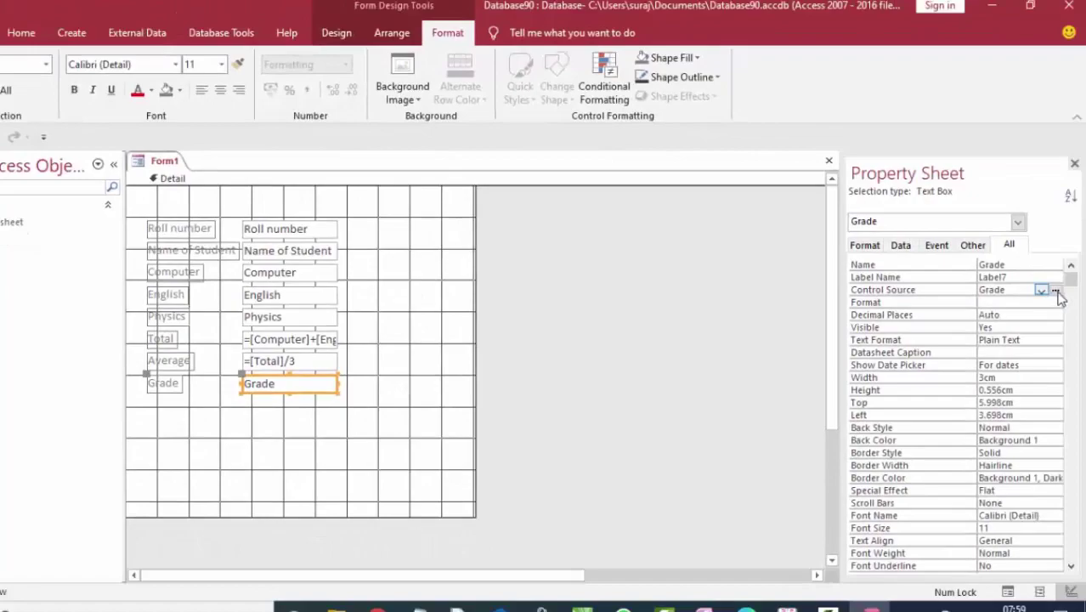
pyautogui.click(1055, 292)
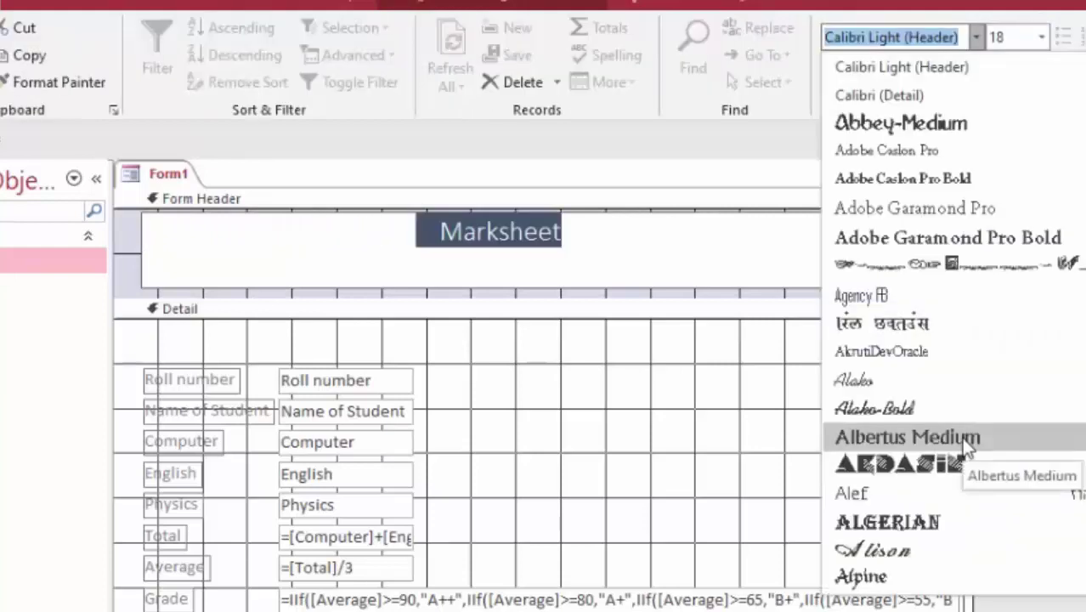
# Retype the header title as मार्कशीट in Ajay Normal font and centre it
pyautogui.scroll(-1, 961, 436)
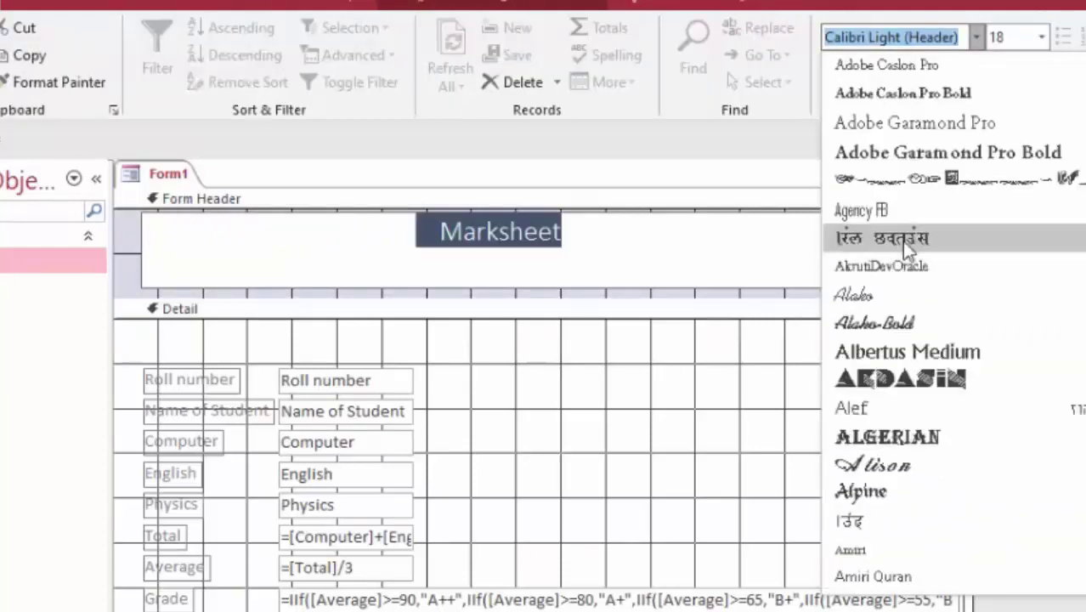
pyautogui.press('Escape')
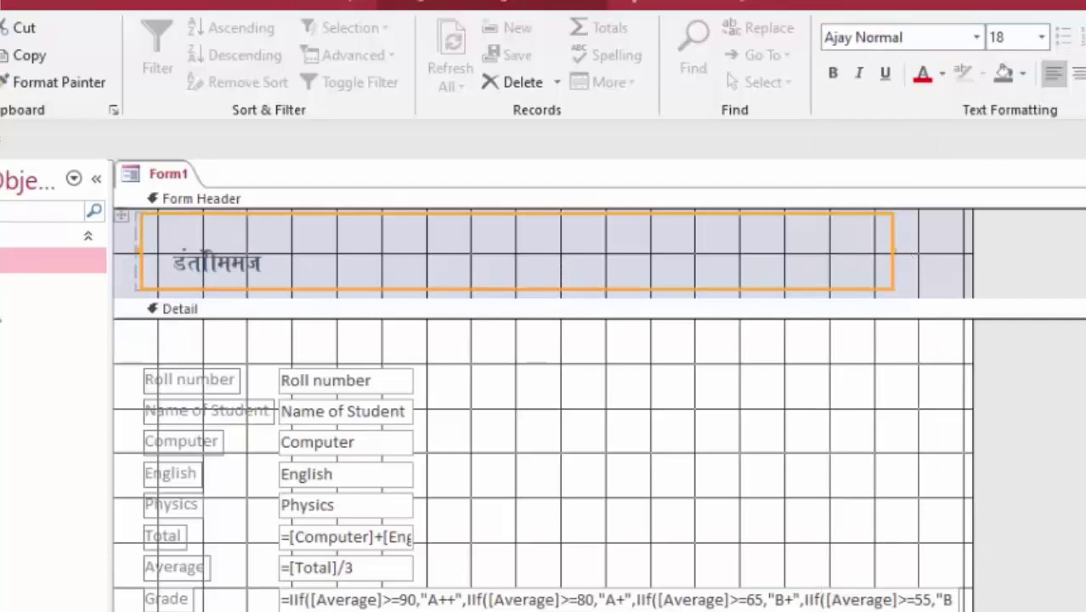
pyautogui.click(307, 264)
pyautogui.moveTo(306, 264); pyautogui.dragTo(145, 264)
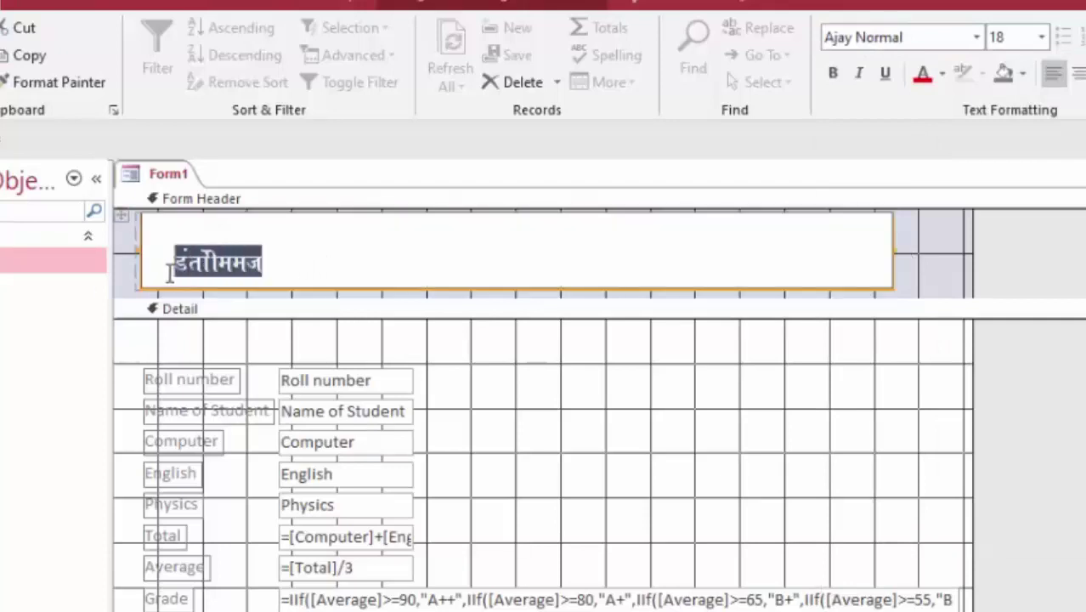
pyautogui.press('BackSpace')
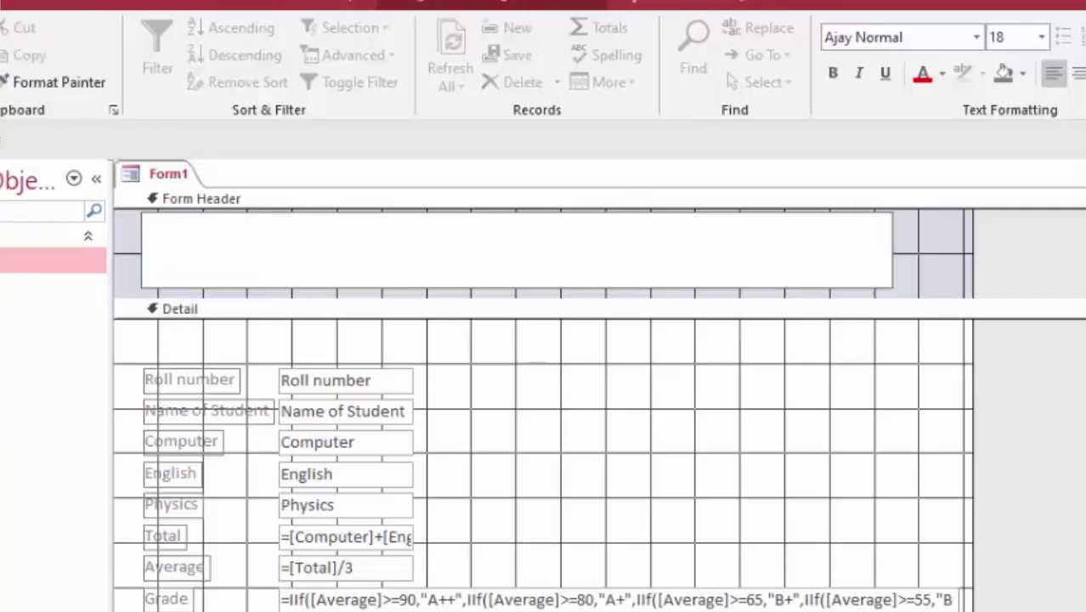
pyautogui.write('म')
pyautogui.write('ा')
pyautogui.write('कशोब')
pyautogui.write('ीअ')
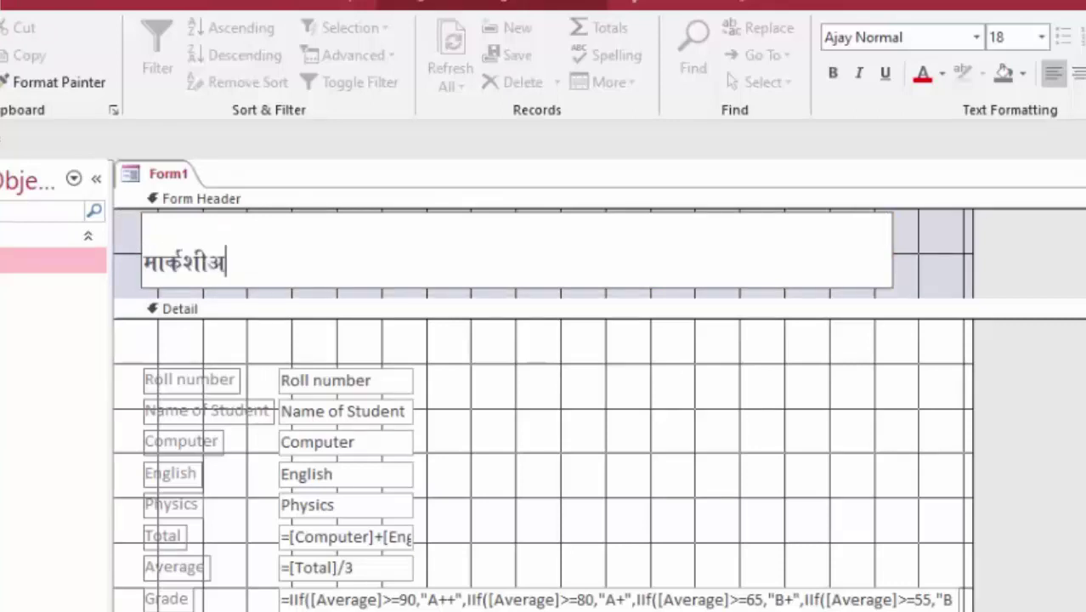
pyautogui.press('BackSpace')
pyautogui.write('ट')
pyautogui.moveTo(243, 263); pyautogui.dragTo(146, 263)
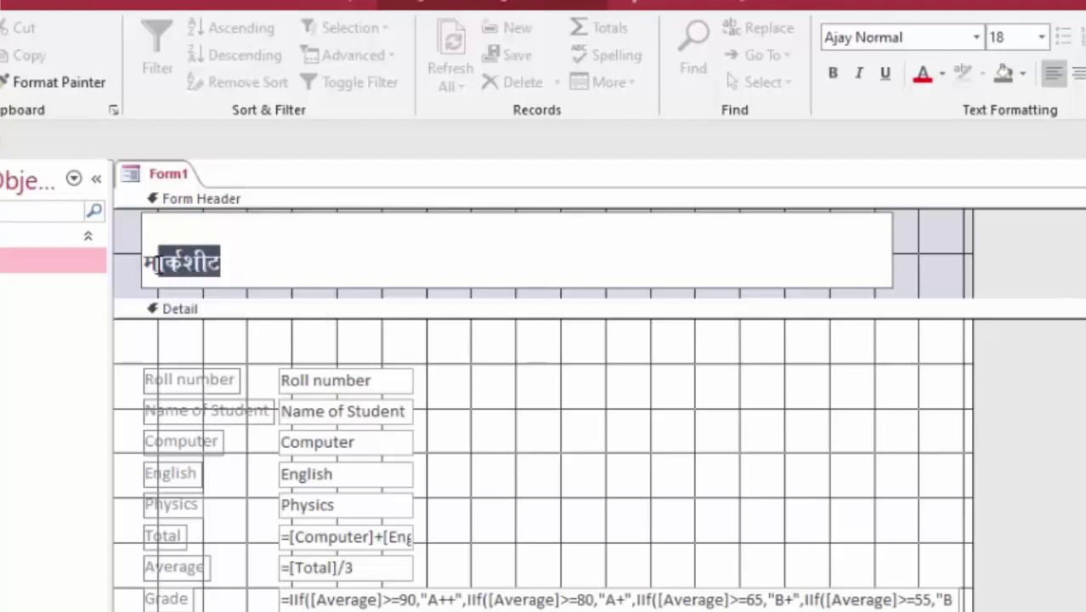
pyautogui.hotkey('ctrl', 'e')
pyautogui.click(626, 408)
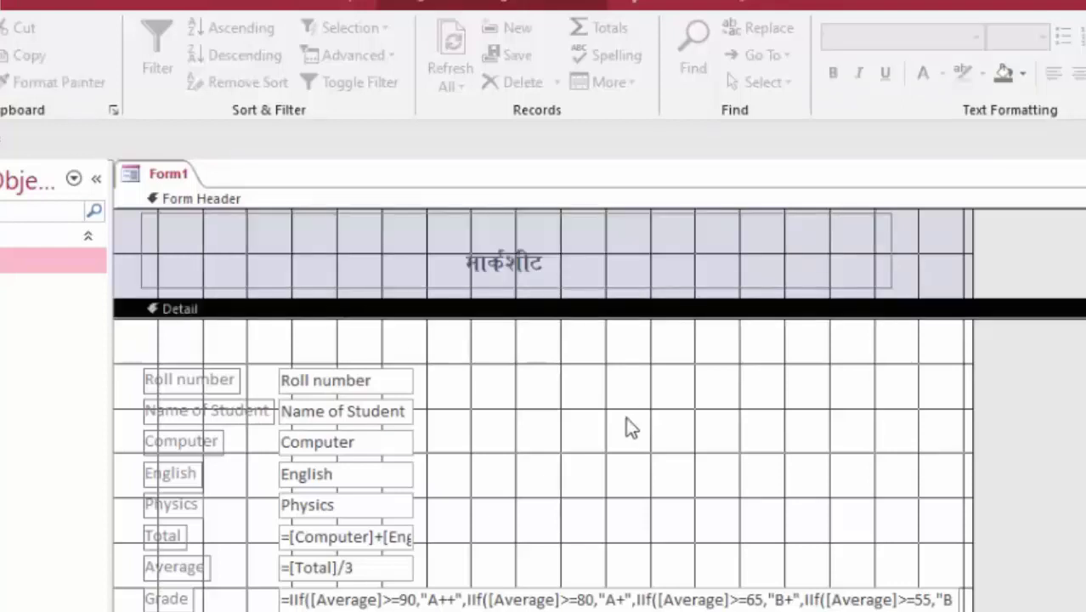
# Give the मार्कशीट title label a green background
pyautogui.click(625, 281)
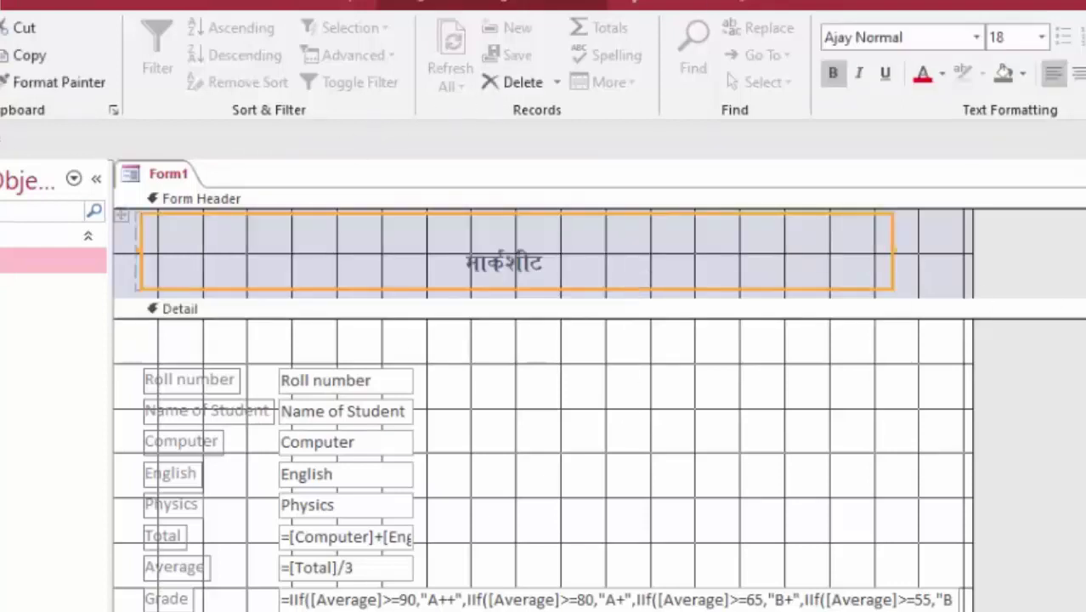
pyautogui.click(1021, 75)
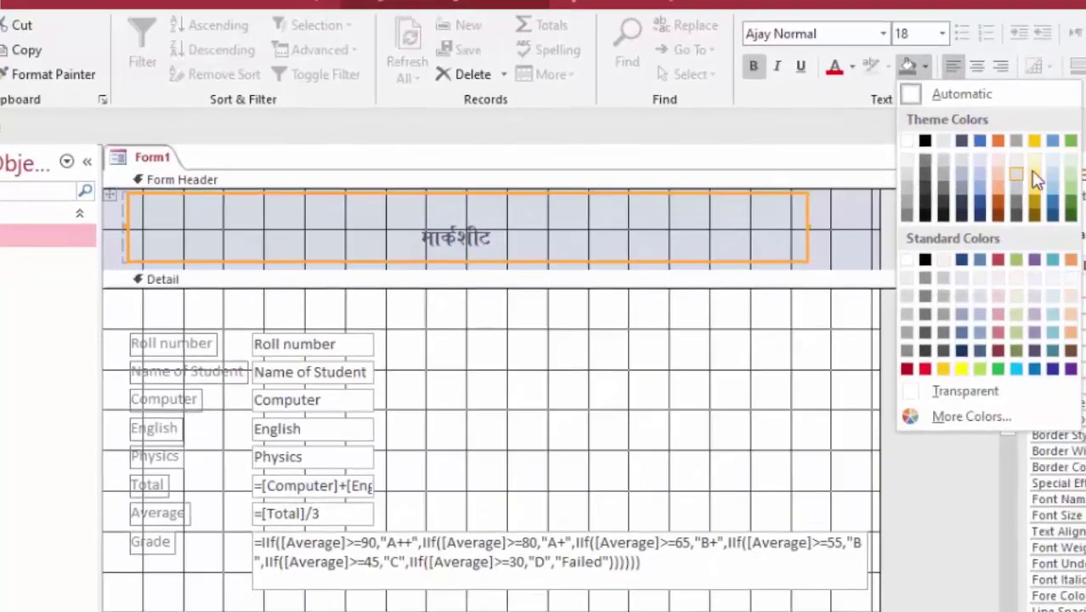
pyautogui.click(1069, 140)
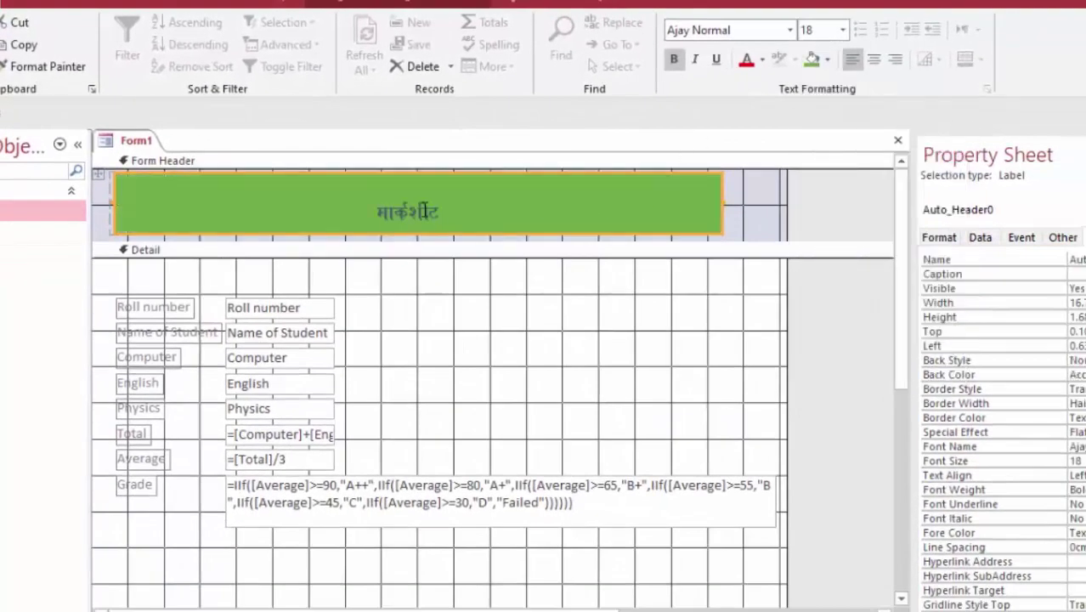
# Set the title to Kruti Dev 010 at size 26 and remove its leading spaces
pyautogui.moveTo(441, 212); pyautogui.dragTo(376, 212)
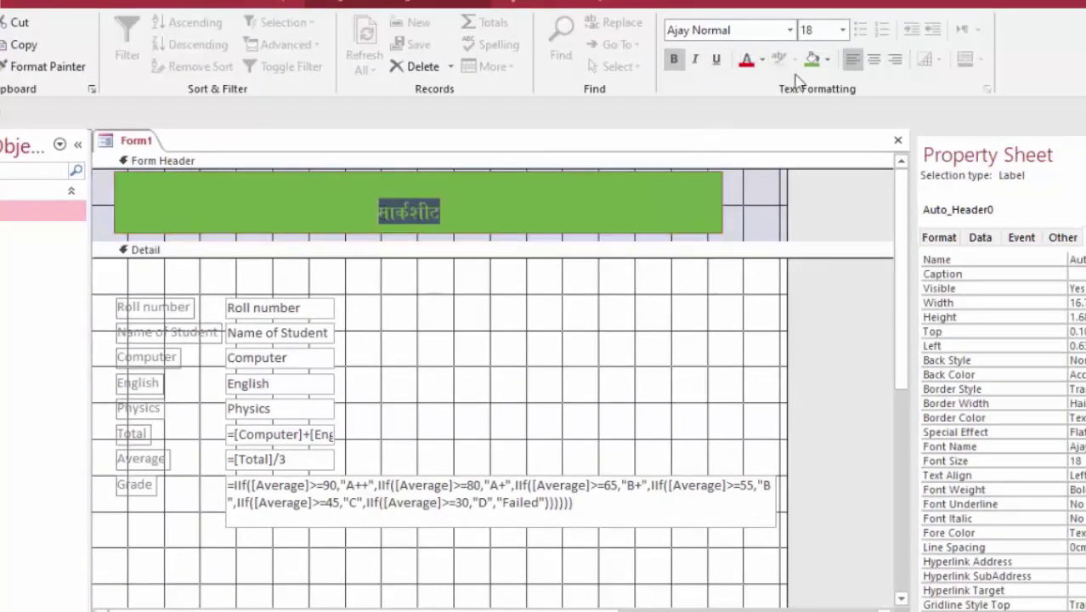
pyautogui.click(806, 30)
pyautogui.write('26')
pyautogui.click(722, 30)
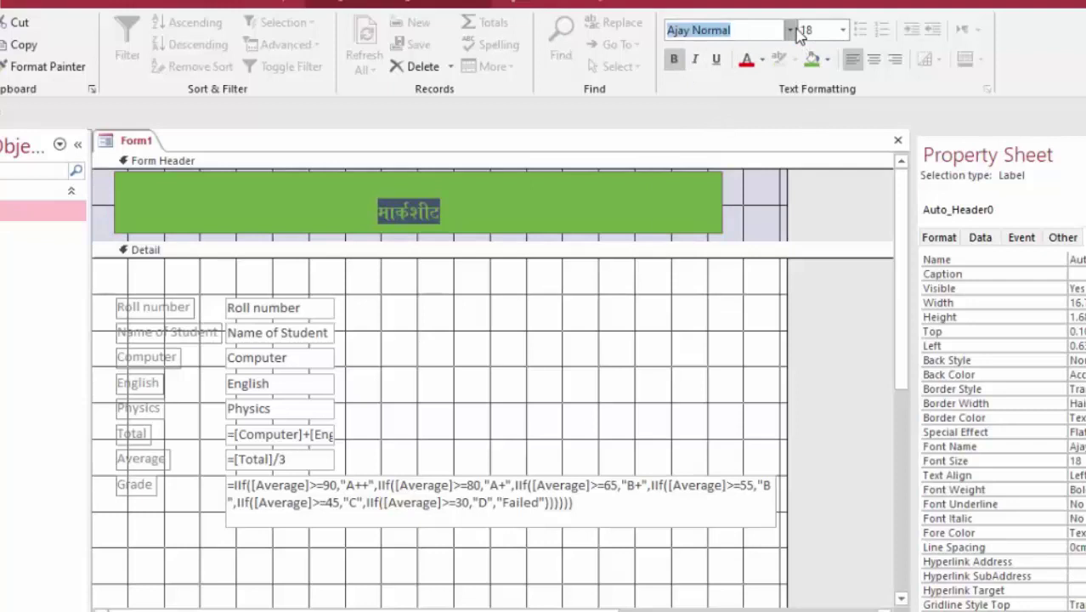
pyautogui.write('Kruti Dev 010')
pyautogui.click(440, 223)
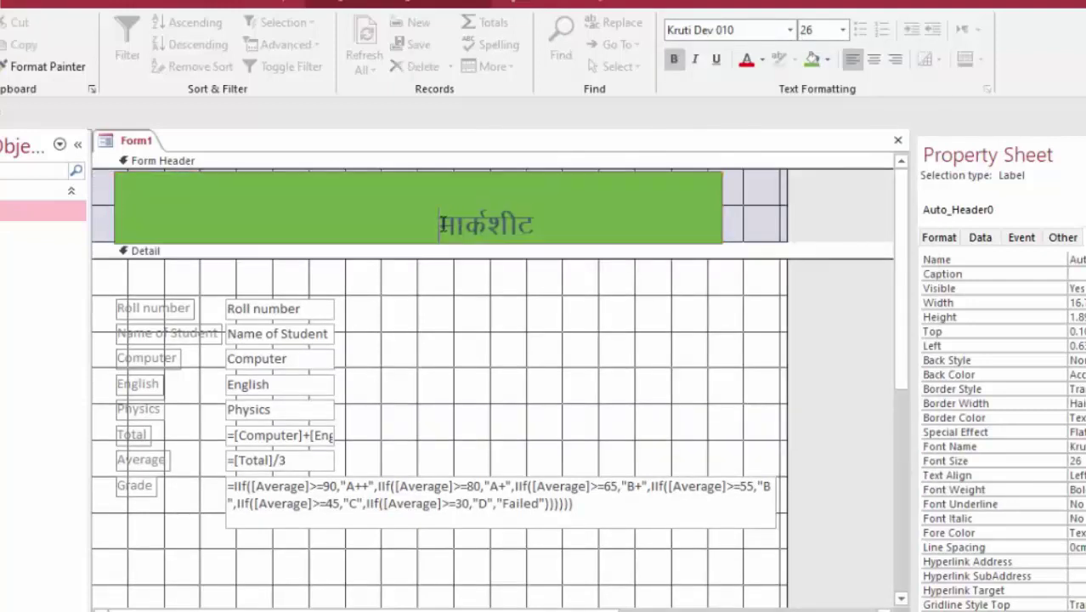
pyautogui.press('BackSpace')
pyautogui.press('BackSpace')
pyautogui.press('BackSpace')
pyautogui.press('BackSpace')
pyautogui.press('BackSpace')
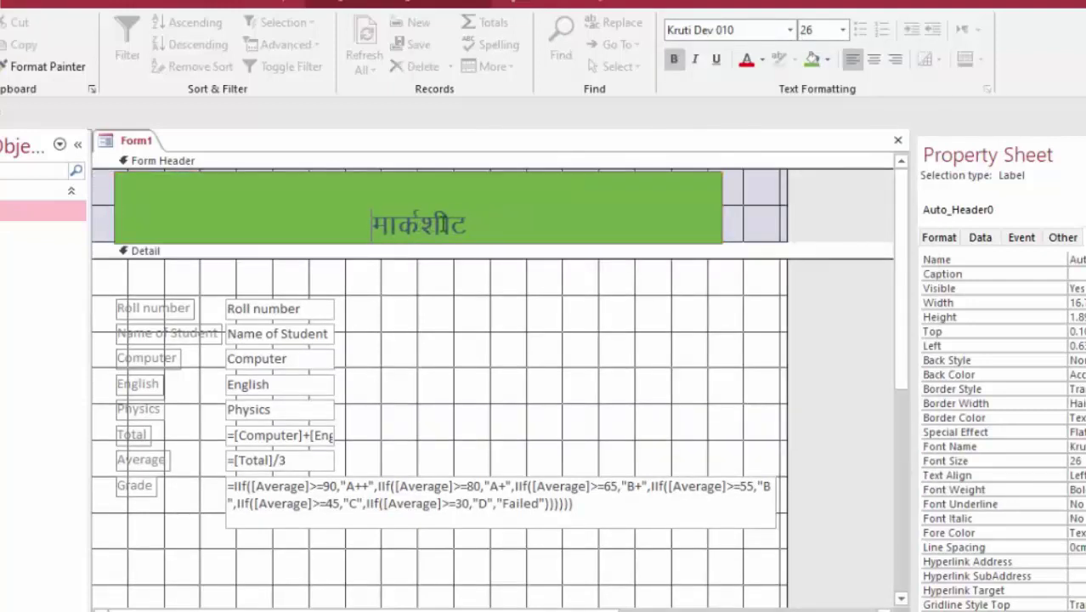
pyautogui.click(490, 373)
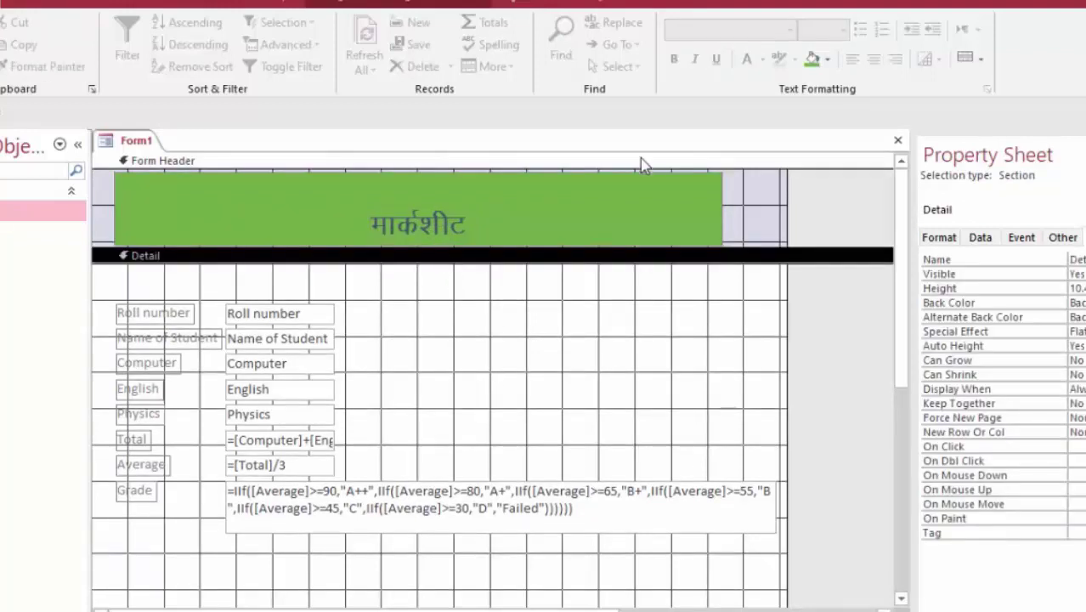
# Change the title text colour to Automatic black
pyautogui.click(464, 223)
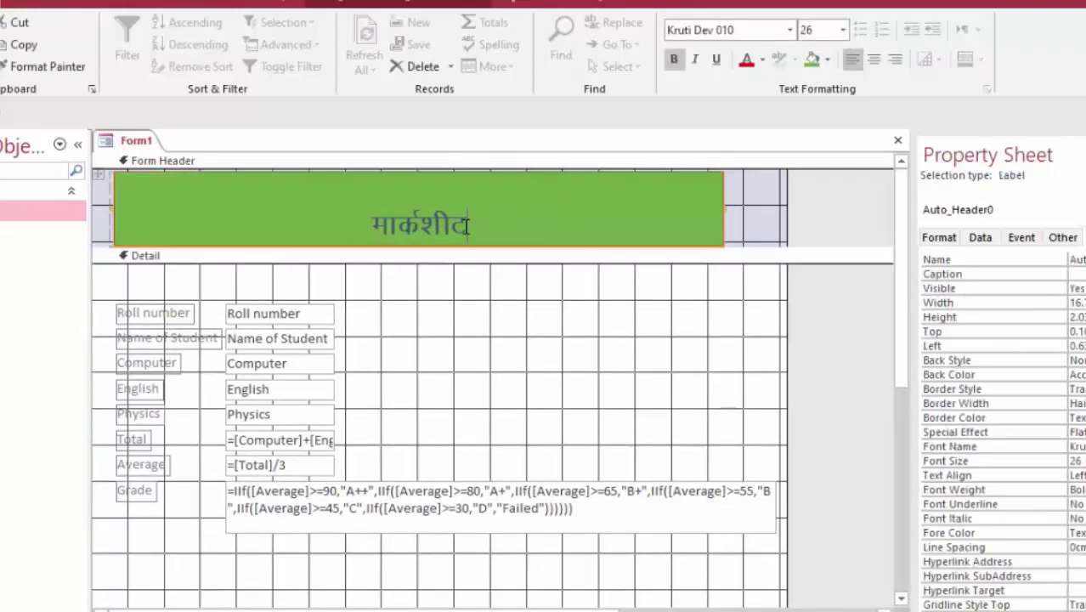
pyautogui.doubleClick(388, 219)
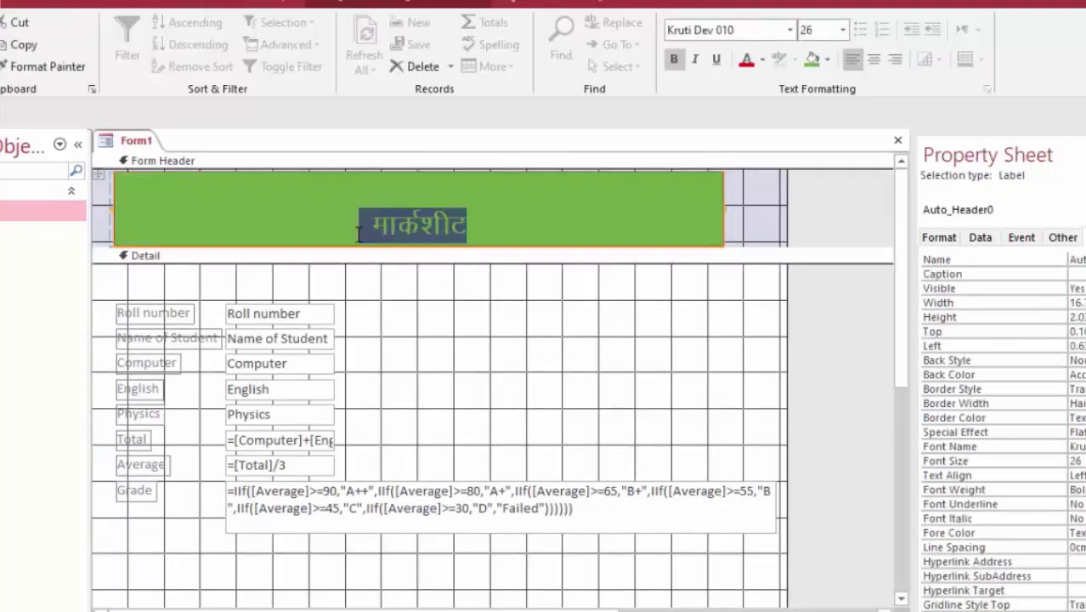
pyautogui.click(762, 60)
pyautogui.click(760, 84)
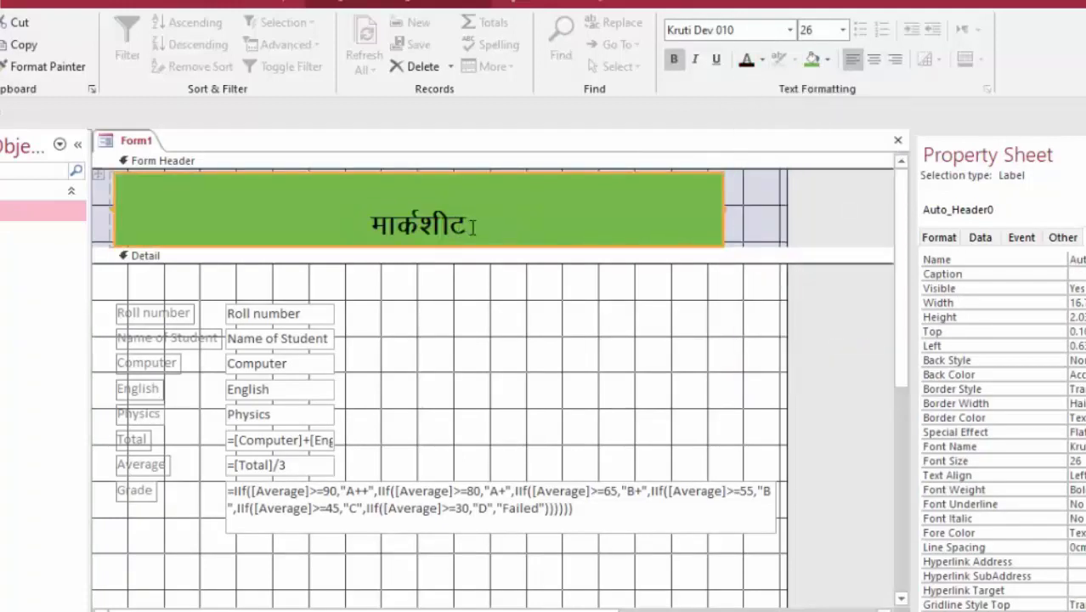
pyautogui.moveTo(472, 226); pyautogui.dragTo(372, 226)
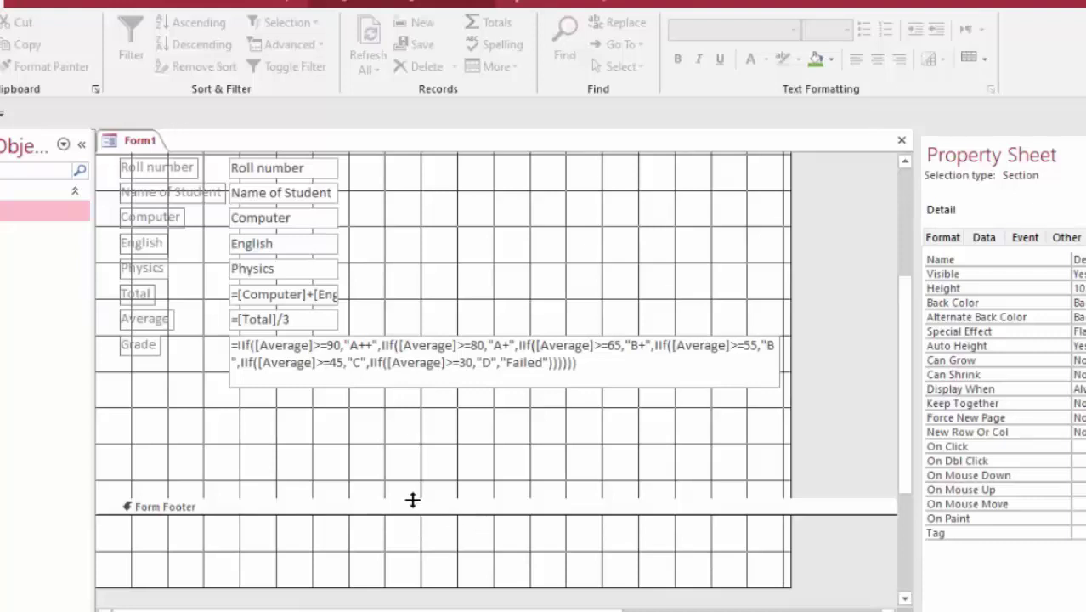
# Shorten the Detail section, colour it orange, and preview record 1 in Form View
pyautogui.moveTo(412, 500); pyautogui.dragTo(427, 402)
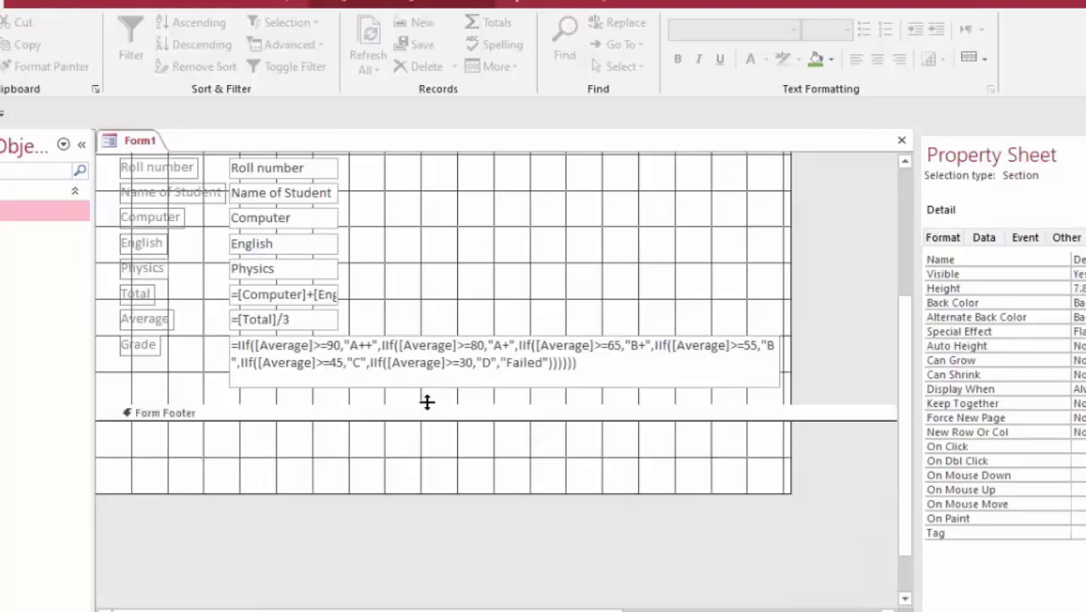
pyautogui.scroll(3, 426, 402)
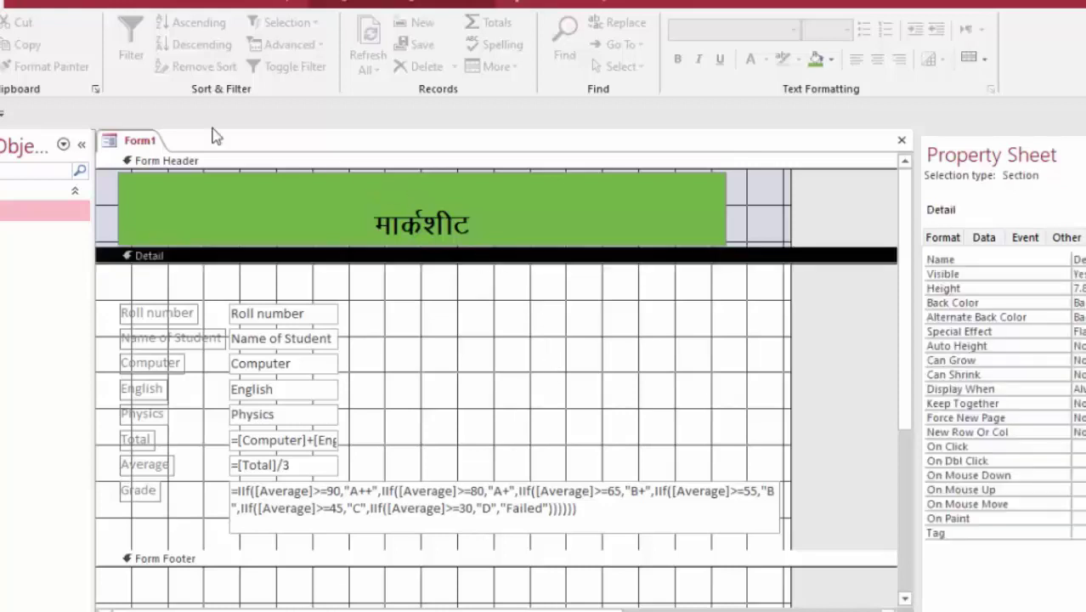
pyautogui.click(831, 59)
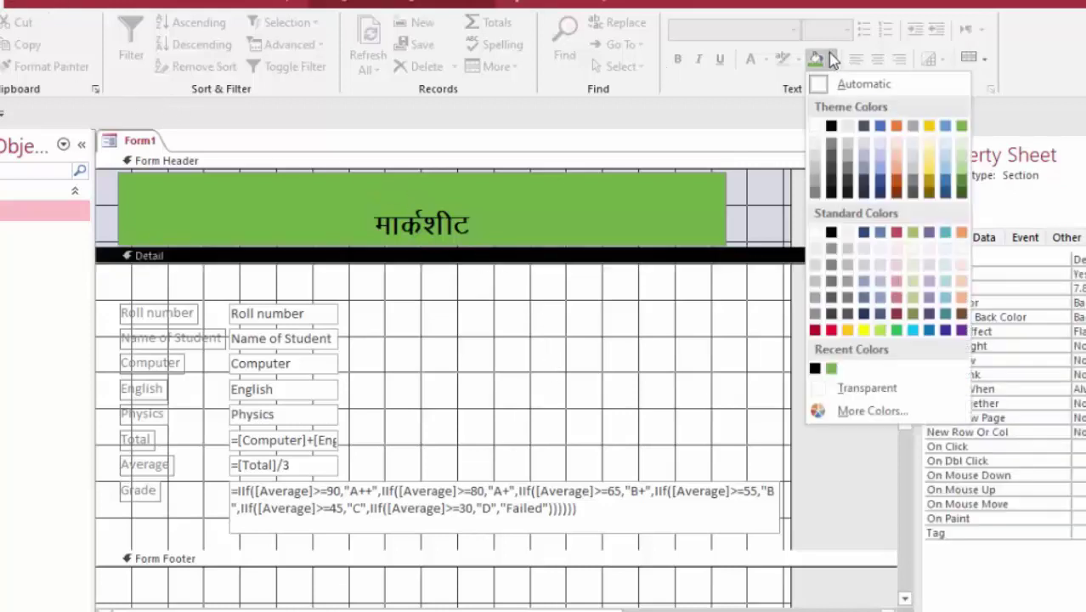
pyautogui.click(962, 297)
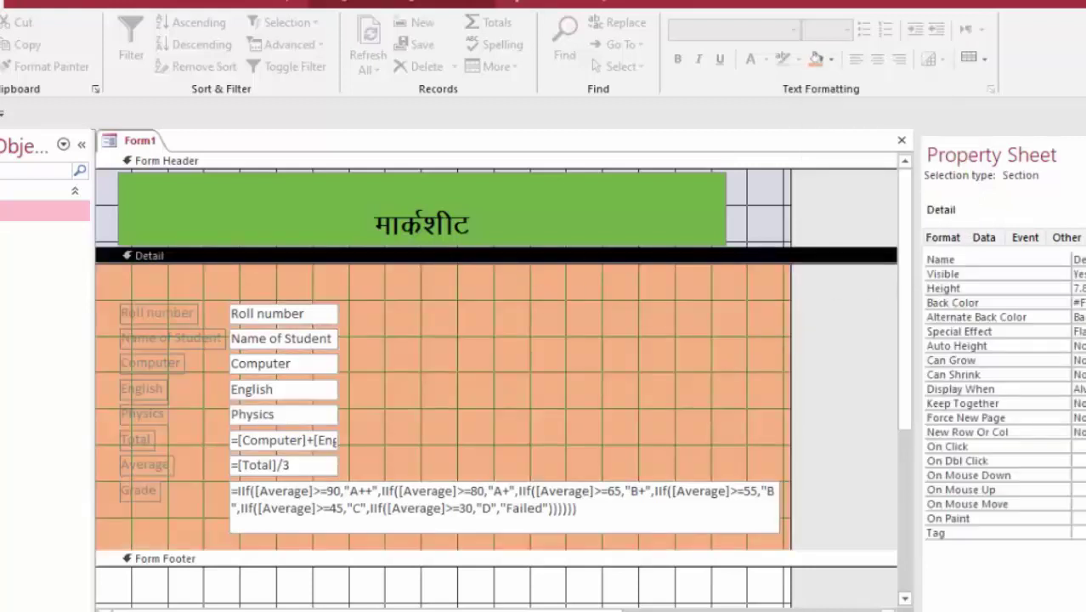
pyautogui.press('F5')
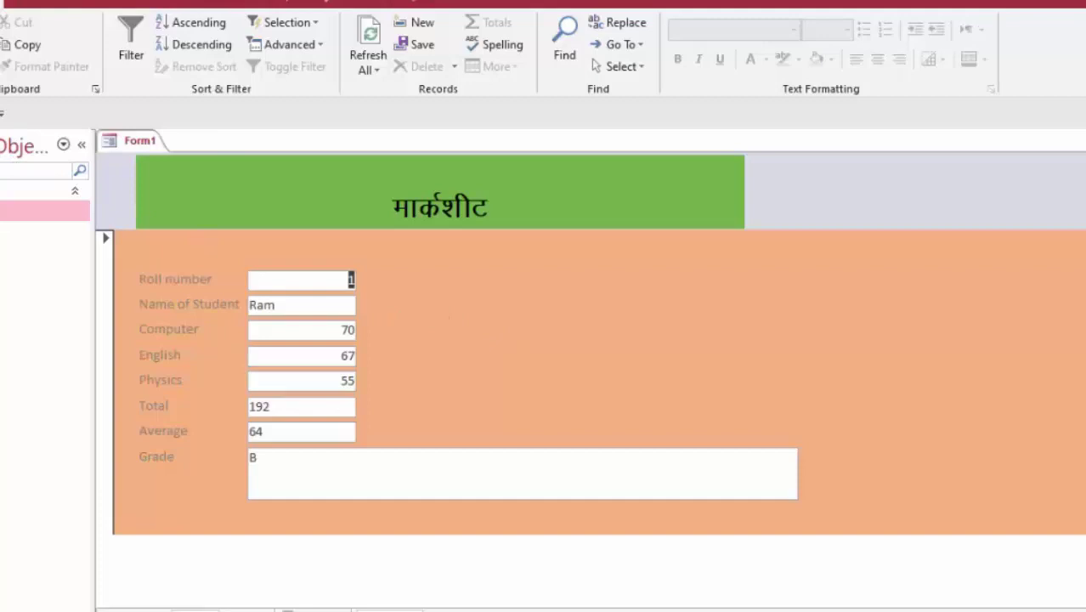
# Return Form1 to Design View and select all the field labels in the Detail section
pyautogui.click(4, 51)
pyautogui.click(17, 193)
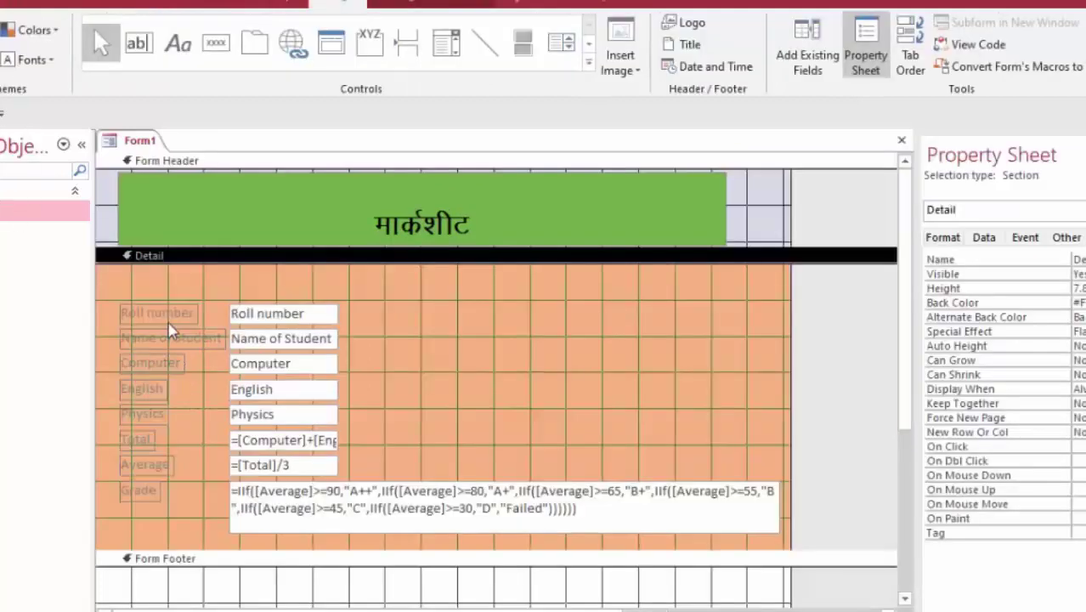
pyautogui.click(168, 321)
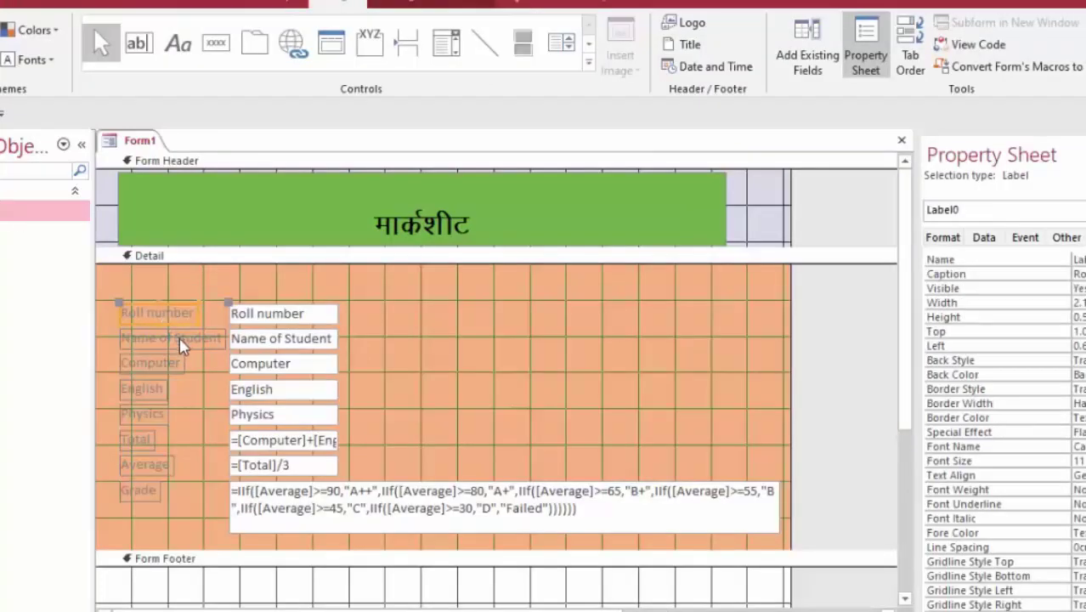
pyautogui.moveTo(193, 533); pyautogui.dragTo(115, 285)
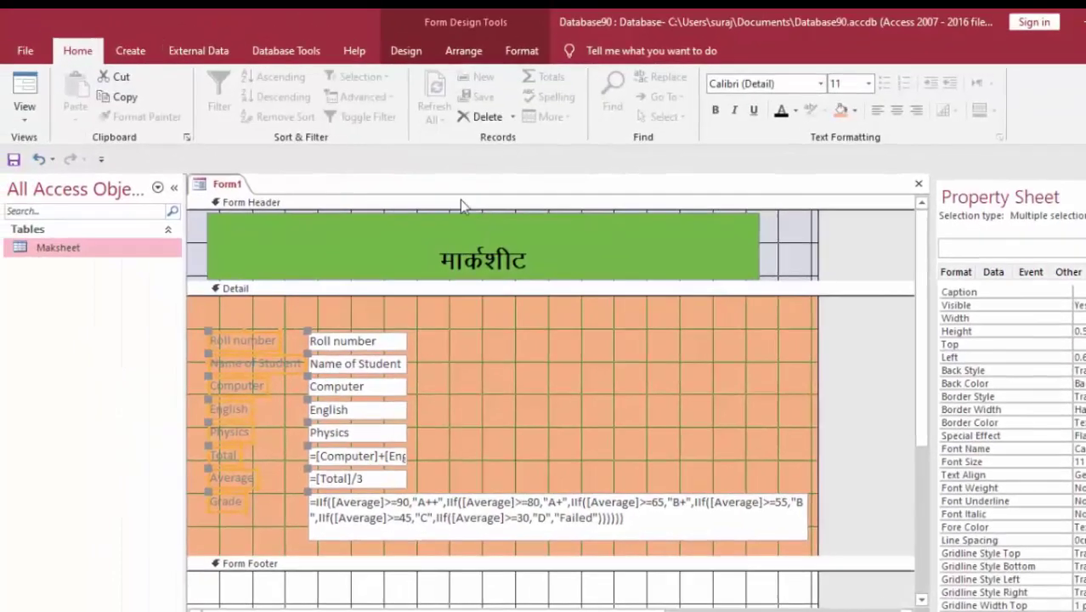
# Give the selected labels dark text and switch the Detail background from orange to purple
pyautogui.click(780, 111)
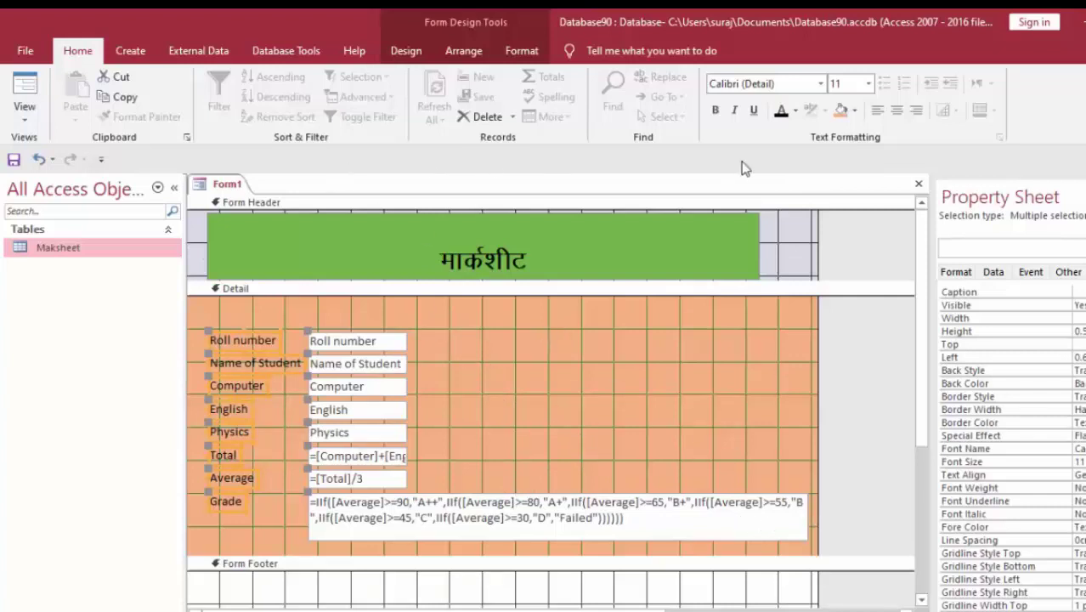
pyautogui.click(853, 110)
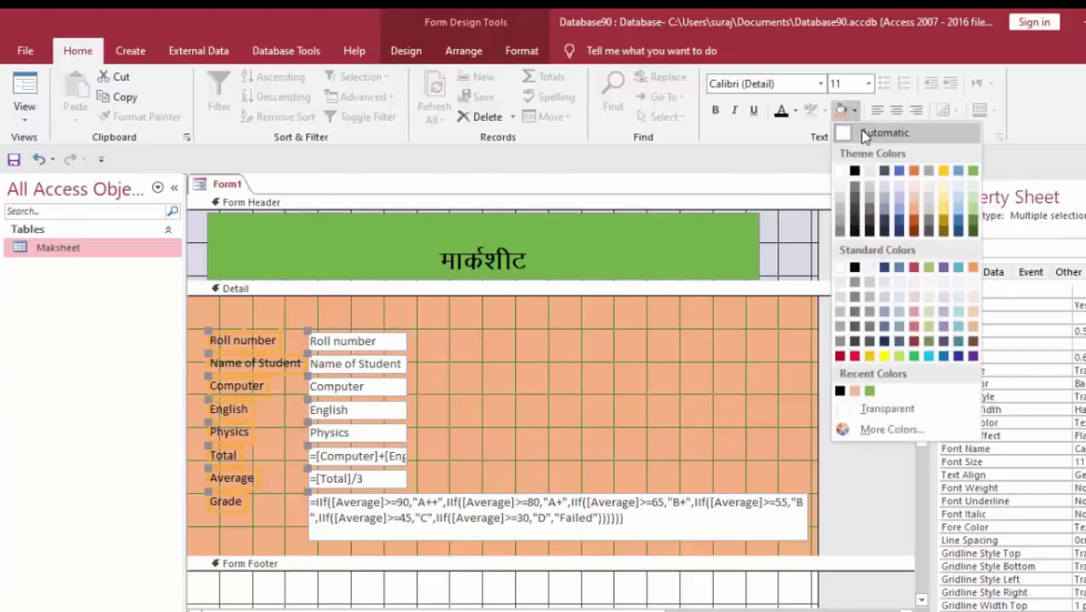
pyautogui.click(517, 342)
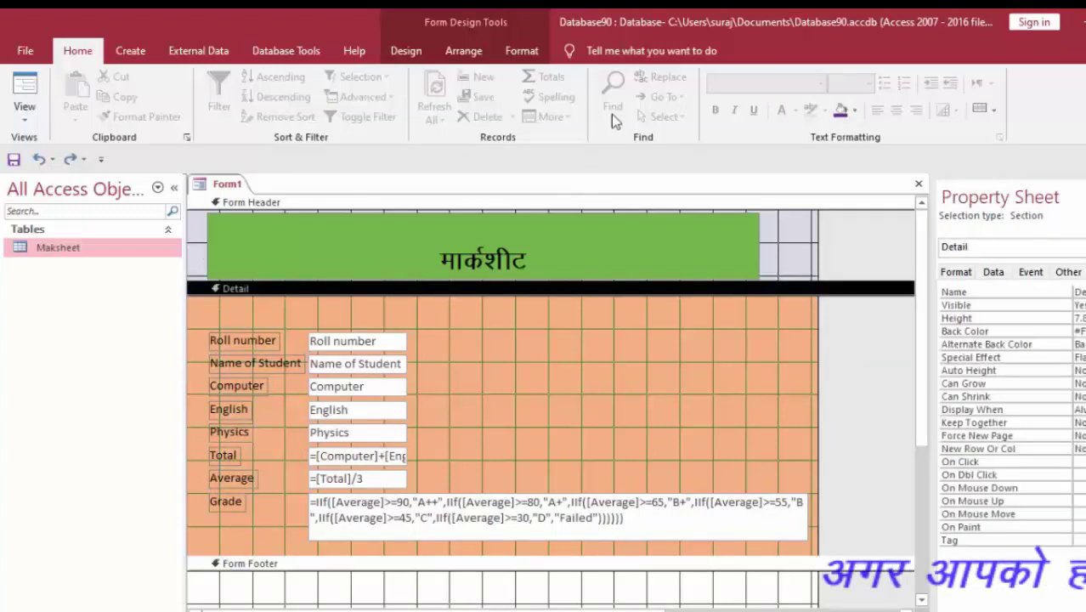
pyautogui.click(840, 110)
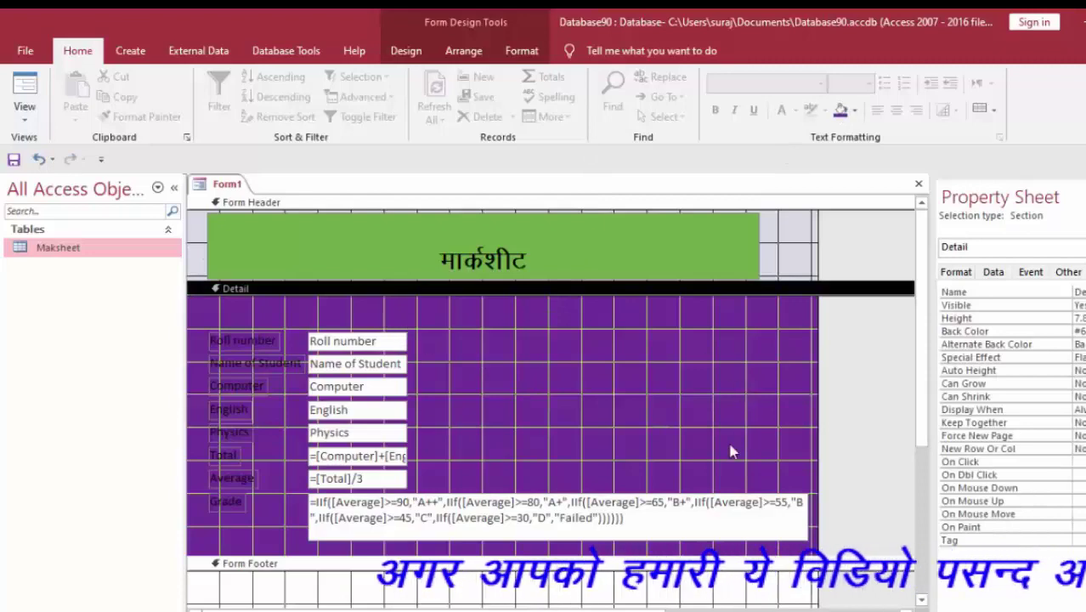
# Run the form and page through the records to a blank new record showing Total and Average 0
pyautogui.click(25, 83)
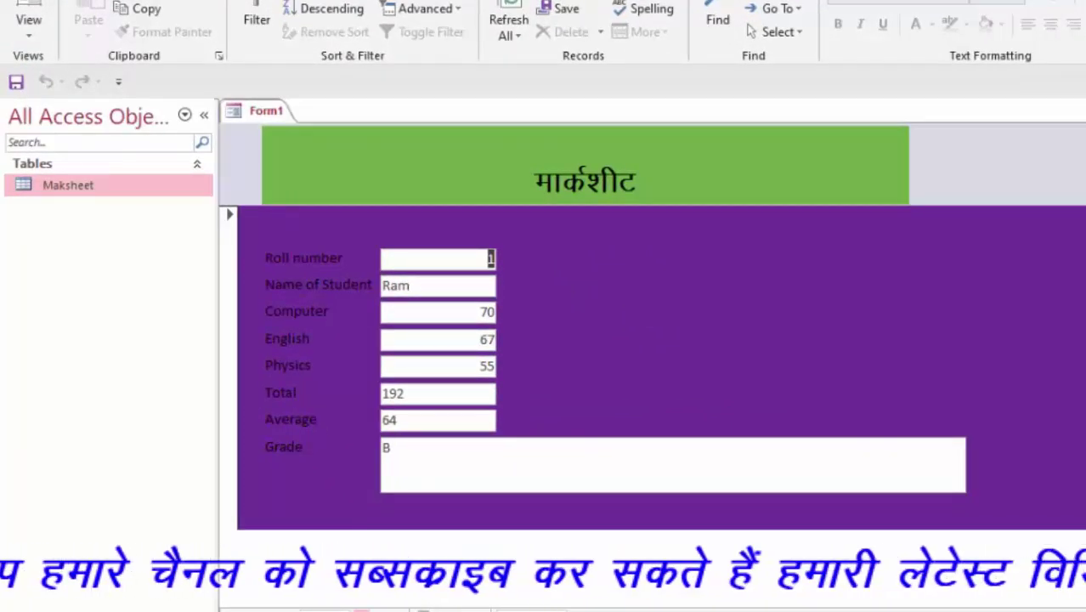
pyautogui.press('pagedown')
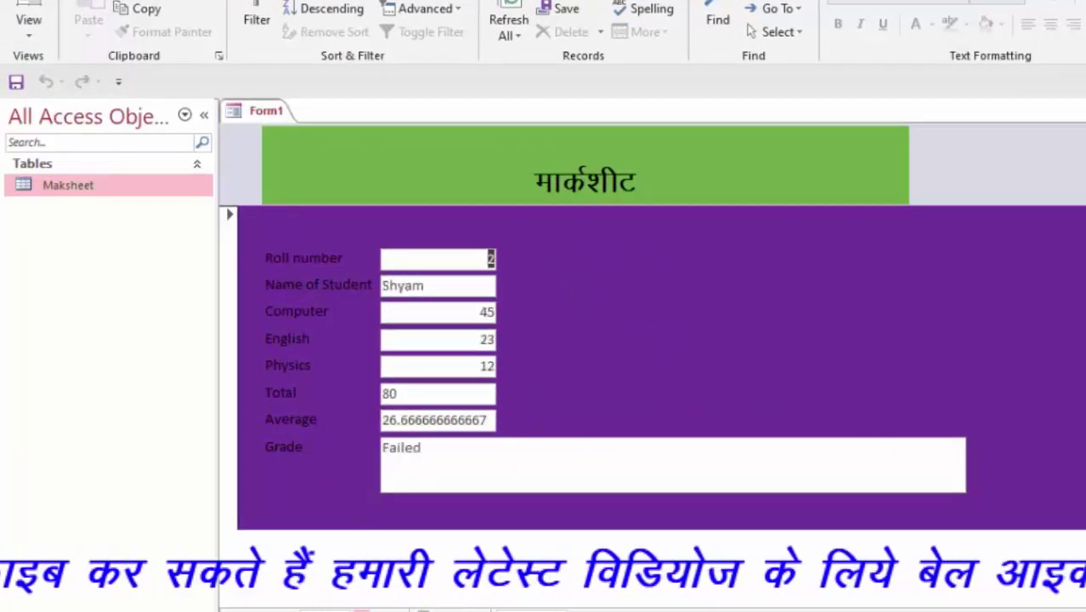
pyautogui.press('pagedown')
pyautogui.press('pagedown')
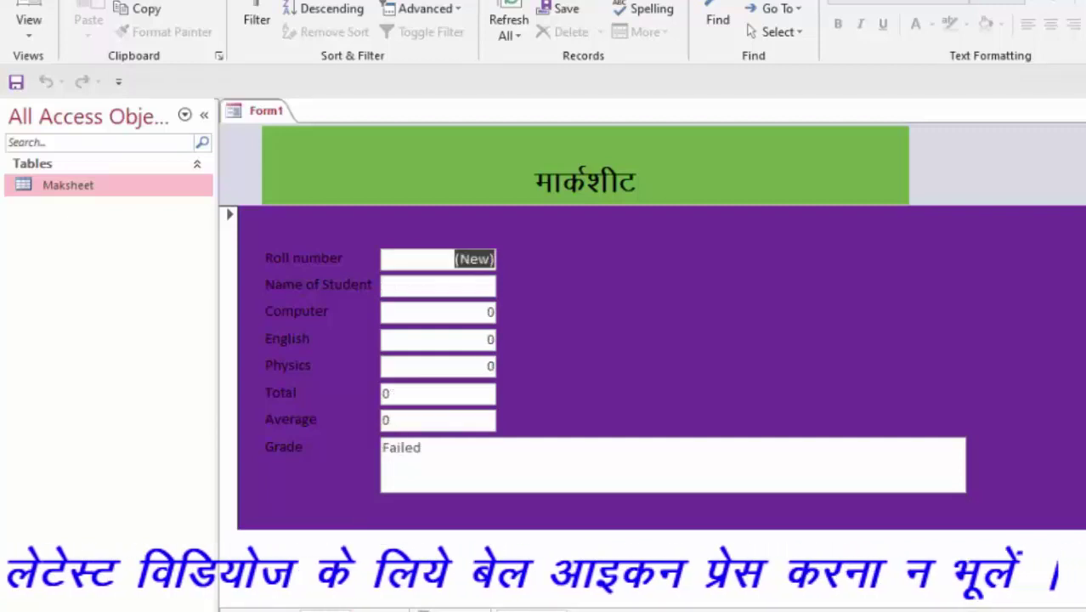